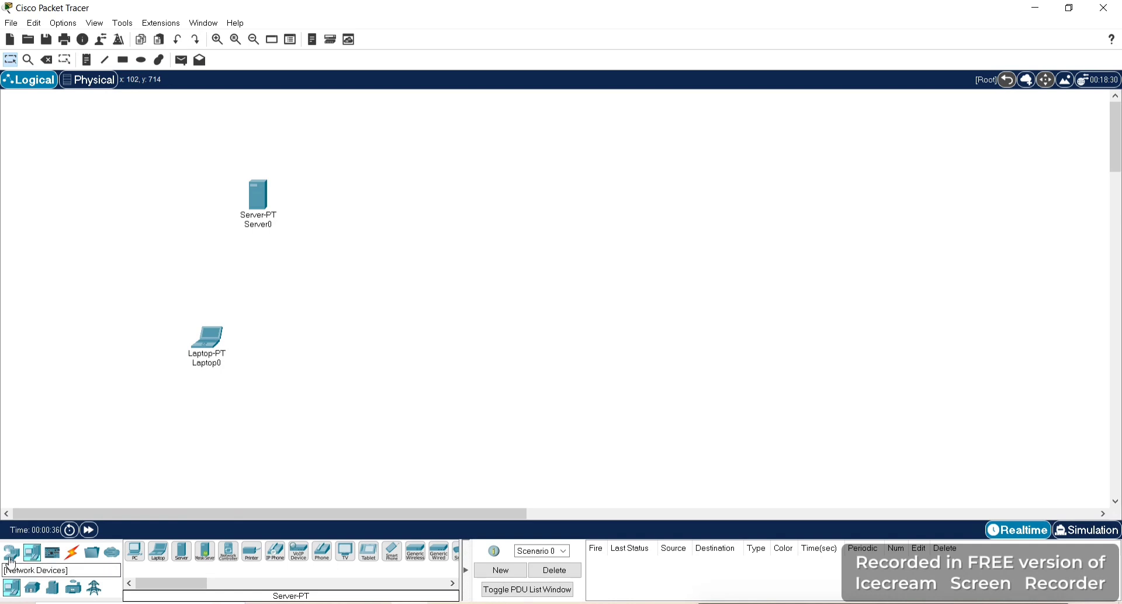
Step: Place a 2960 switch between the server and laptop, and an AccessPoint-PT to the right of the switch
click(11, 552)
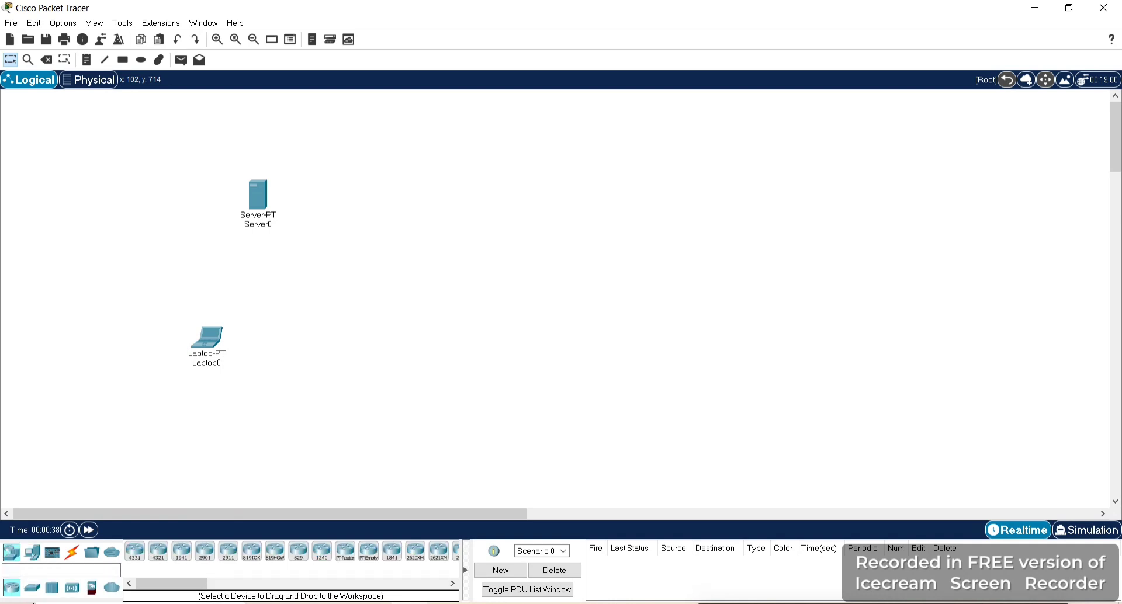
click(32, 587)
click(135, 552)
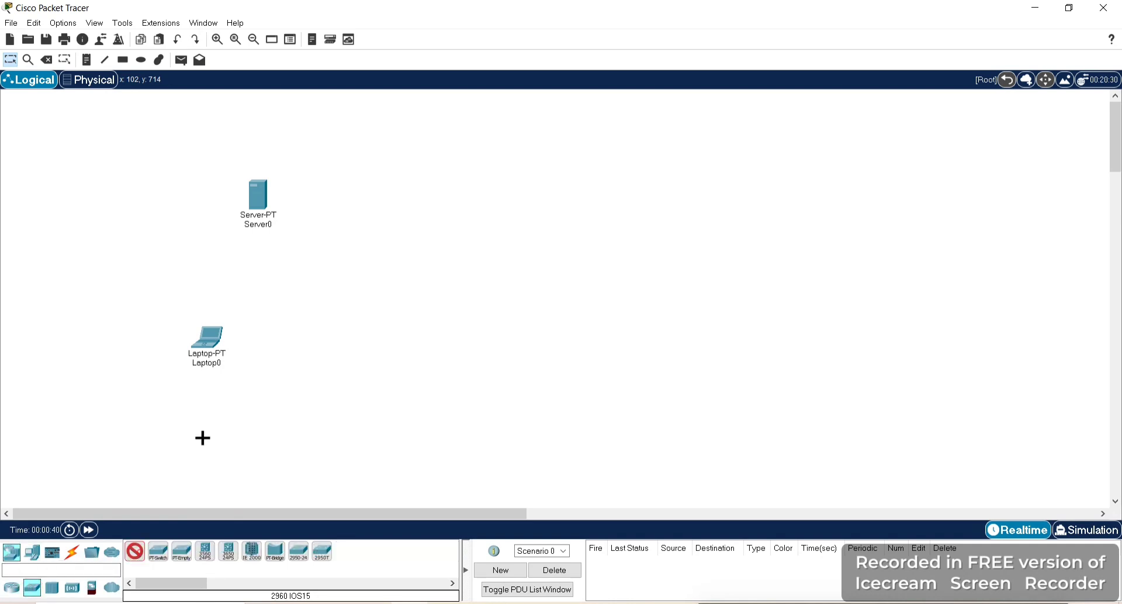
click(348, 261)
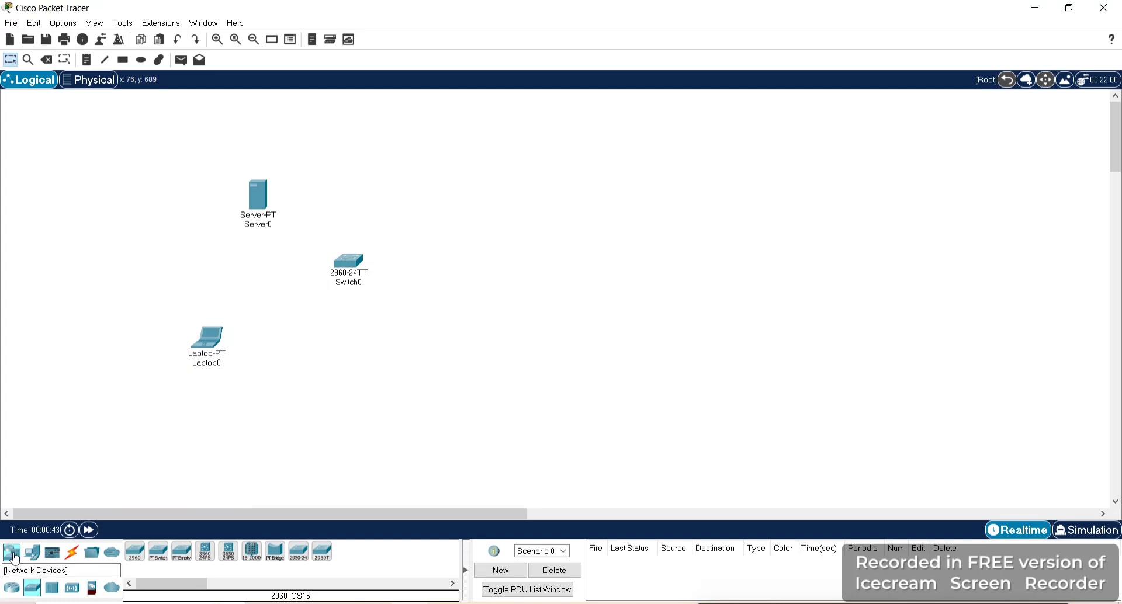
click(72, 588)
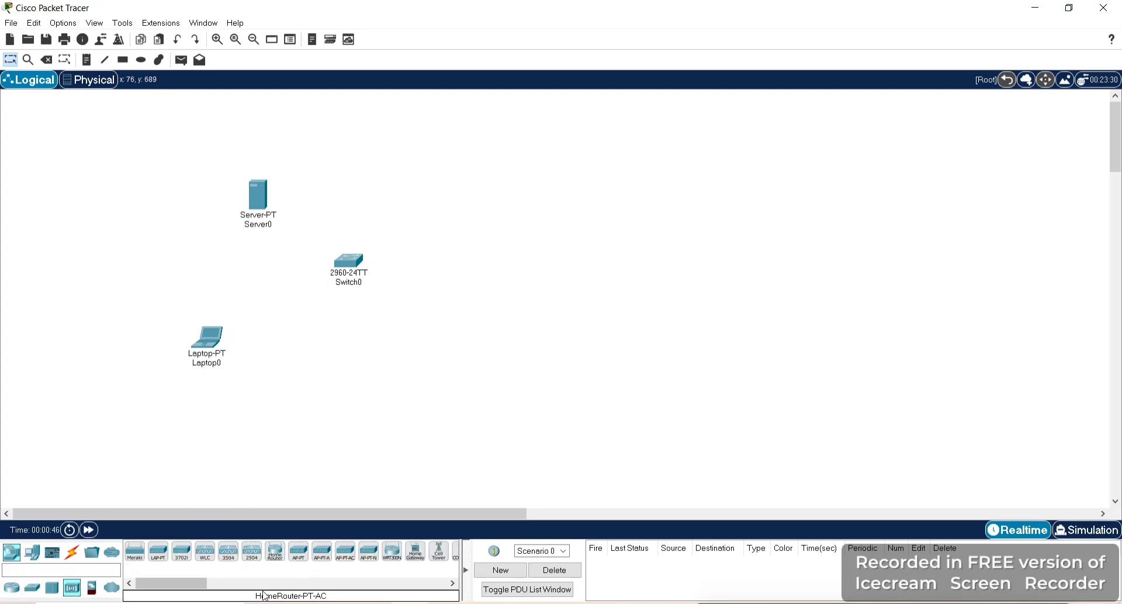
click(303, 557)
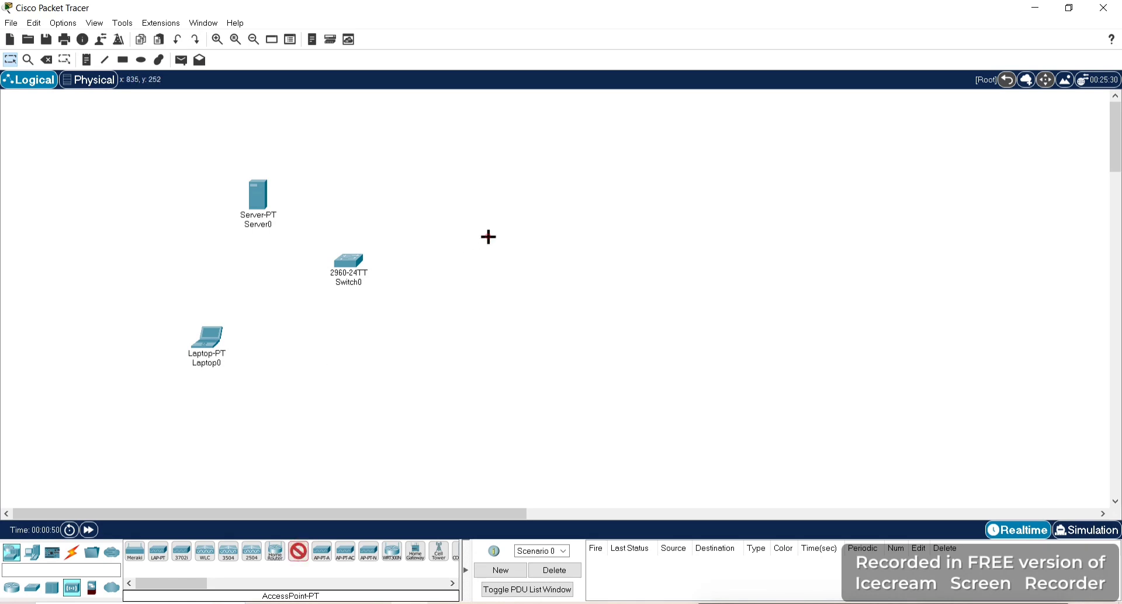
click(488, 238)
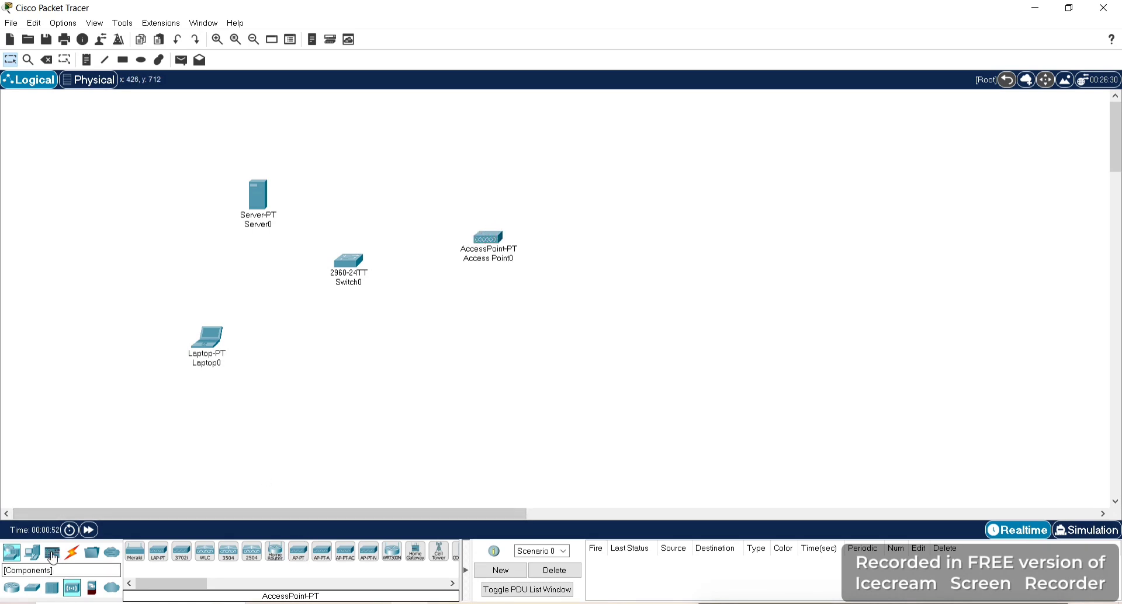
Step: Add a home ceiling fan to the workspace, above and to the right of the access point
click(33, 553)
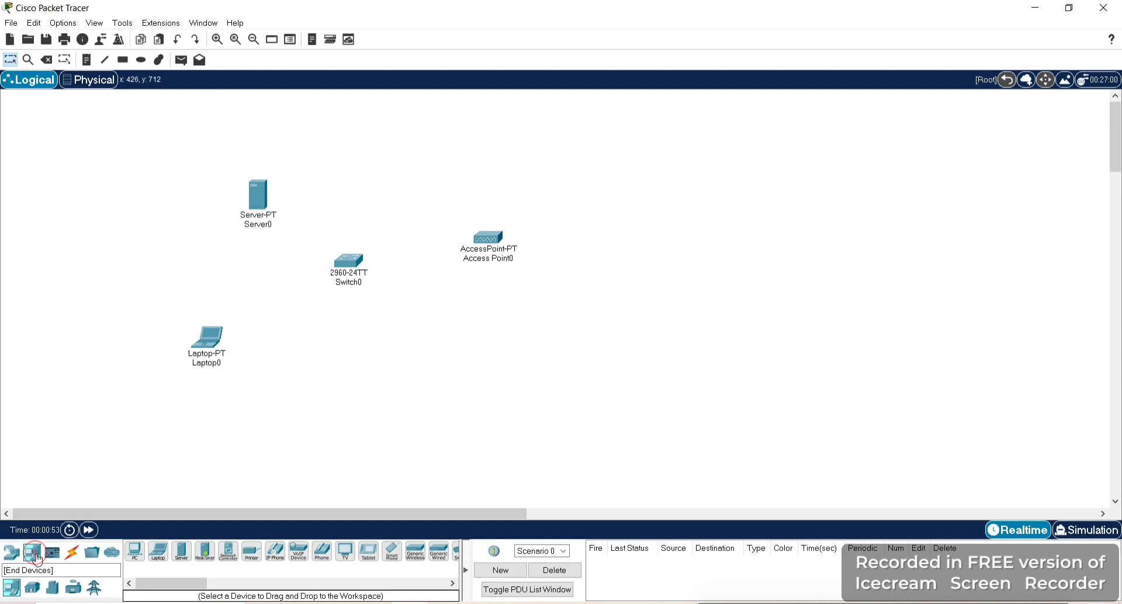
click(32, 588)
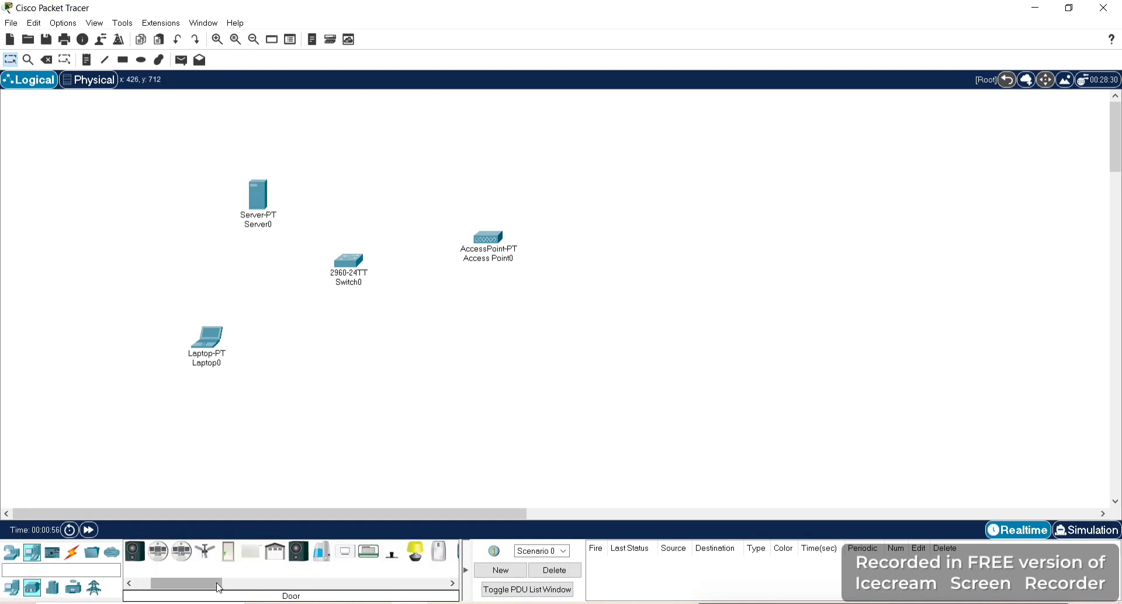
click(199, 552)
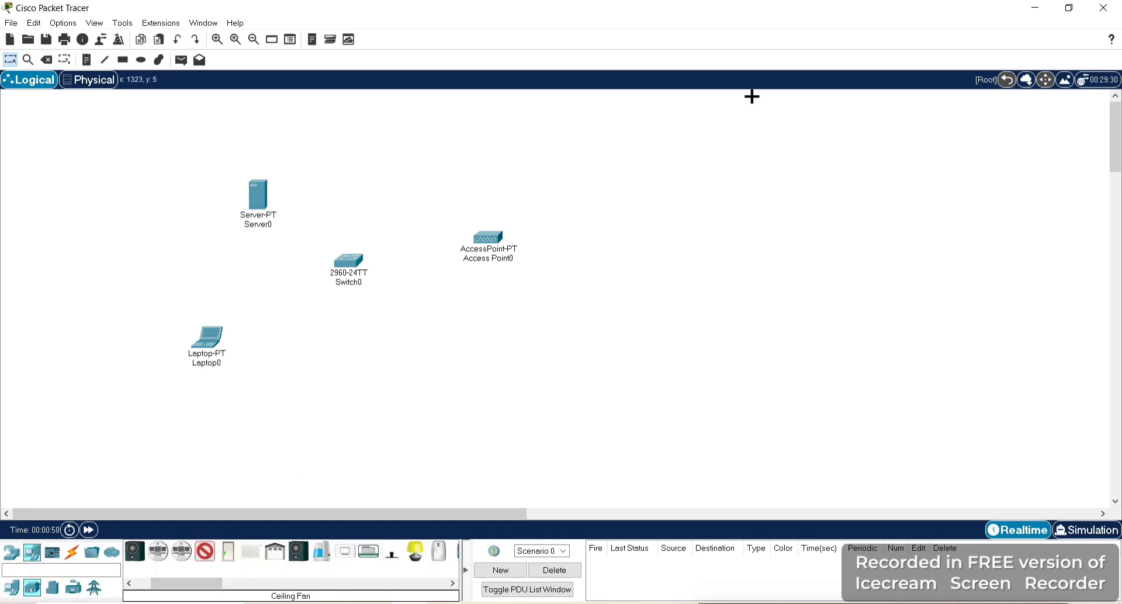
click(769, 146)
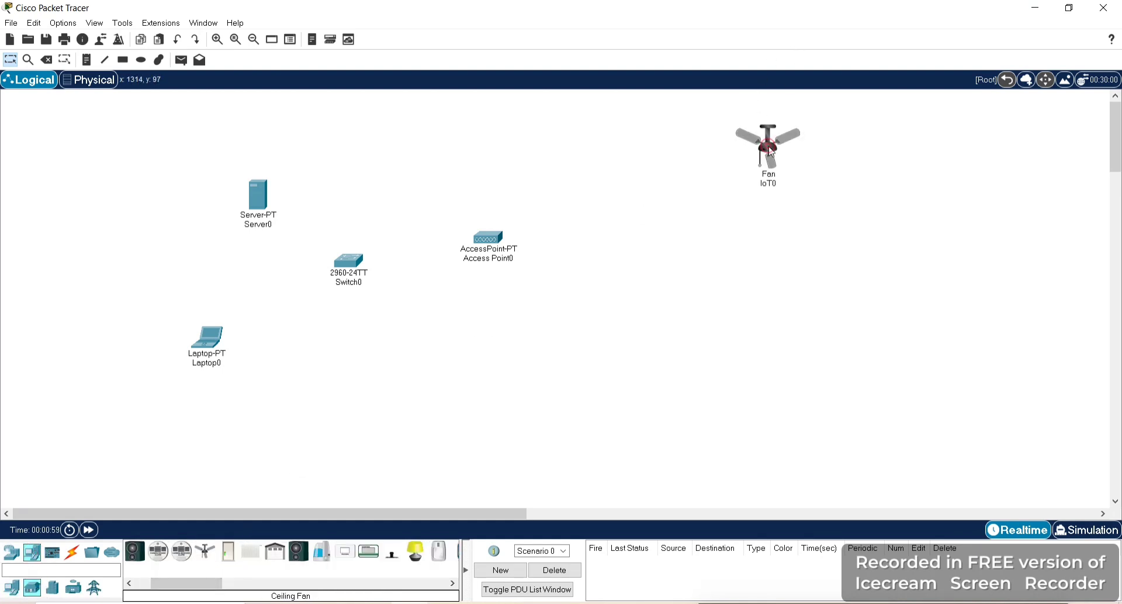
Step: Place a garage door well below the fan and a door just above and left of the garage door
click(279, 559)
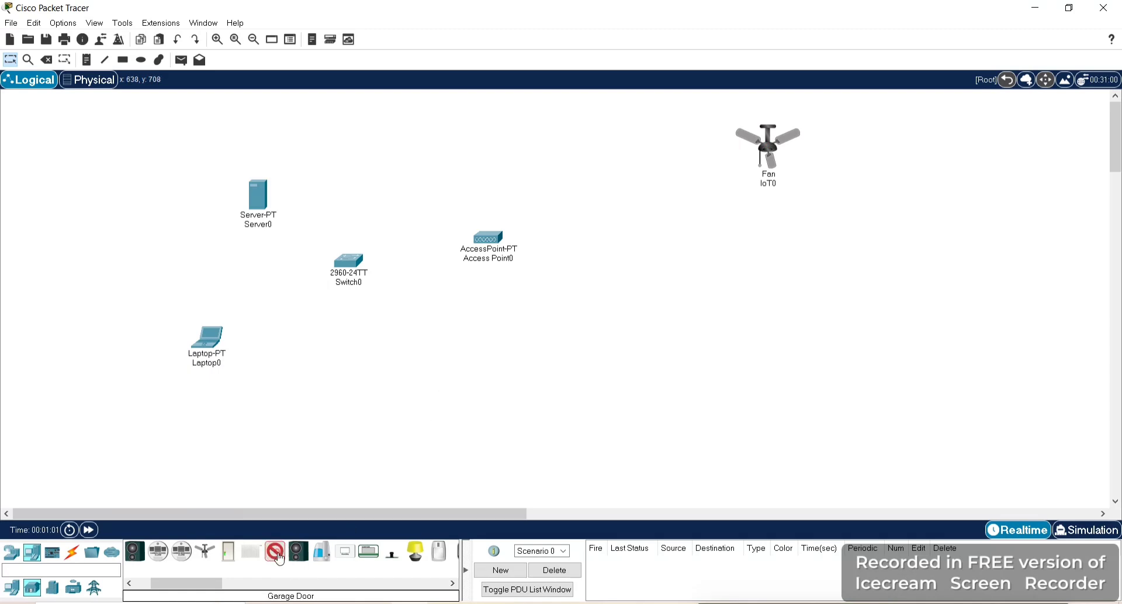
click(767, 377)
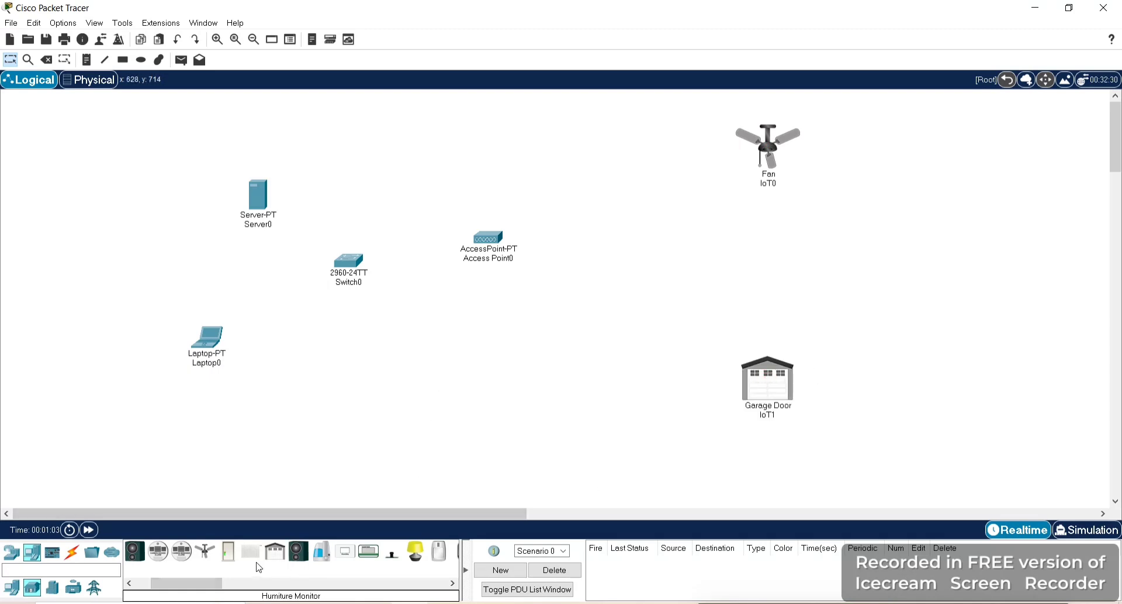
click(228, 554)
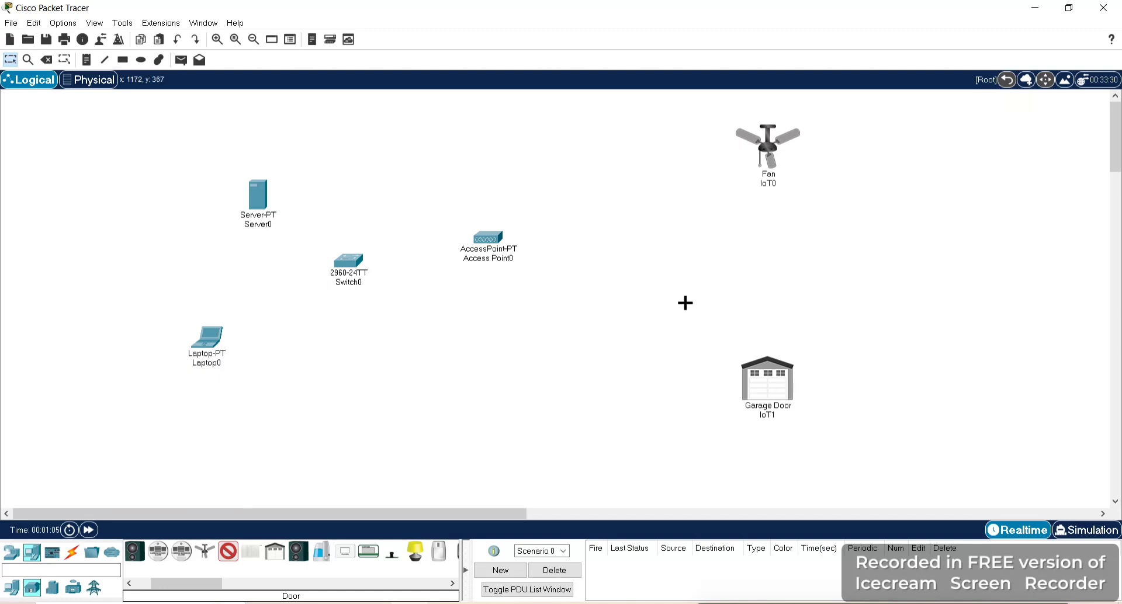
click(684, 302)
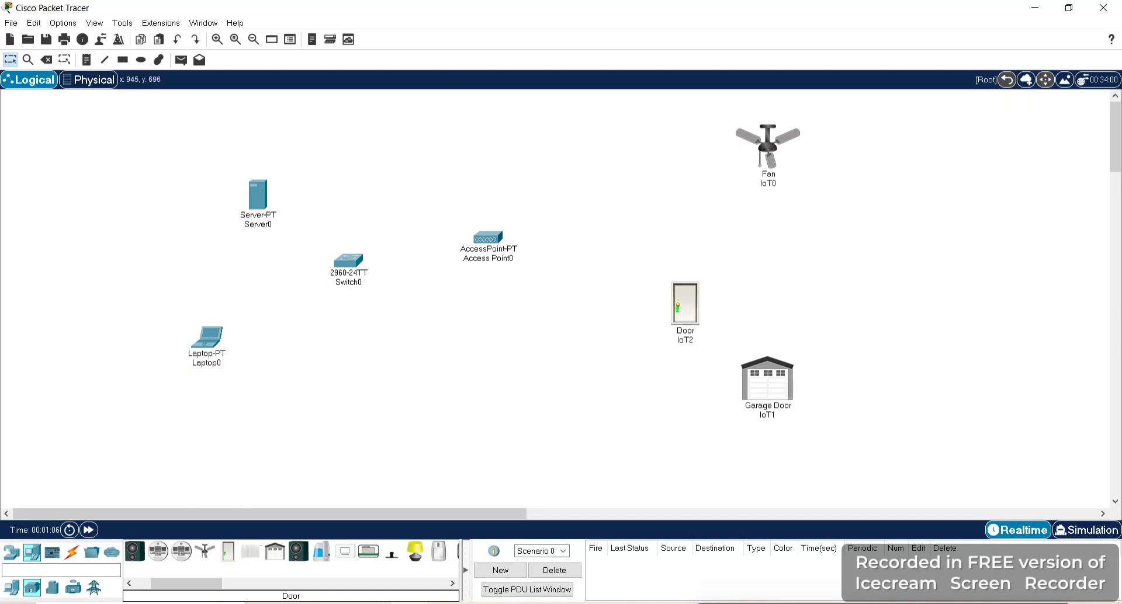
Step: Place a light to the right of the fan and a home speaker to its left
click(416, 552)
click(869, 182)
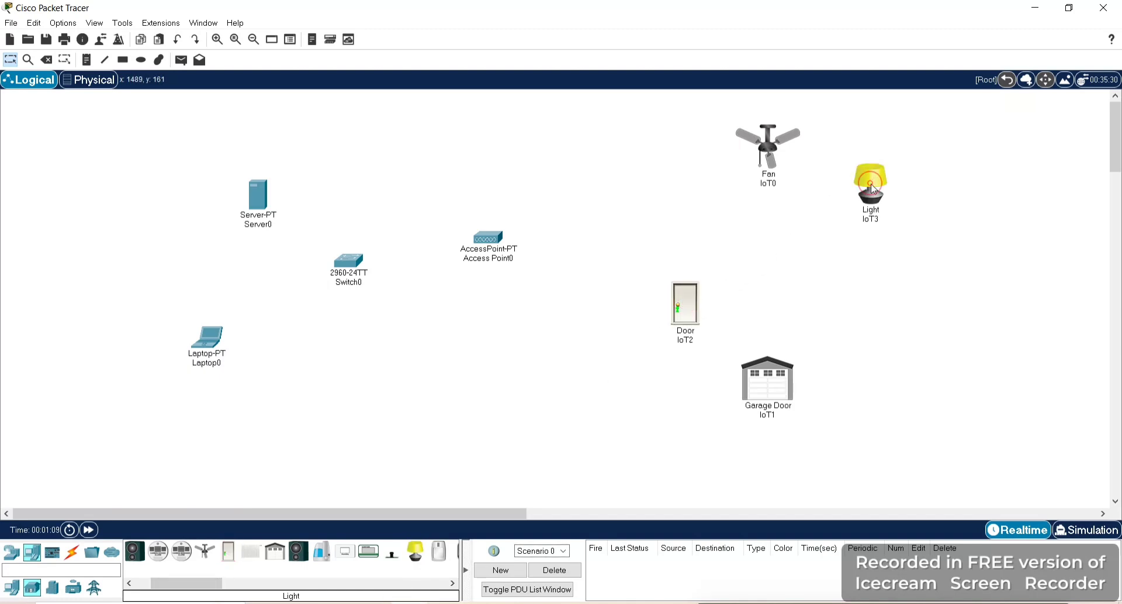
click(300, 554)
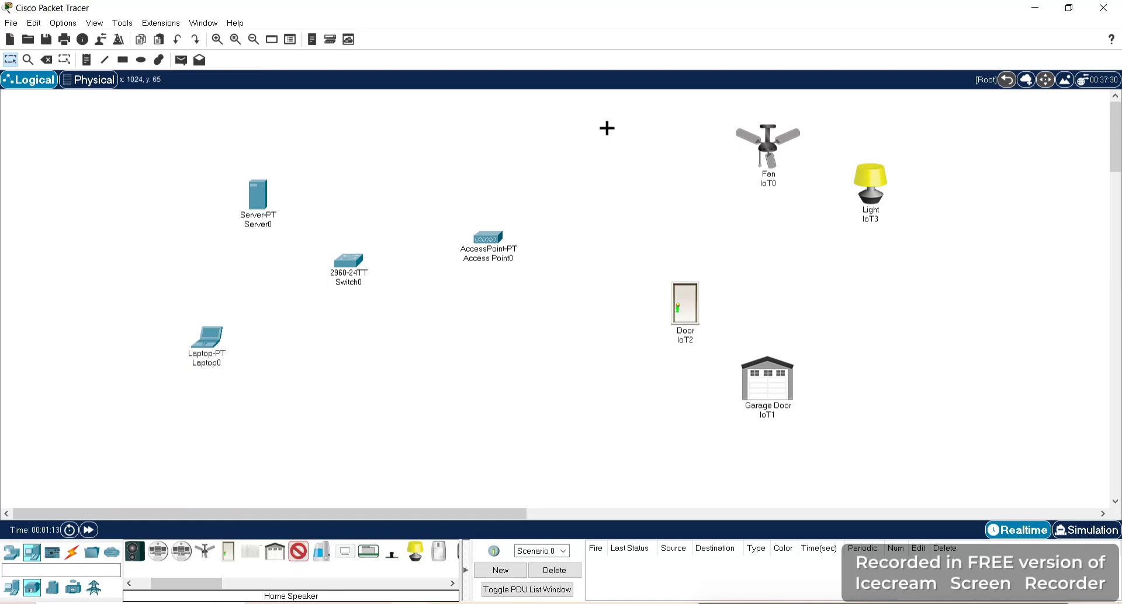
click(631, 137)
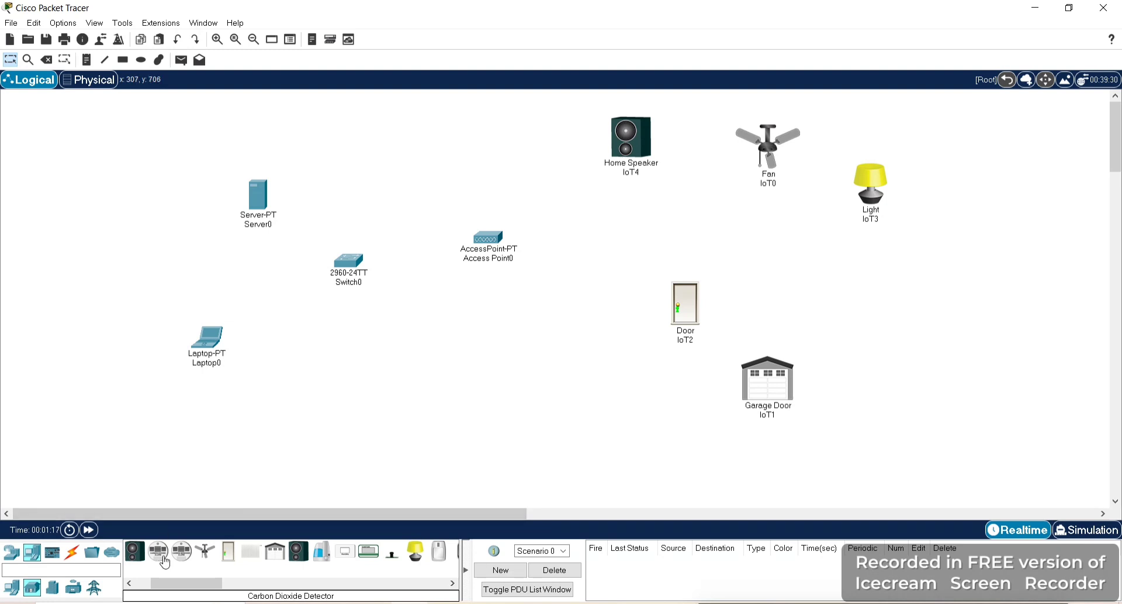
Step: Connect the laptop to the switch using the automatically chosen connection type
click(72, 552)
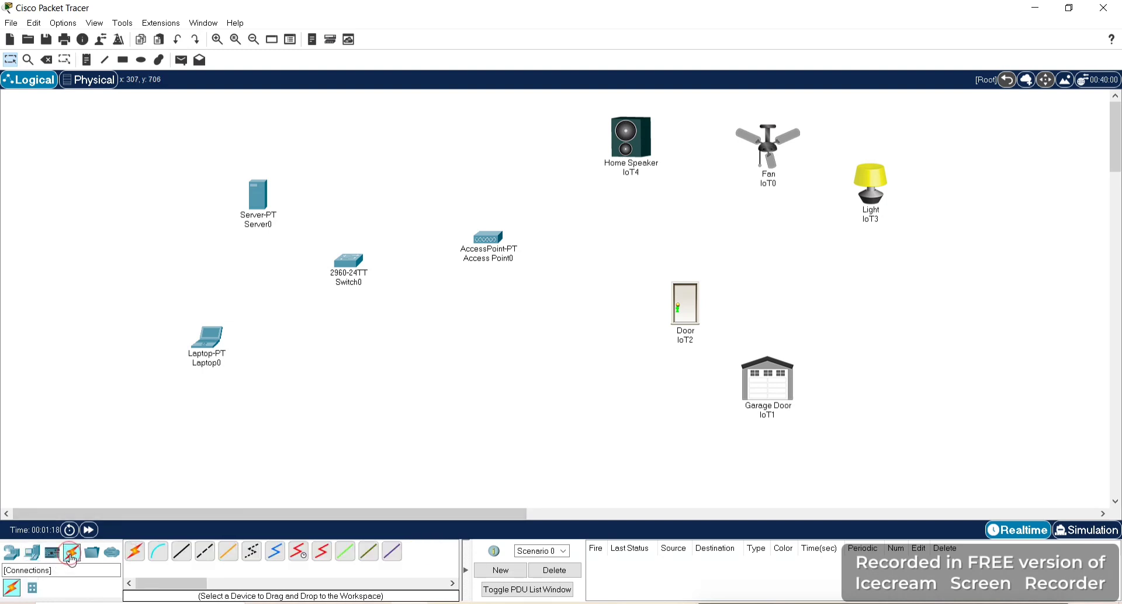
click(188, 559)
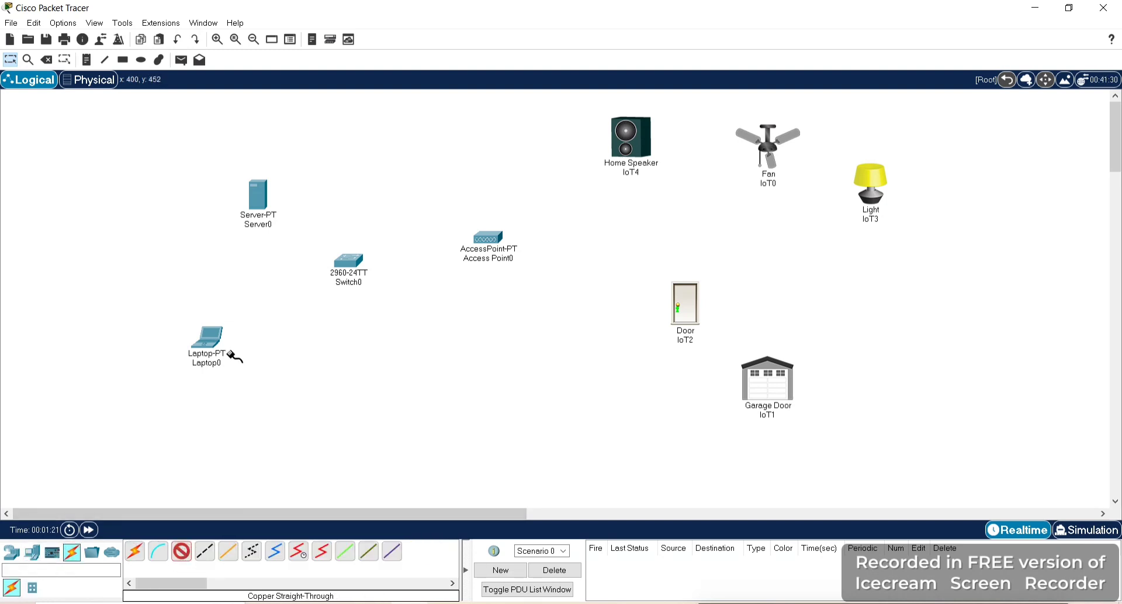
click(135, 550)
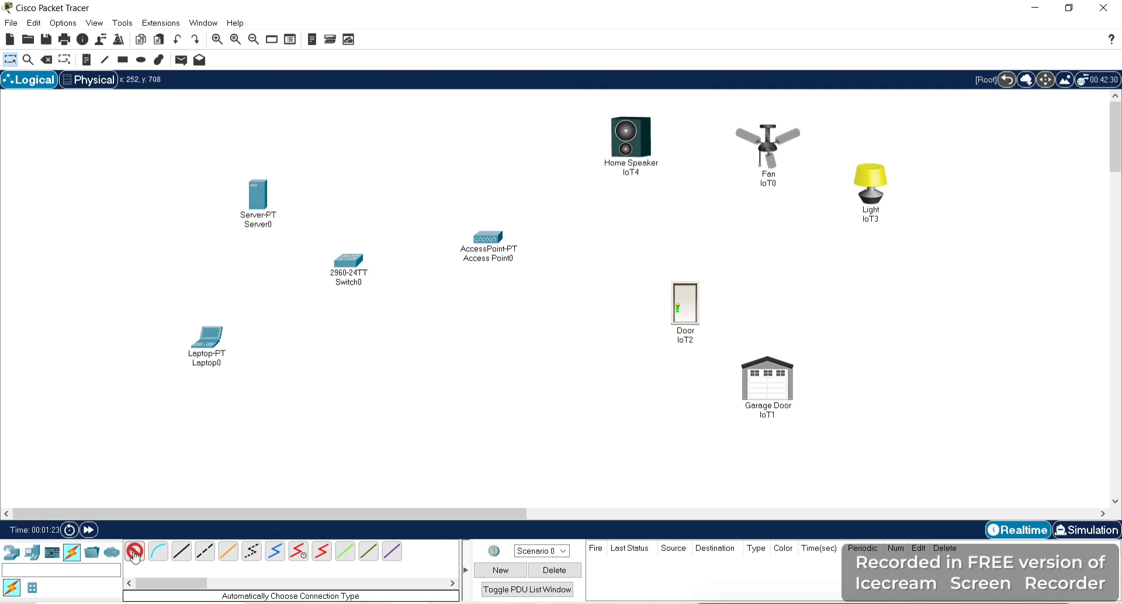
click(210, 341)
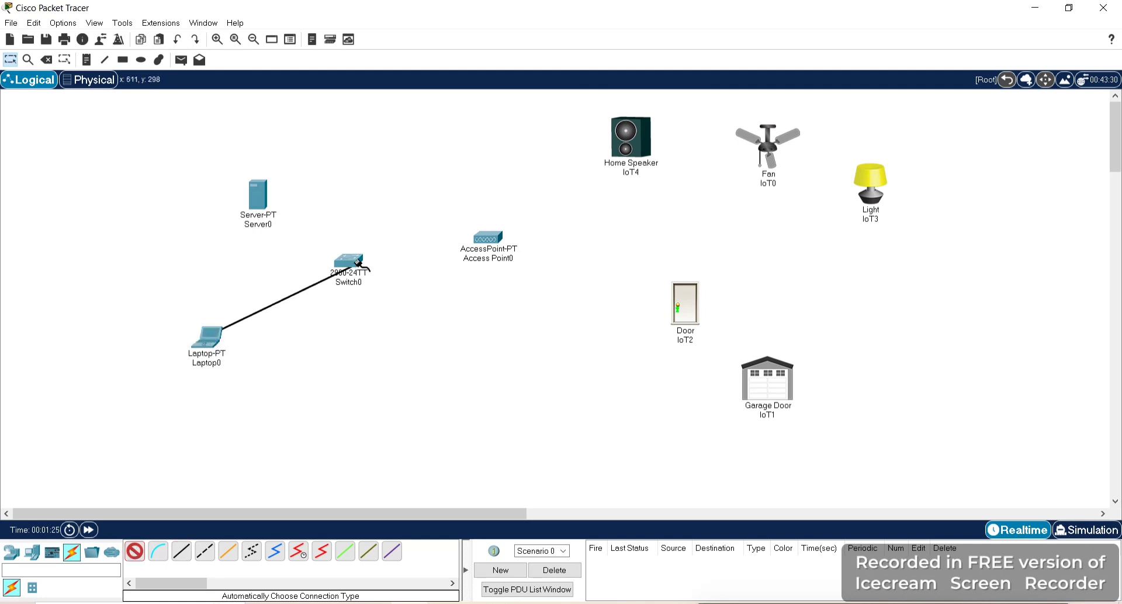
click(358, 262)
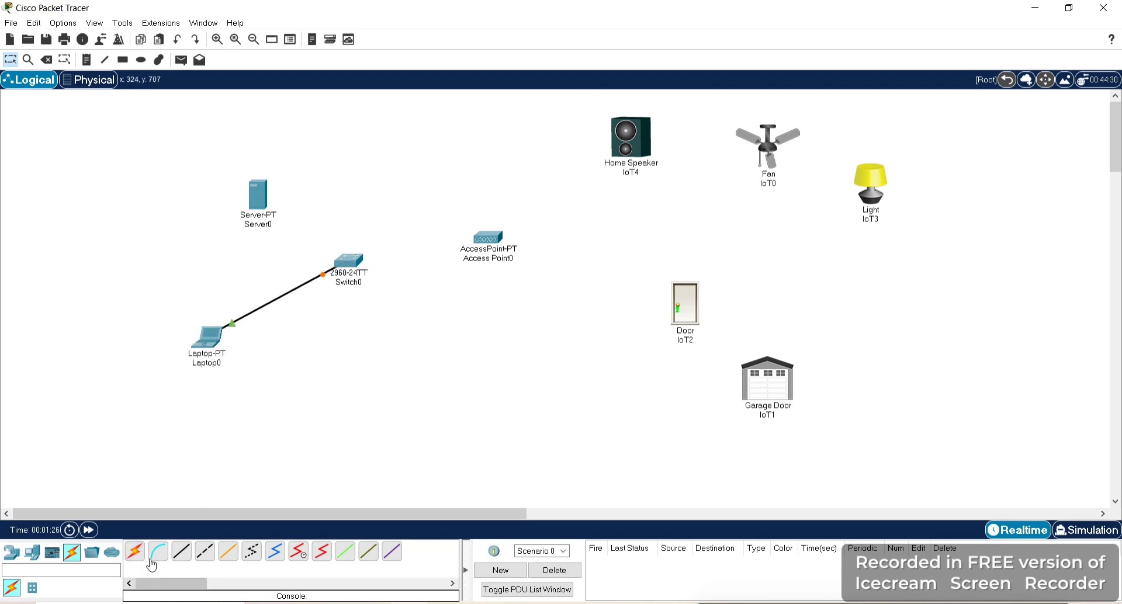
Step: Connect the server to the switch using the automatically chosen connection type
click(134, 551)
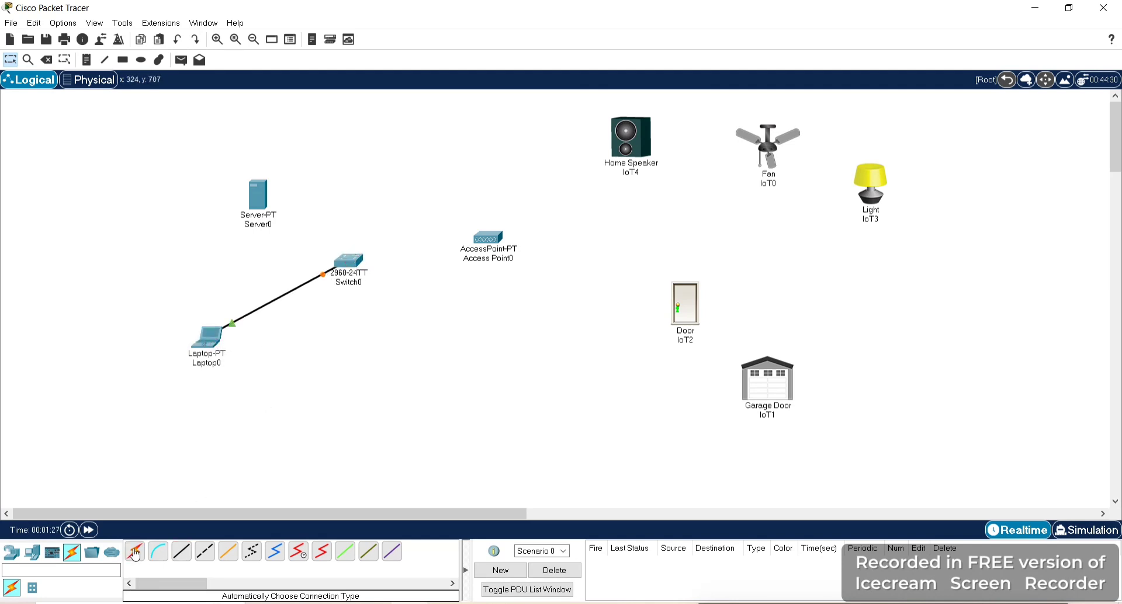
click(258, 196)
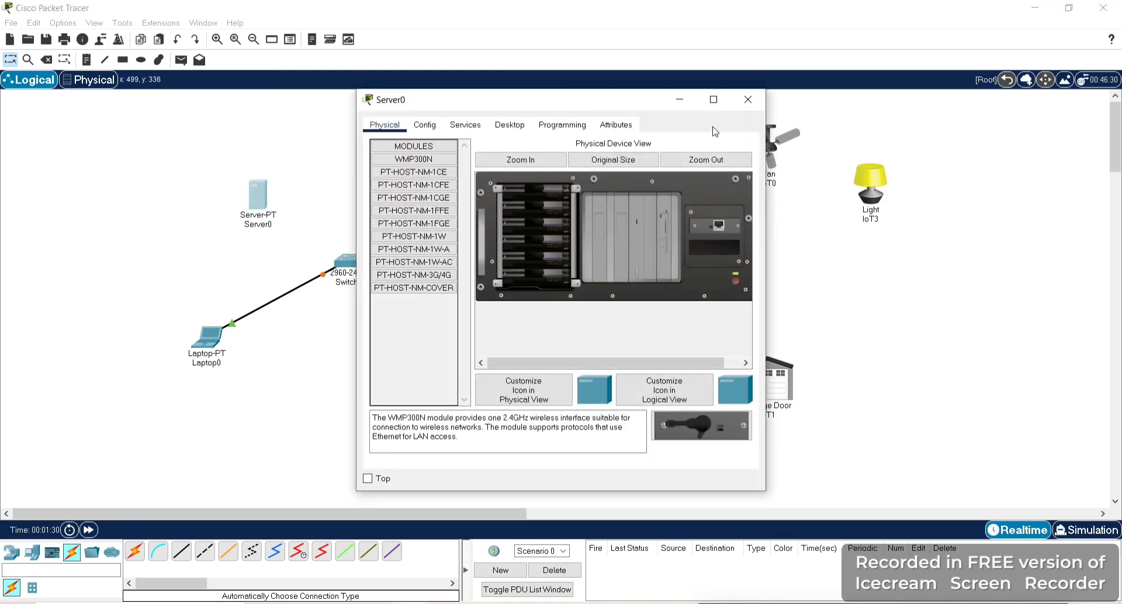
click(748, 99)
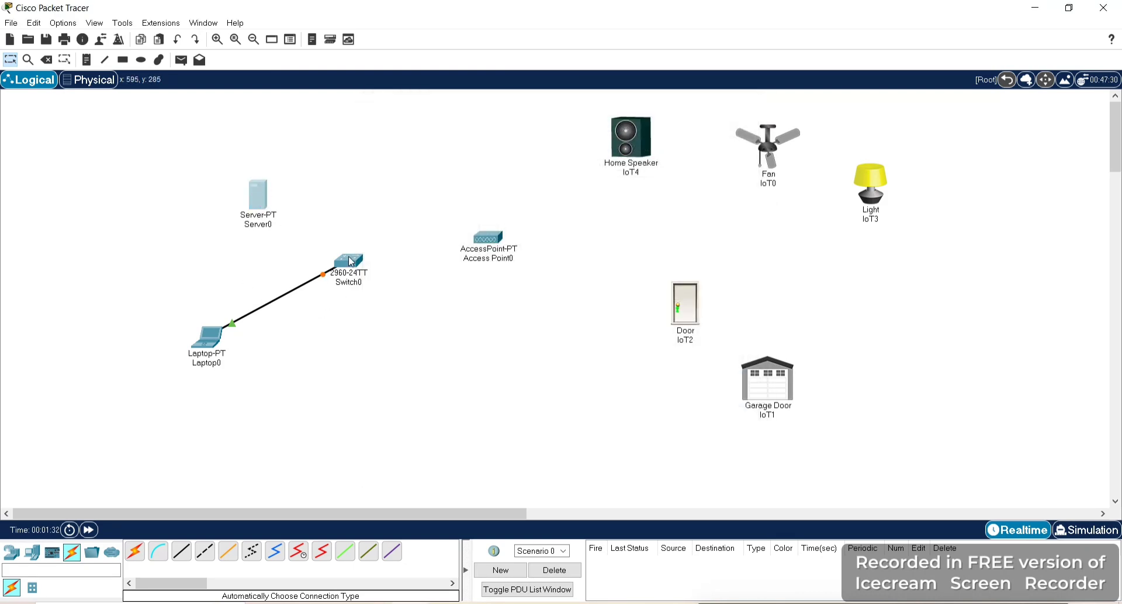
click(134, 551)
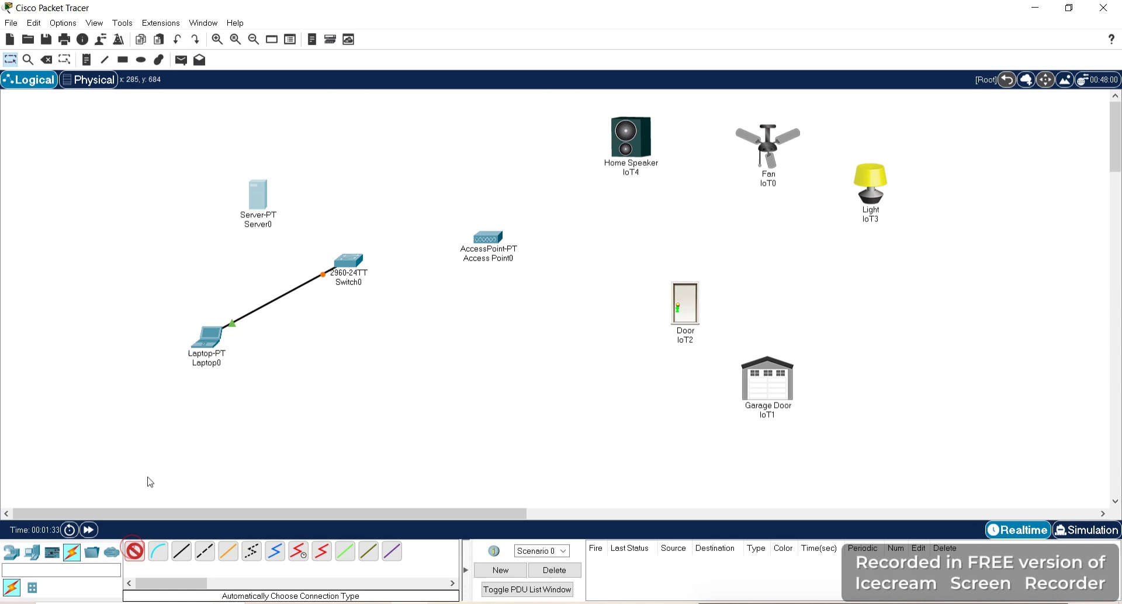
click(261, 208)
click(349, 260)
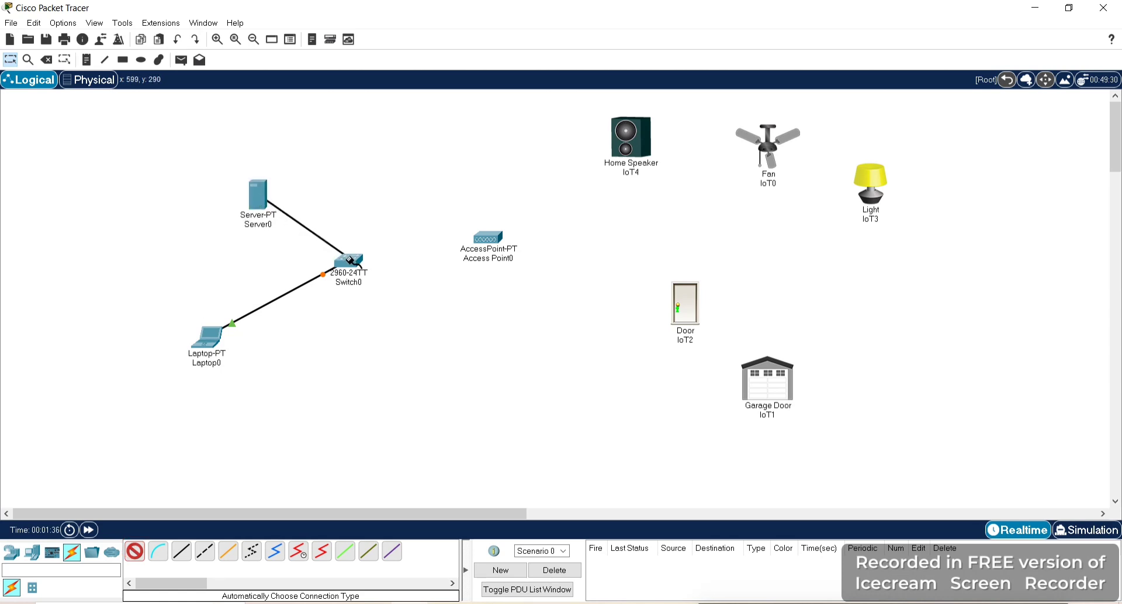
Step: Connect the switch's FastEthernet0/3 port to the access point with a copper cross-over cable
click(206, 551)
click(359, 260)
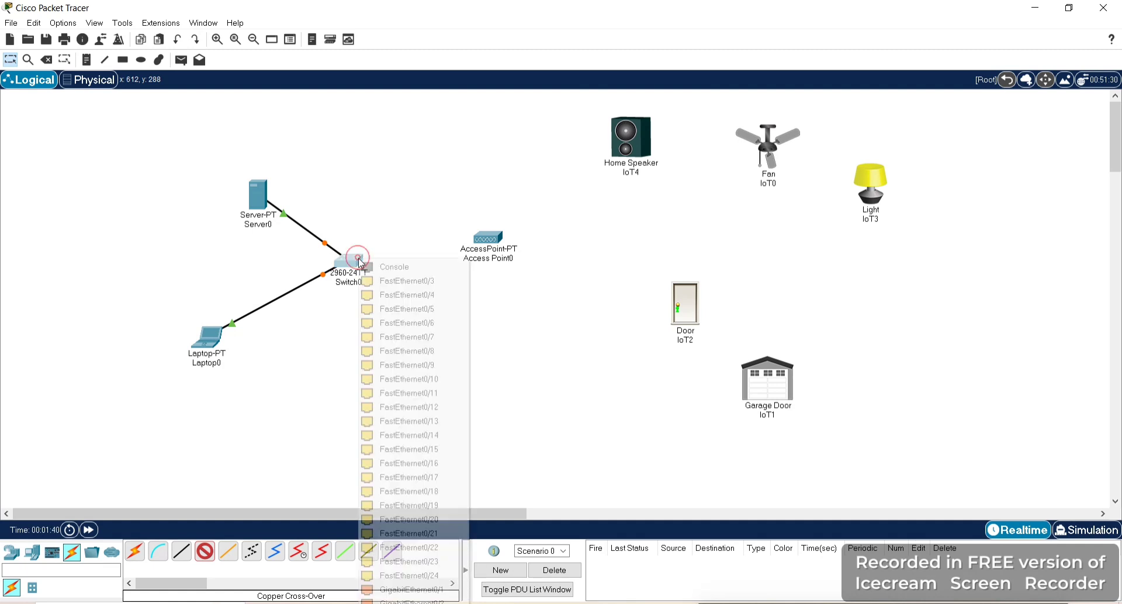
click(397, 281)
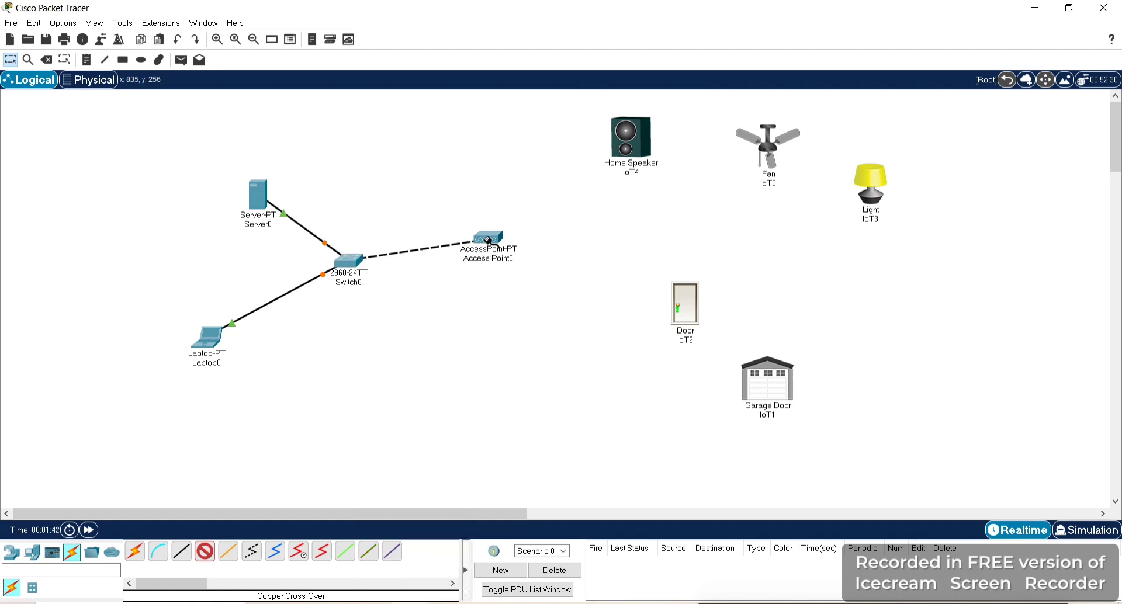
click(487, 239)
click(523, 248)
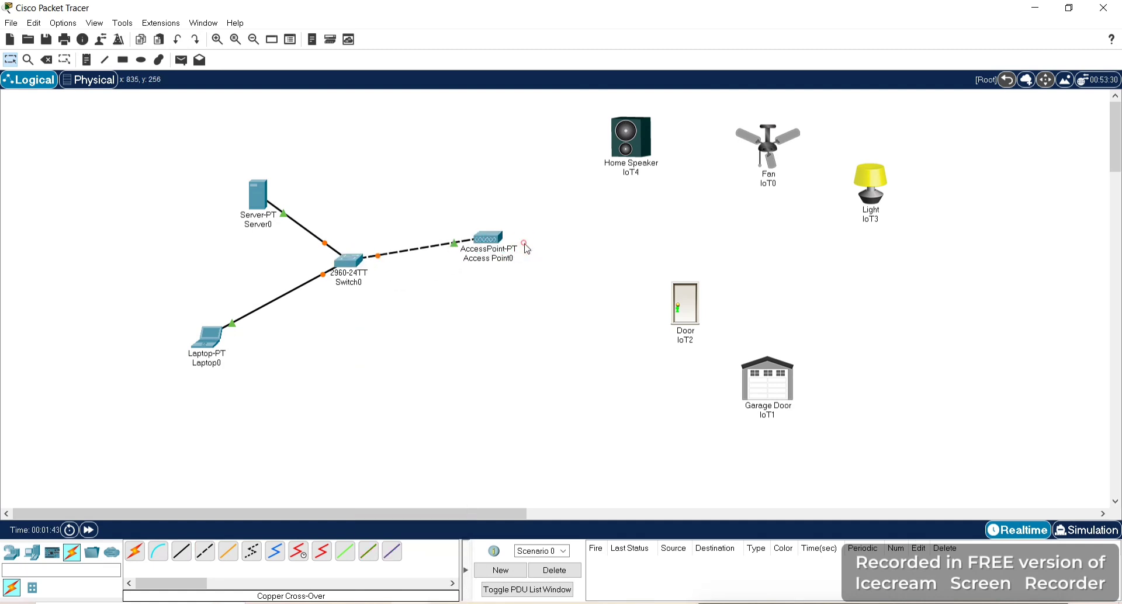
Step: Set the access point's Port 1 SSID to homegateway and its coverage range to 150 meters
click(496, 241)
click(425, 125)
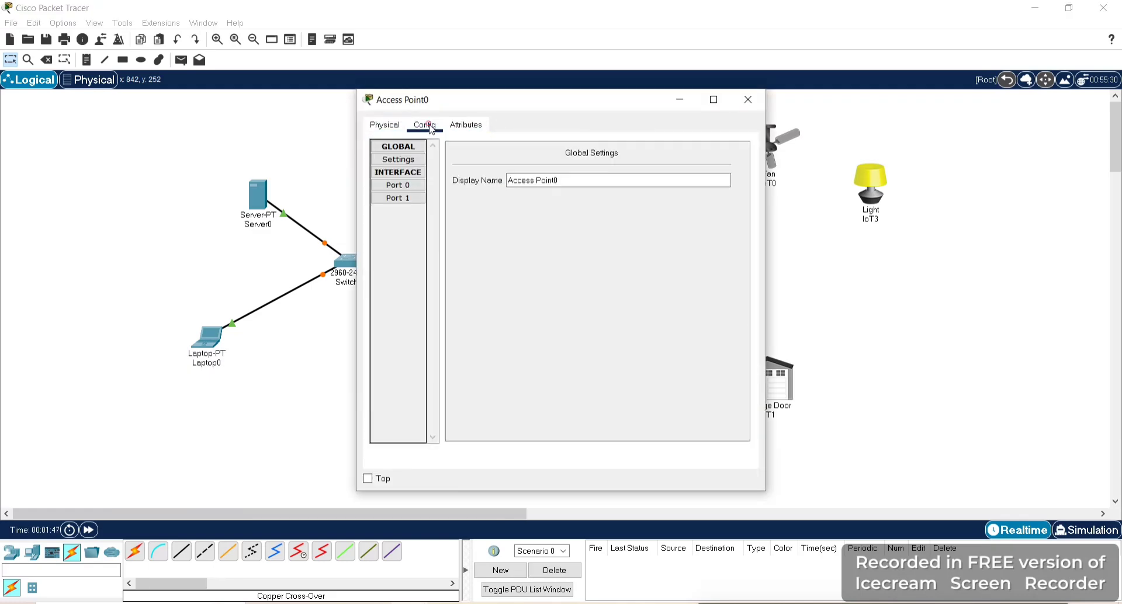
click(410, 185)
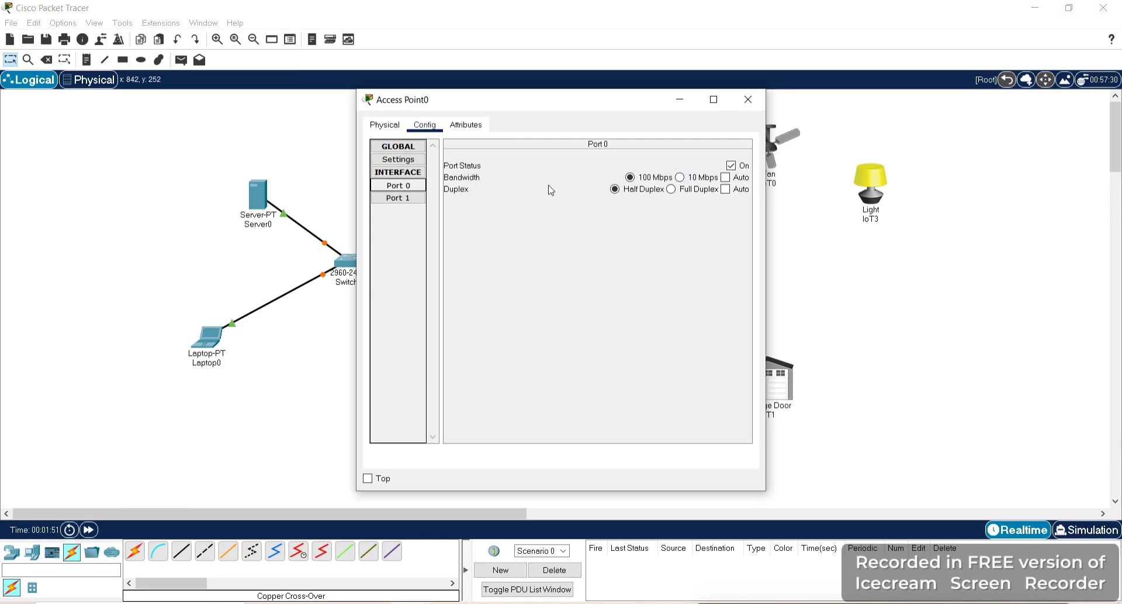
click(410, 198)
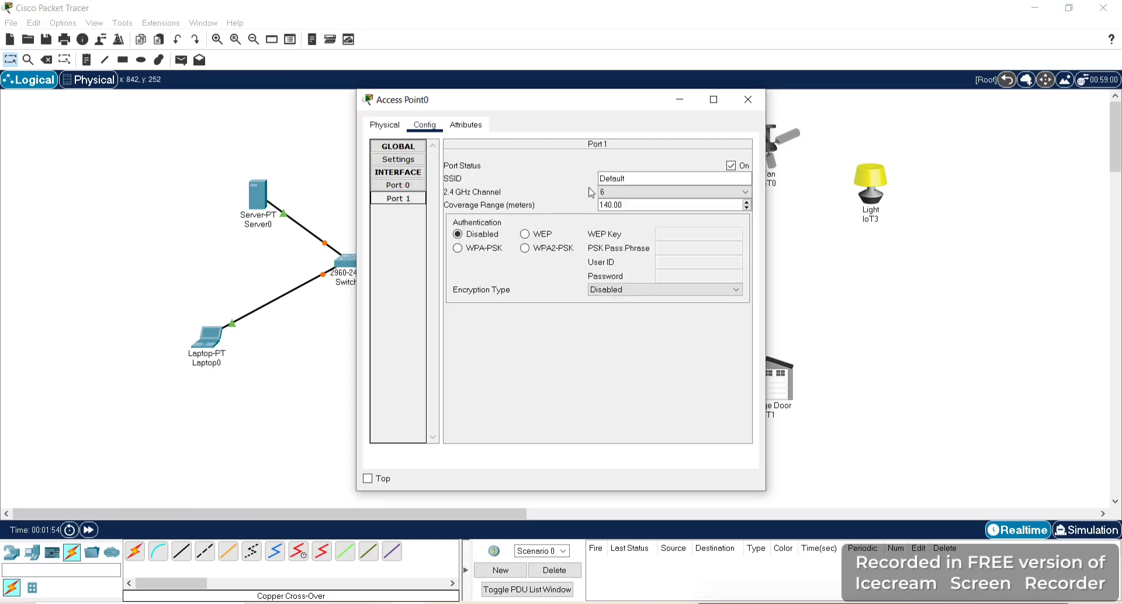
click(657, 177)
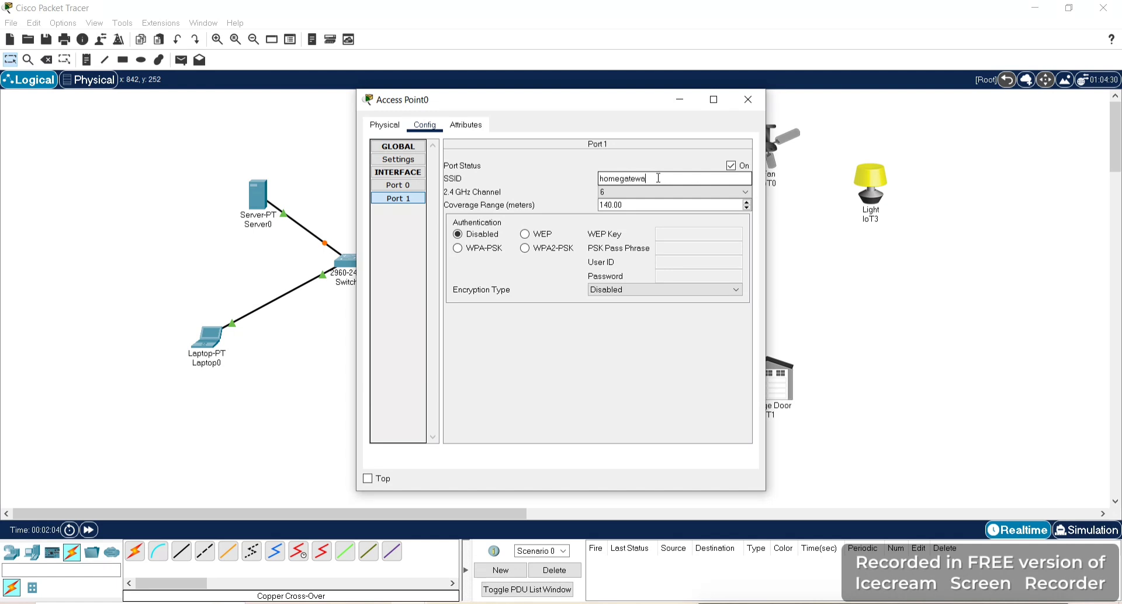
click(674, 205)
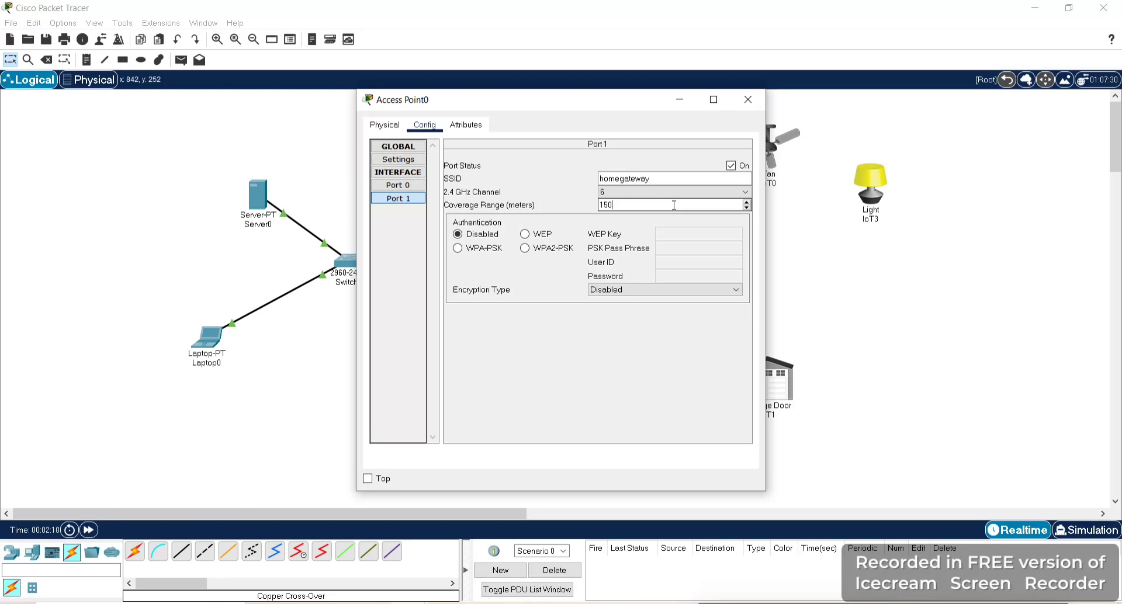
Step: Assign the server the static IPv4 address 192.168.1.1 with subnet mask 255.255.255.0
click(749, 103)
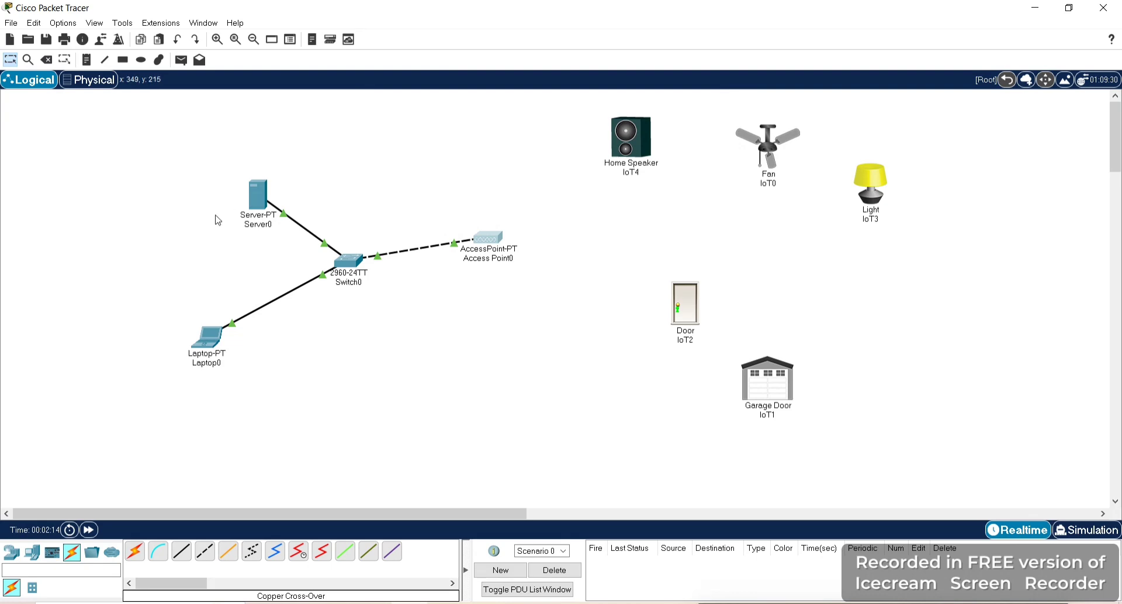
click(259, 199)
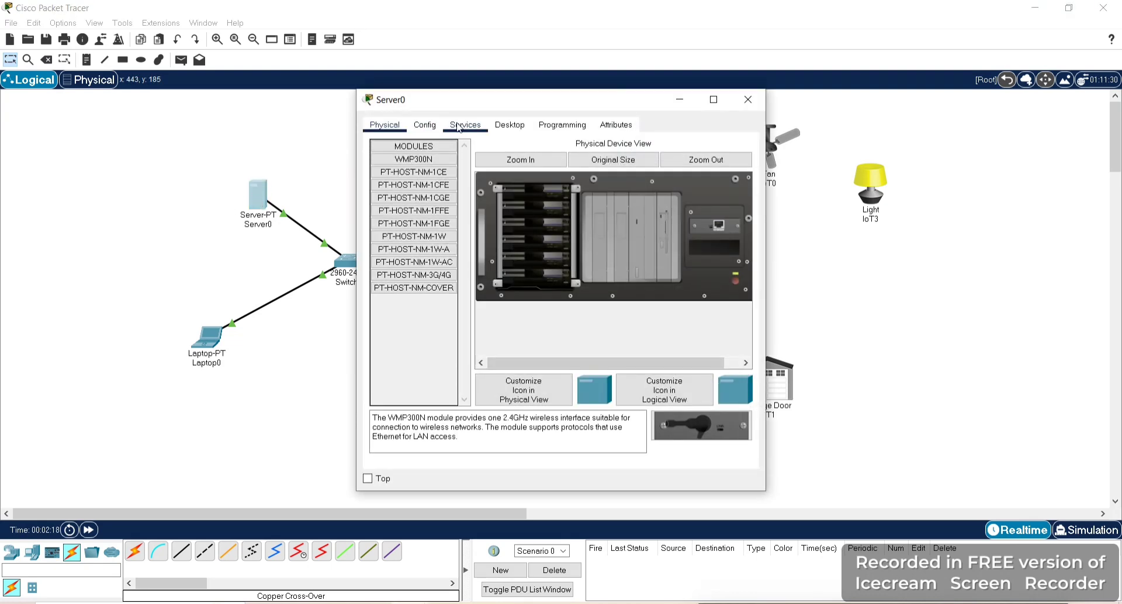
click(514, 129)
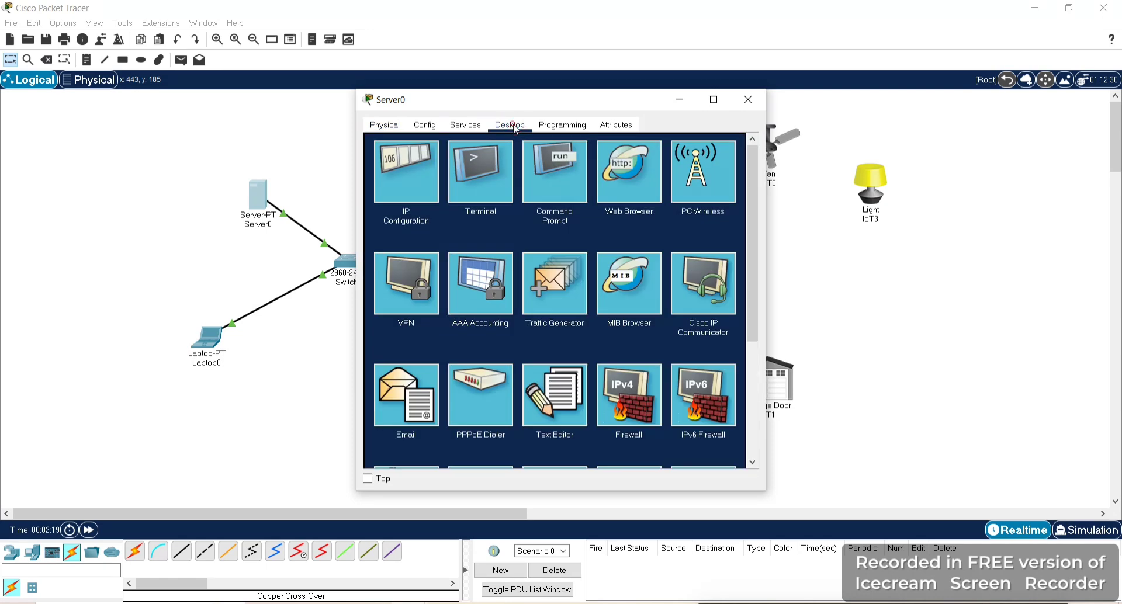
click(425, 194)
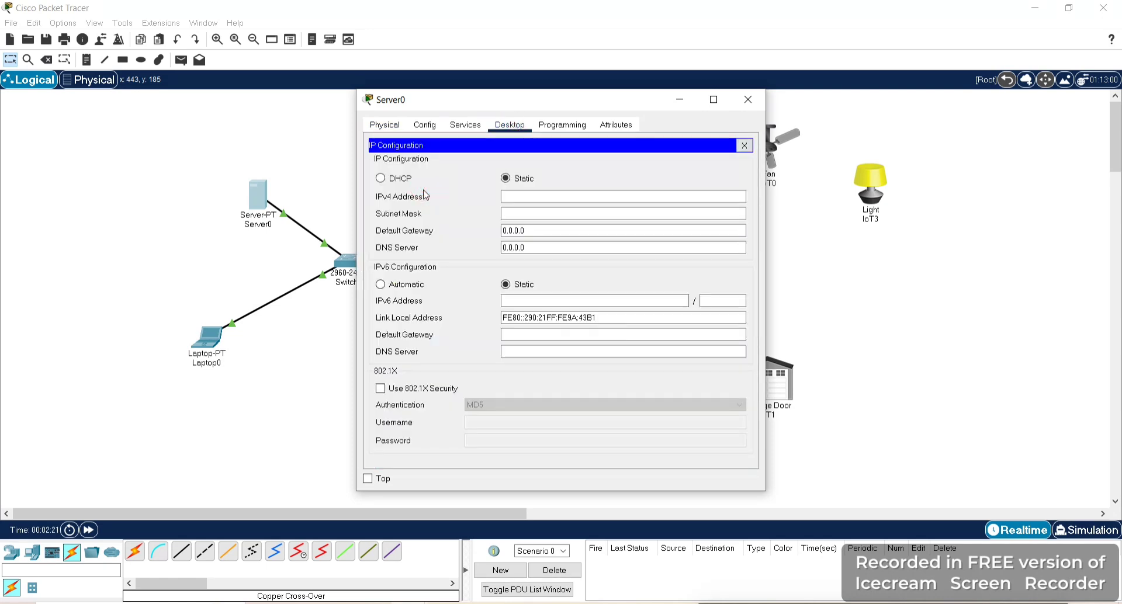
click(554, 197)
text(192)
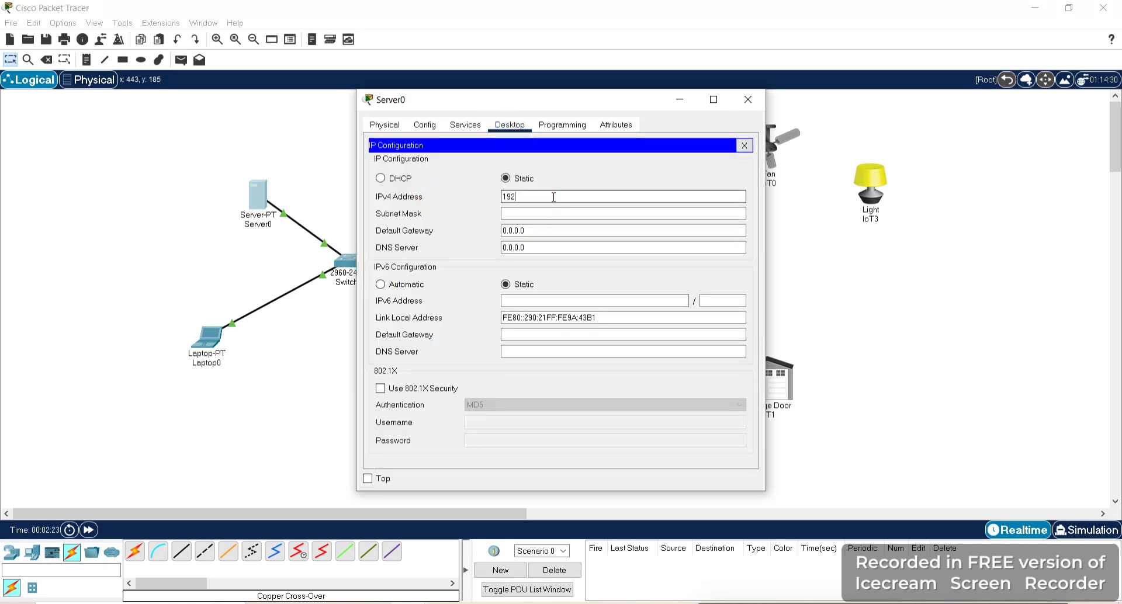
text(.168.1.1)
click(541, 211)
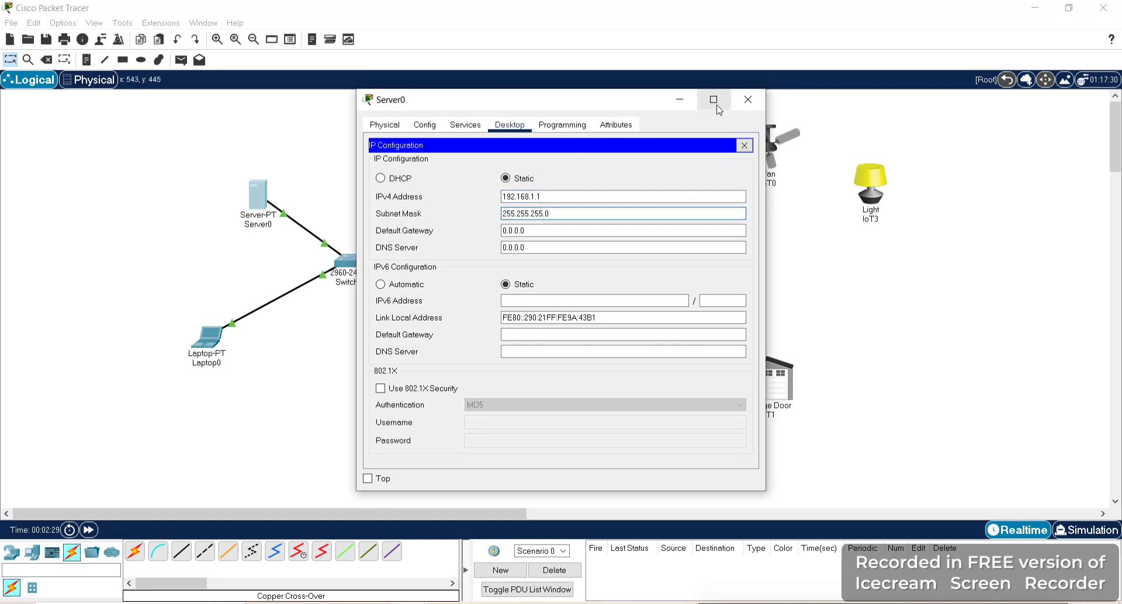
Step: Turn on the server's DHCP service and its IoT registration server service
click(471, 128)
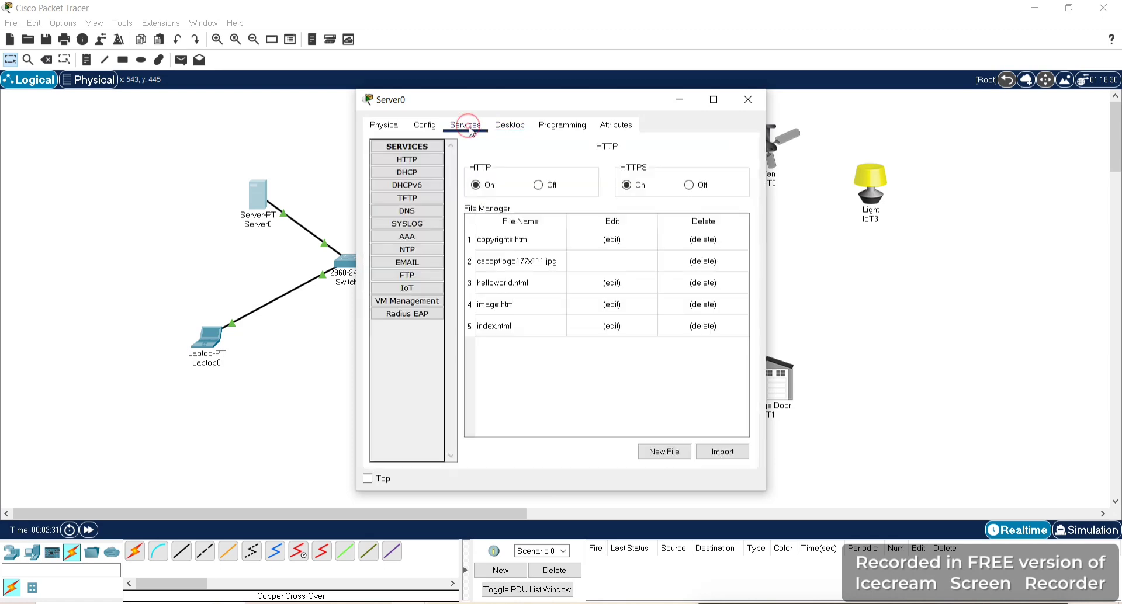
click(409, 173)
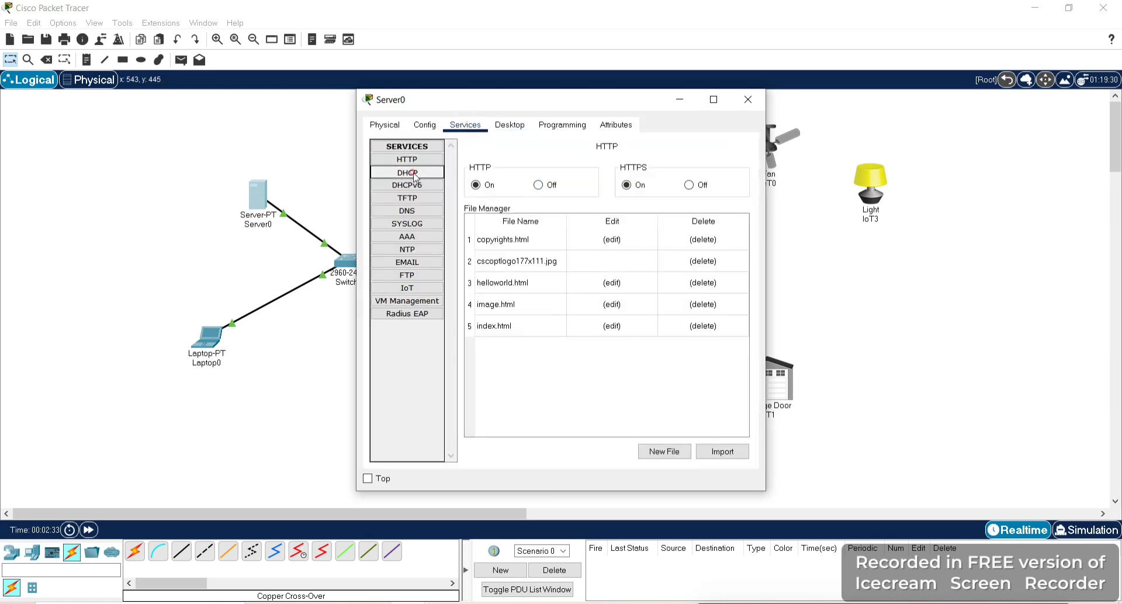
click(643, 170)
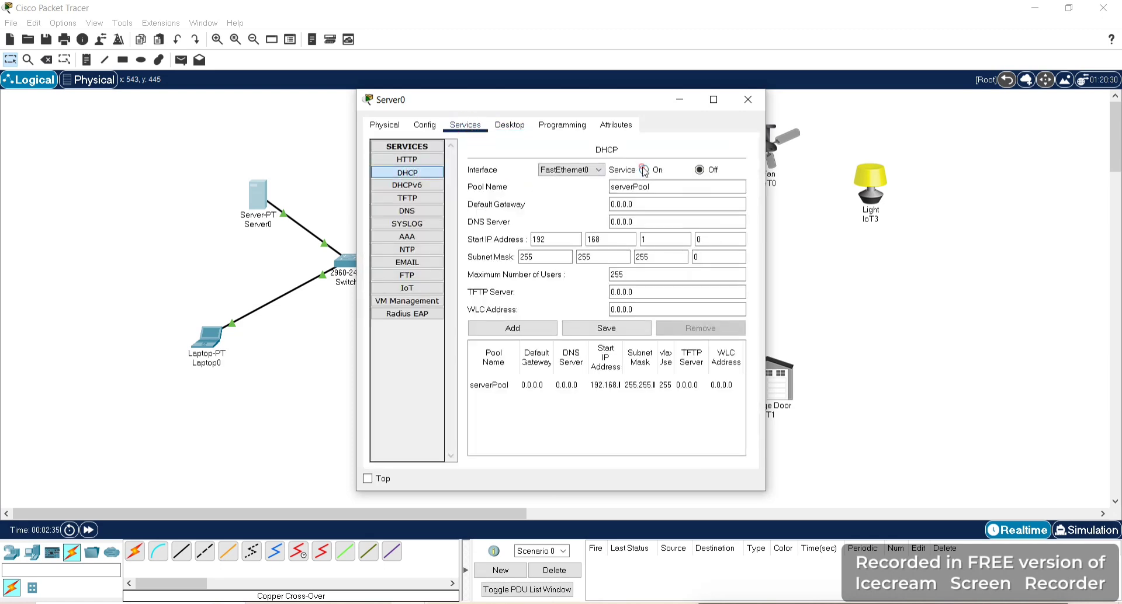
click(412, 289)
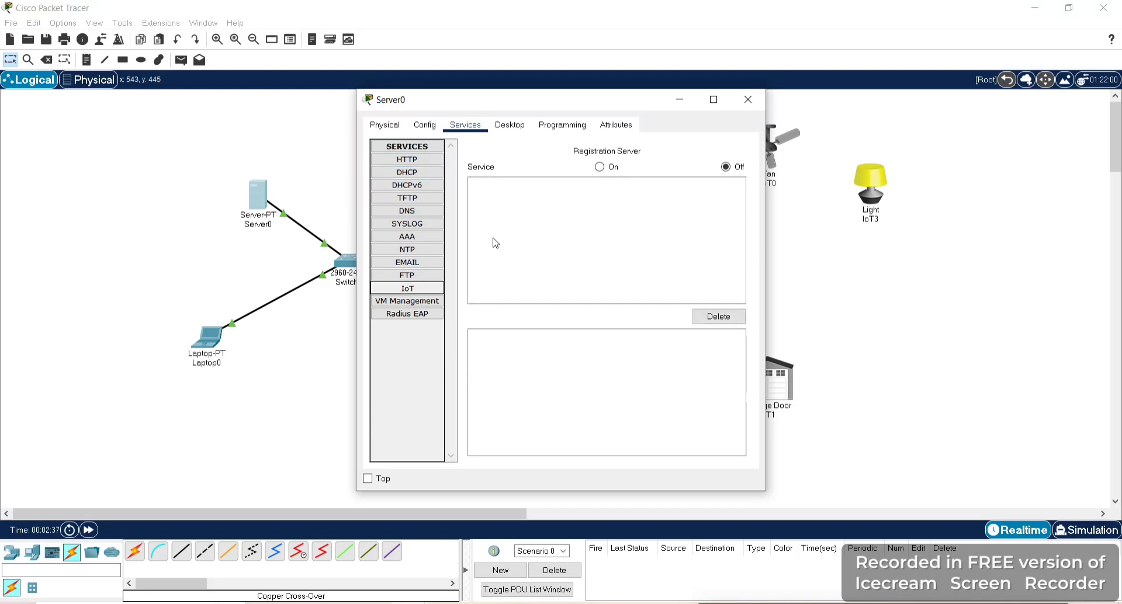
click(599, 168)
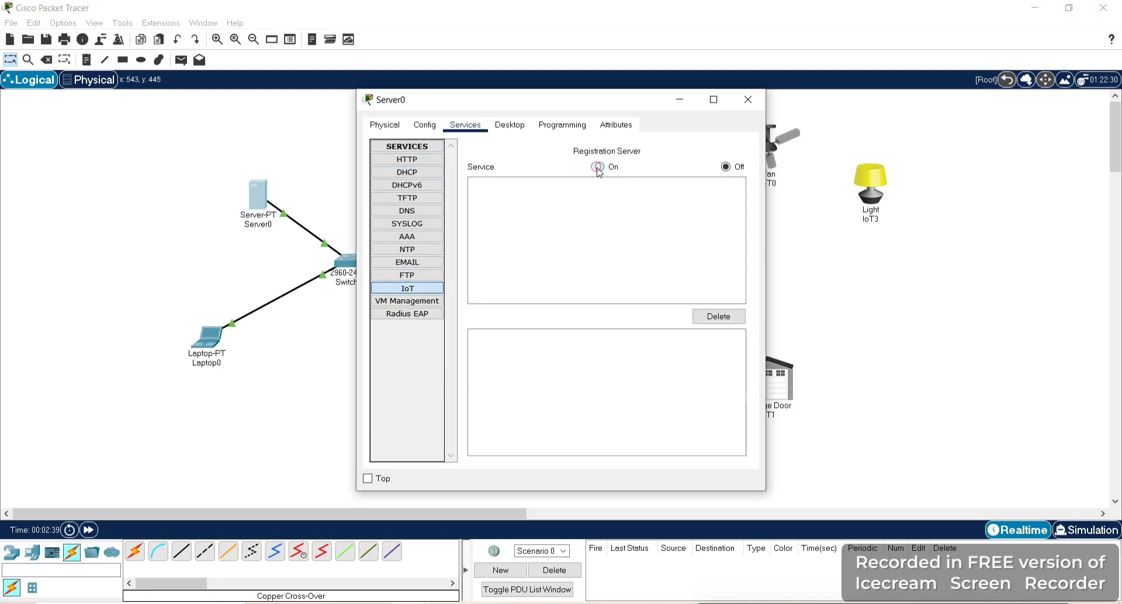
click(748, 100)
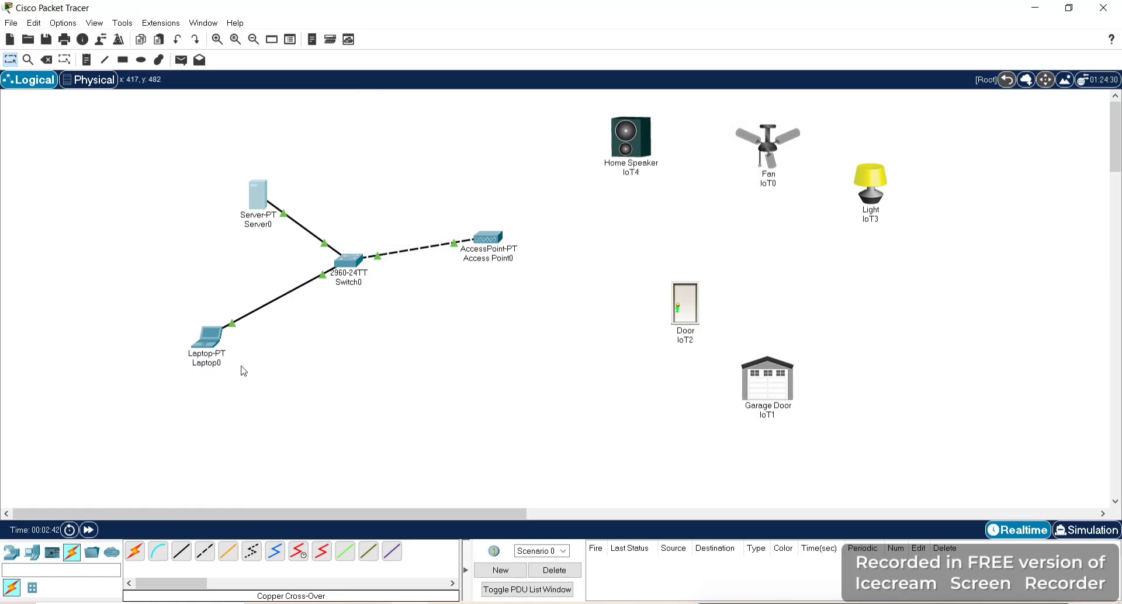
Step: Set the laptop's FastEthernet0 IP configuration to DHCP
click(214, 341)
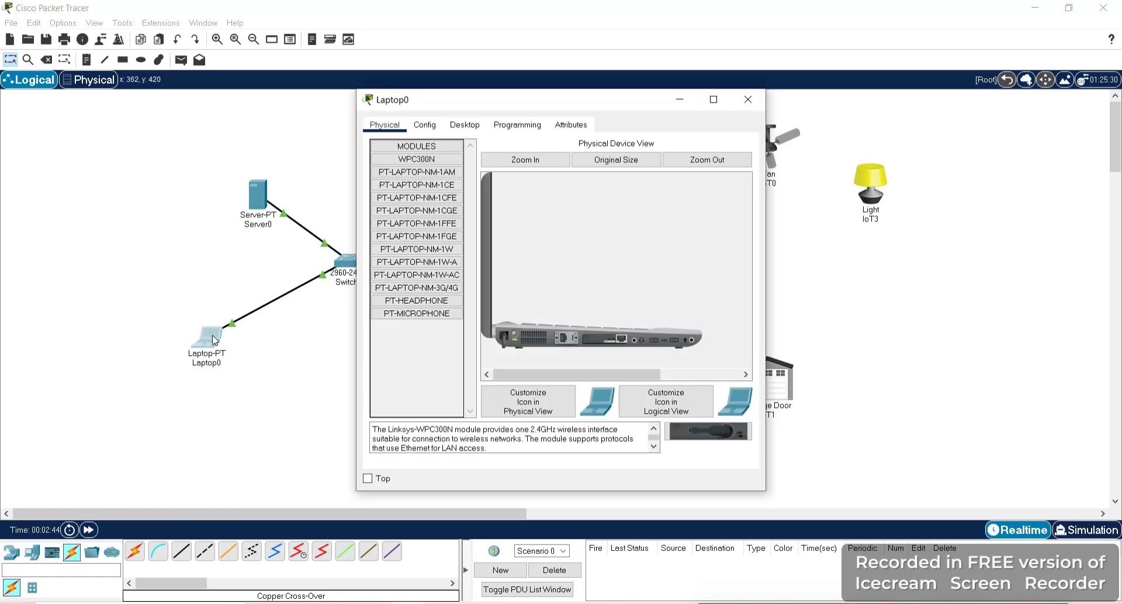
click(463, 126)
click(403, 189)
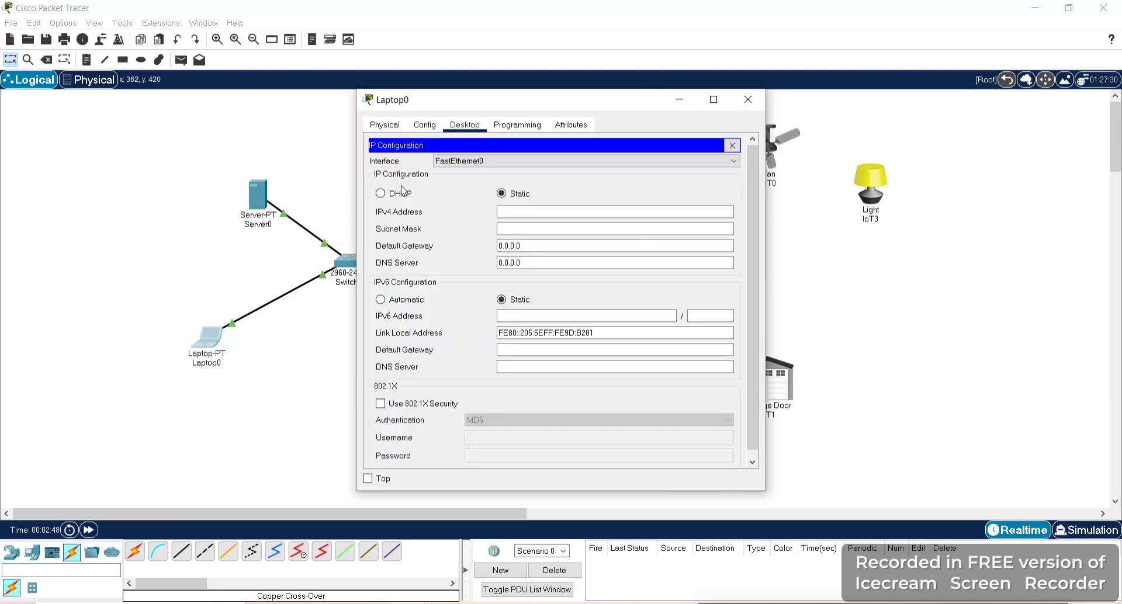
click(380, 193)
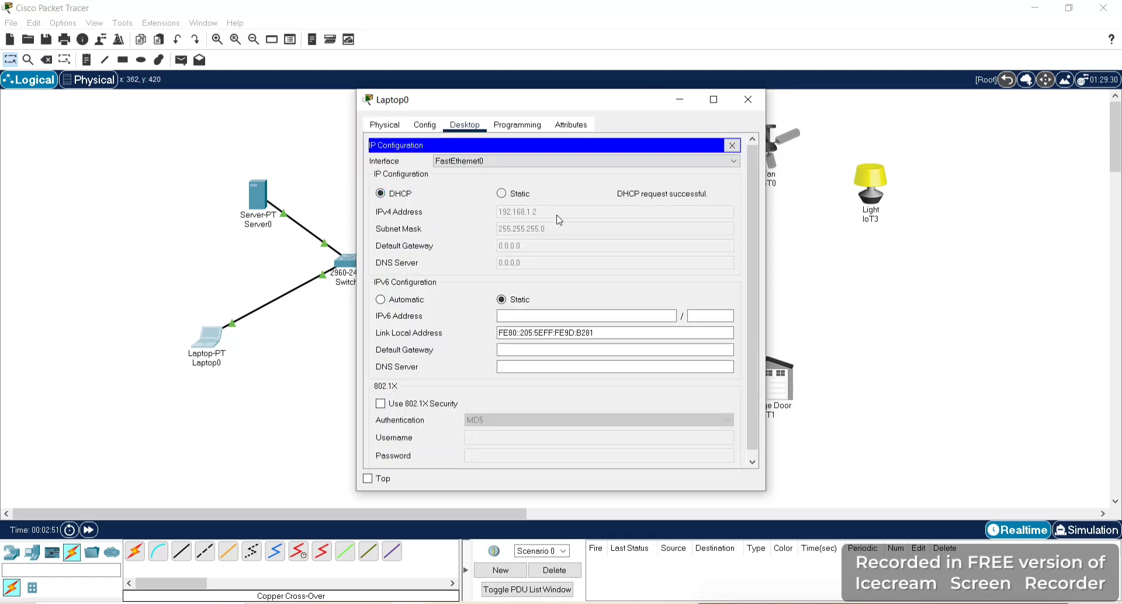
click(748, 100)
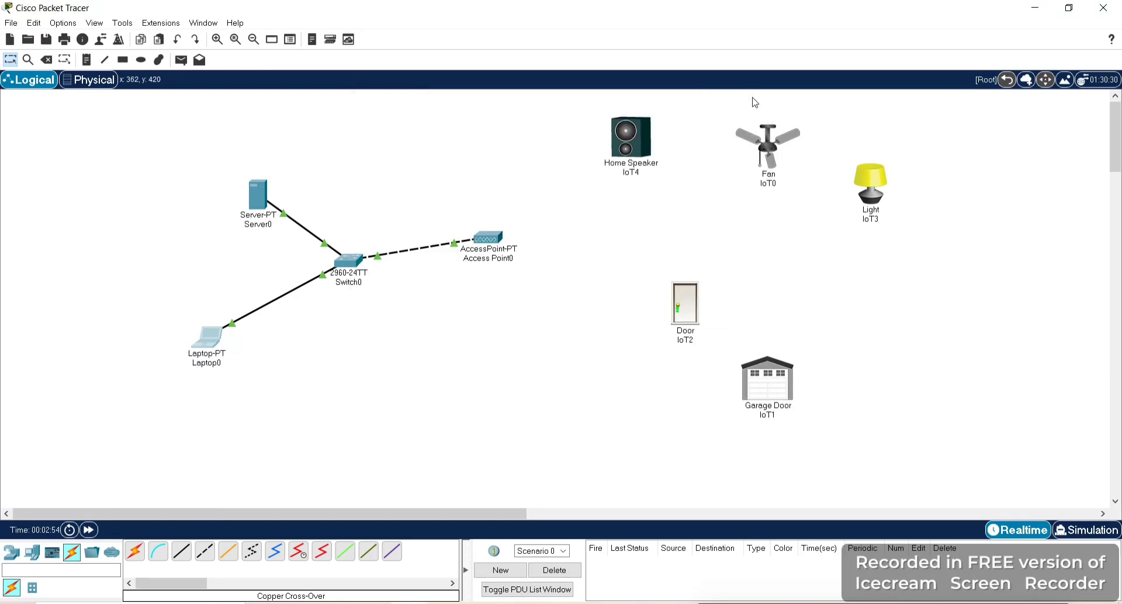
Step: Set the SSID of the home speaker's Wireless0 interface to gatewayhome
click(631, 146)
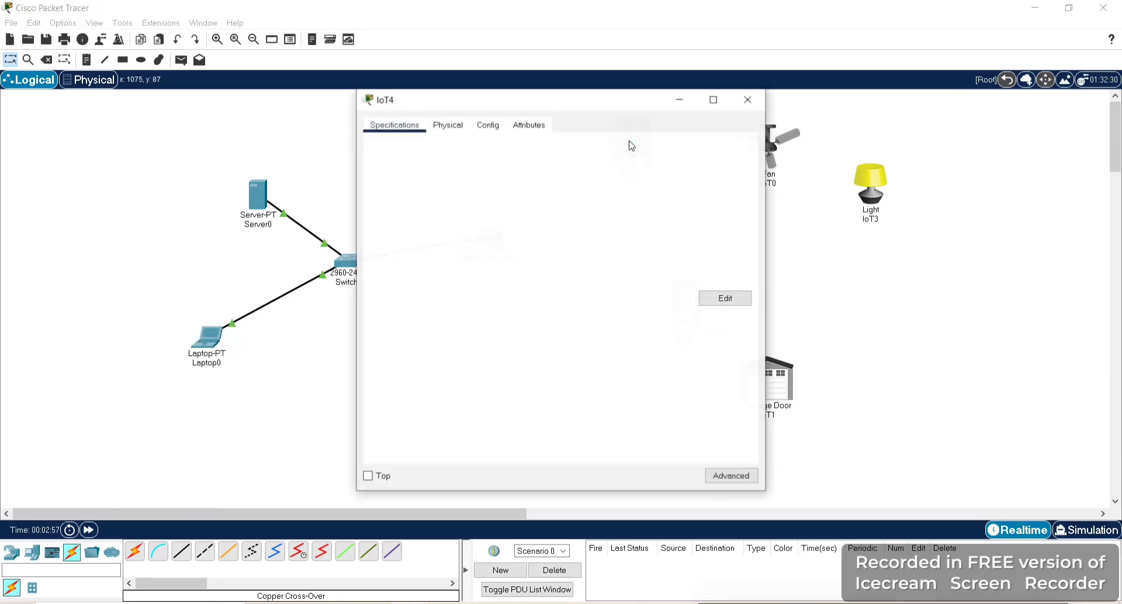
click(487, 124)
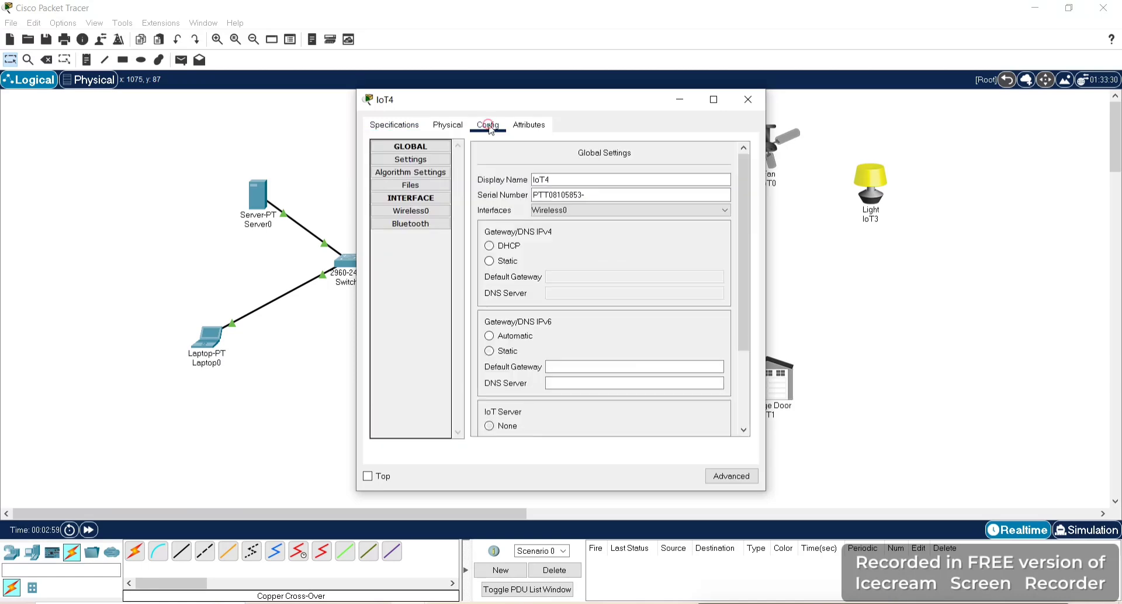
click(415, 213)
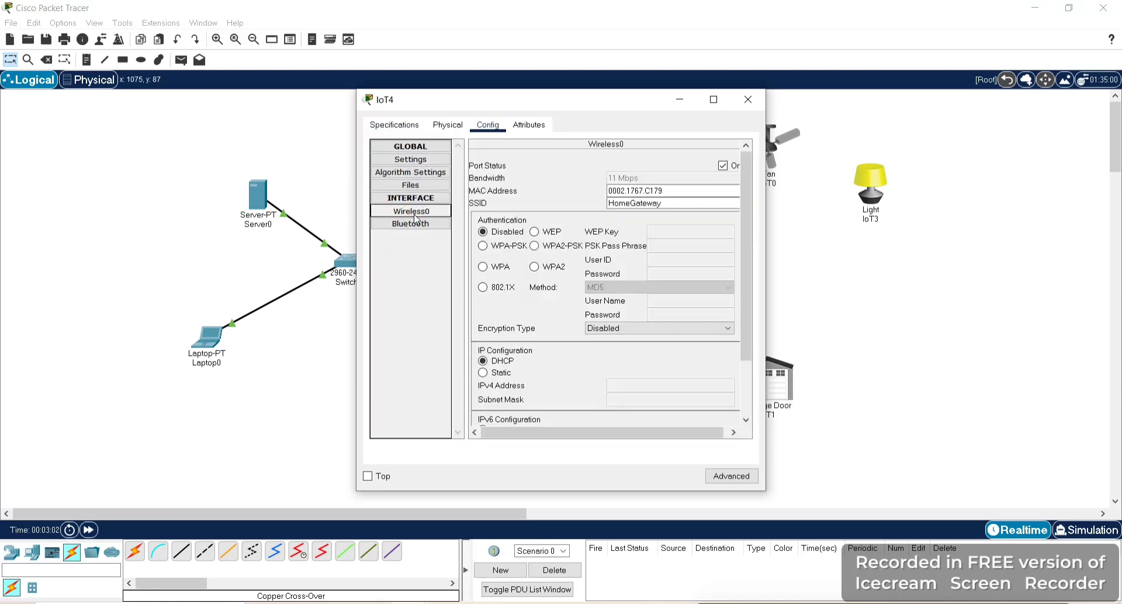
click(682, 201)
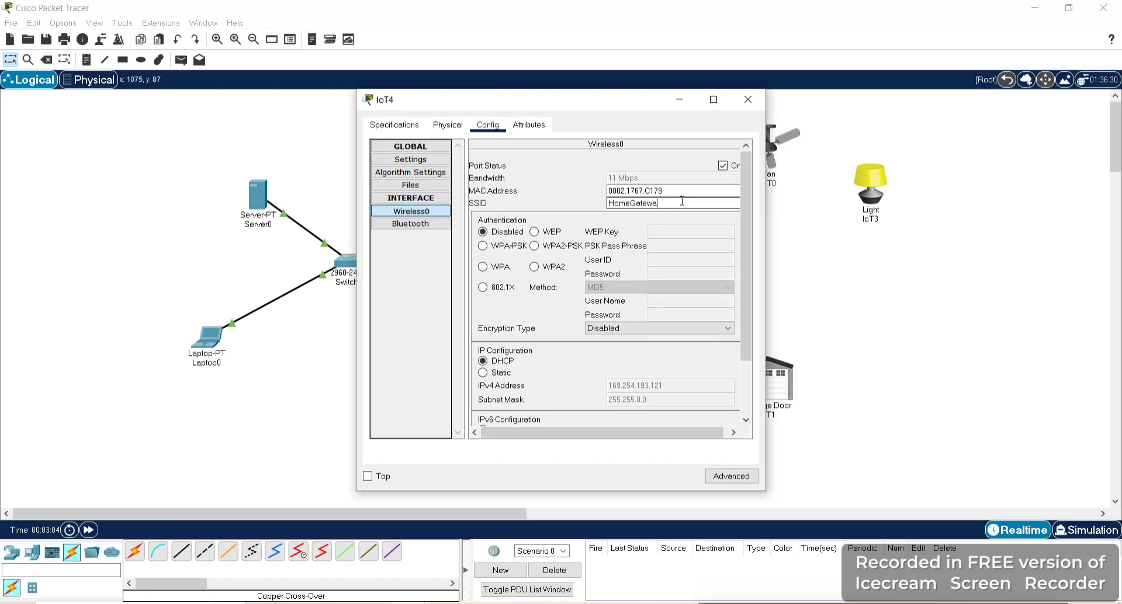
key(BackSpace)
key(BackSpace)
key(BackSpace)
key(BackSpace)
key(BackSpace)
key(BackSpace)
key(BackSpace)
key(BackSpace)
key(BackSpace)
key(BackSpace)
text(gatewayhome)
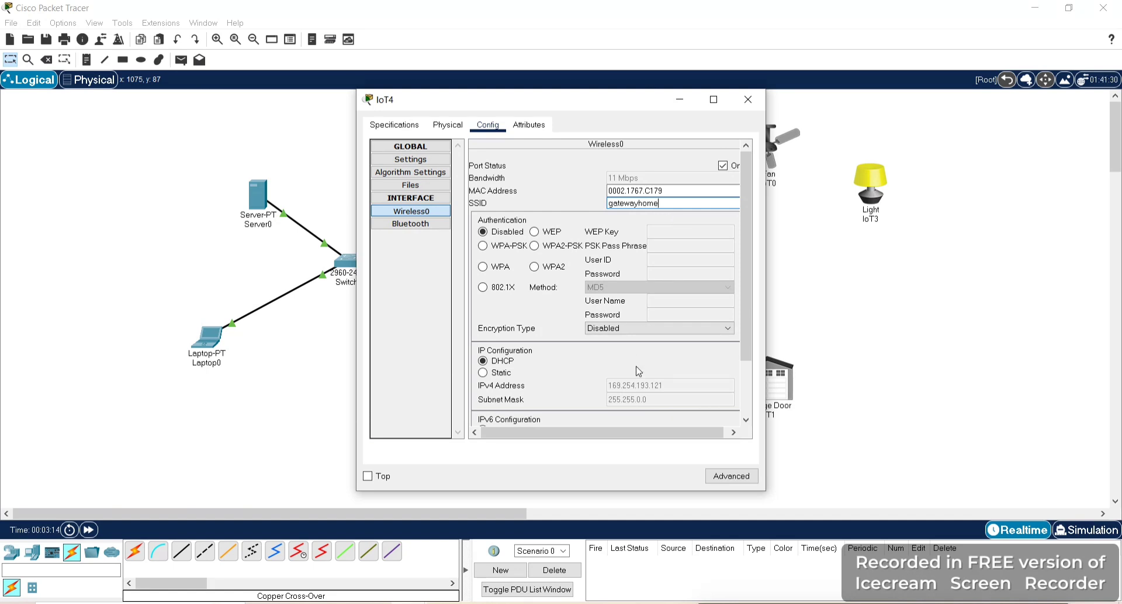
Step: Switch the home speaker's Wireless0 IP configuration to Static and back to DHCP to request a new address
click(745, 421)
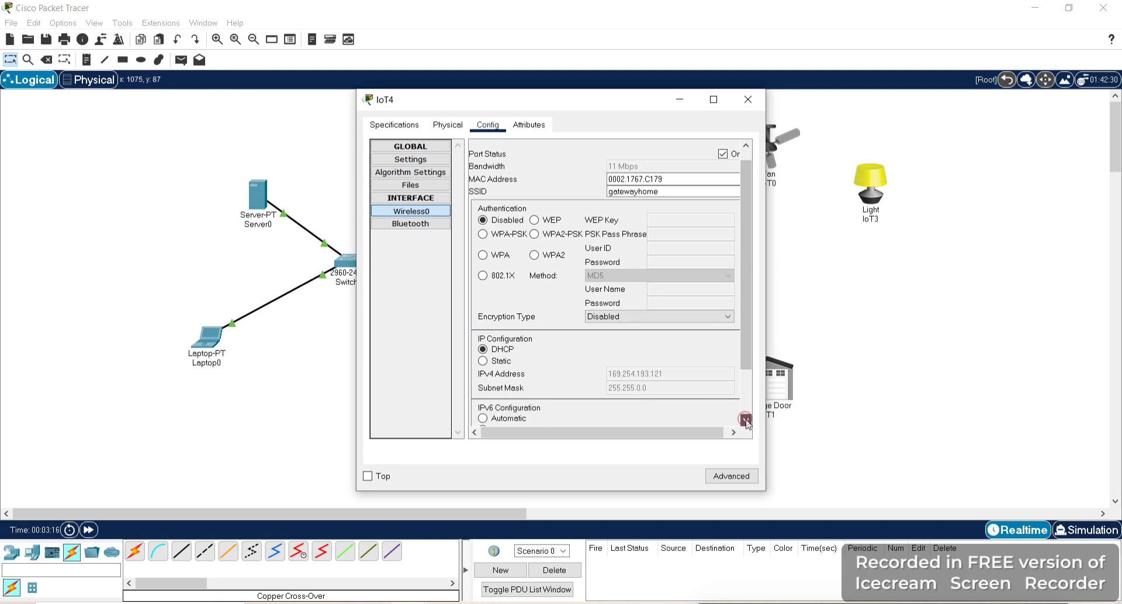
click(745, 420)
click(745, 420)
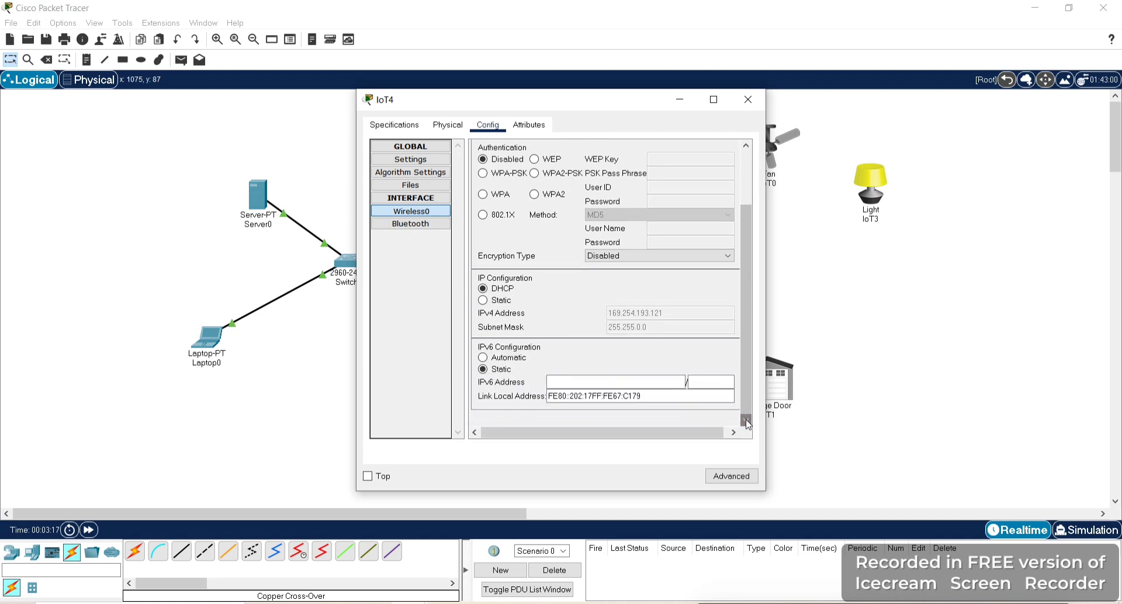
click(483, 301)
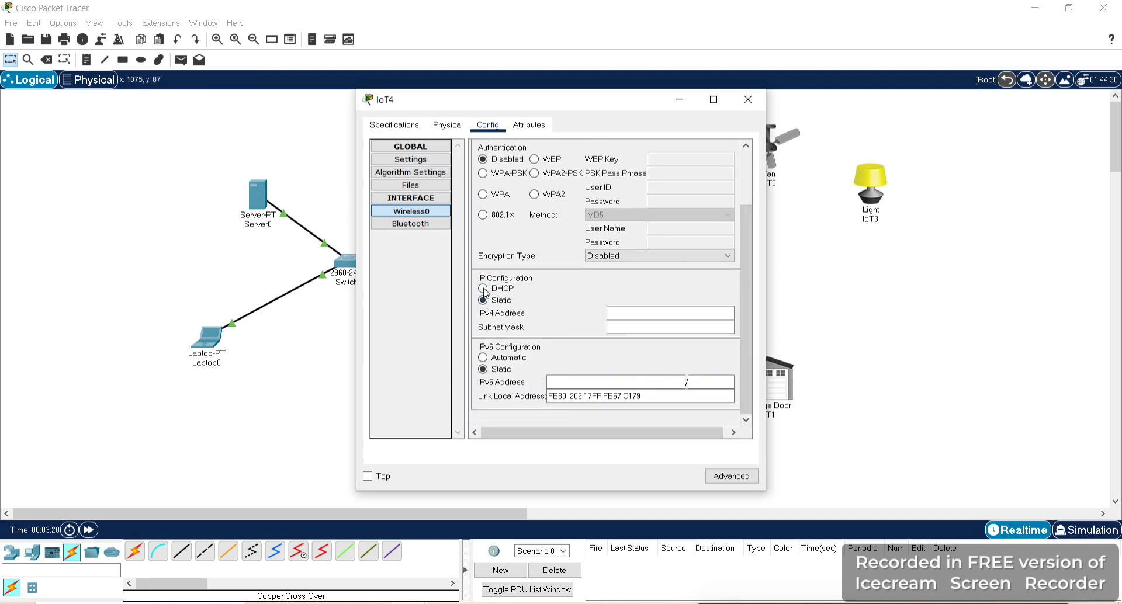
click(482, 289)
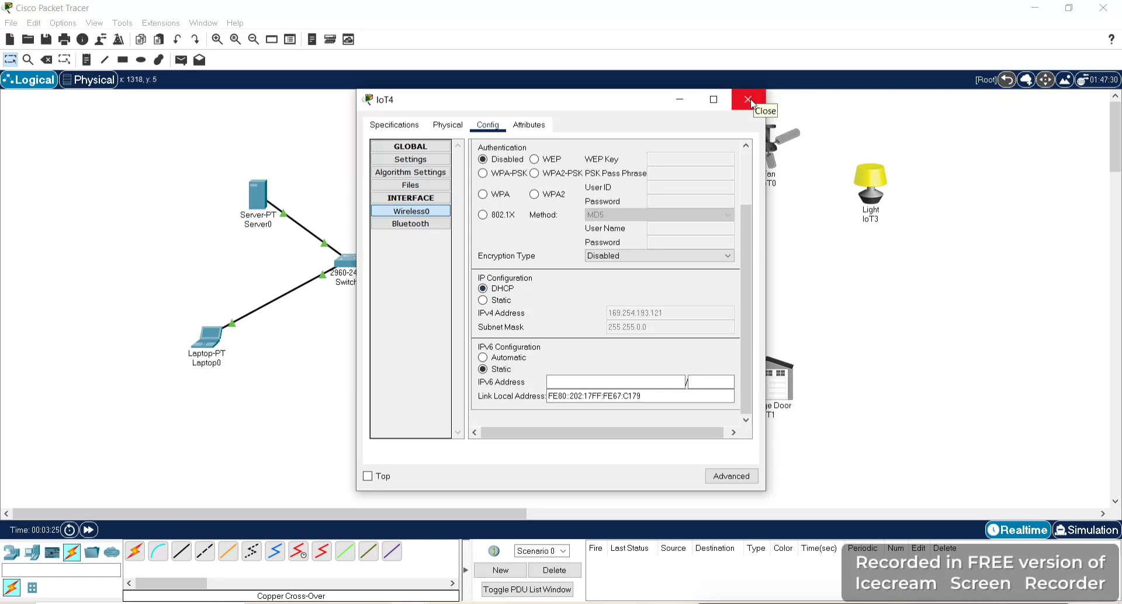
click(747, 100)
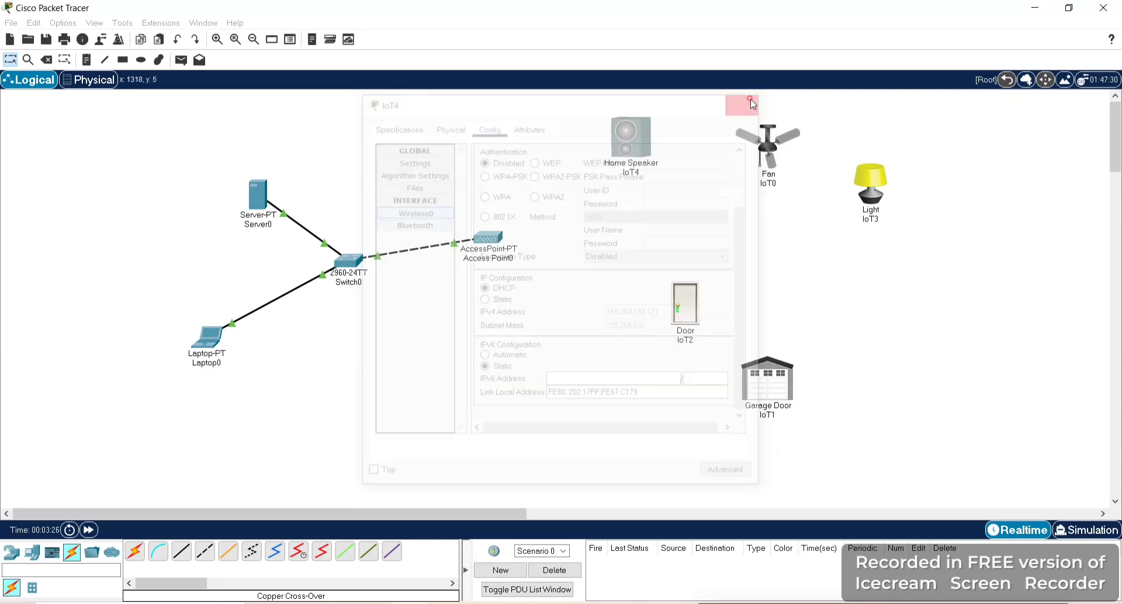
Step: Copy the SSID homegateway from the access point's Port 1 settings
click(494, 241)
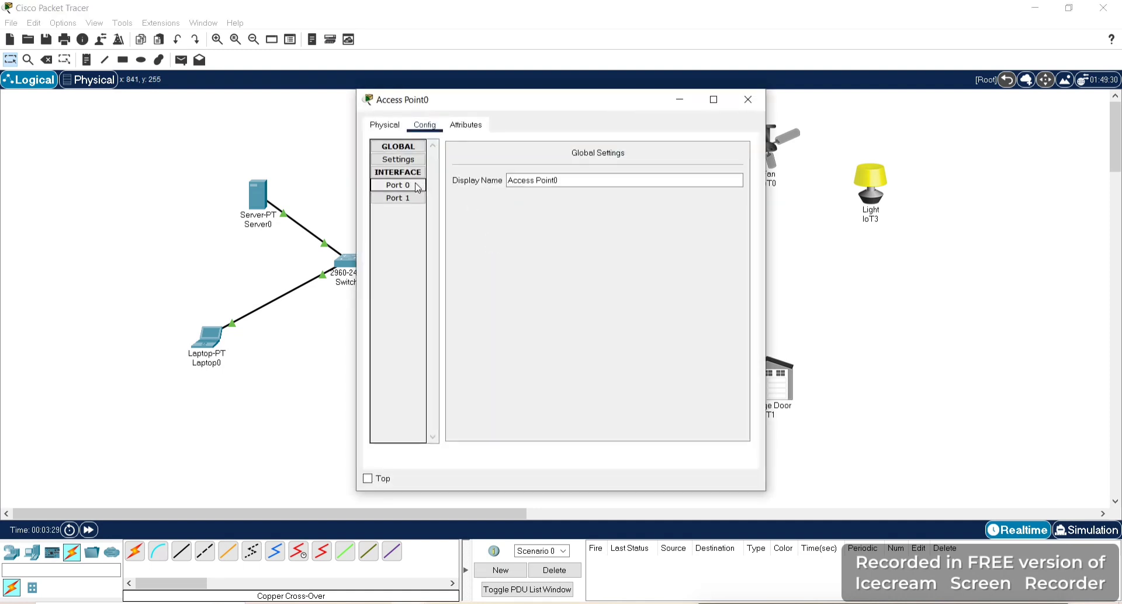
click(416, 186)
click(403, 199)
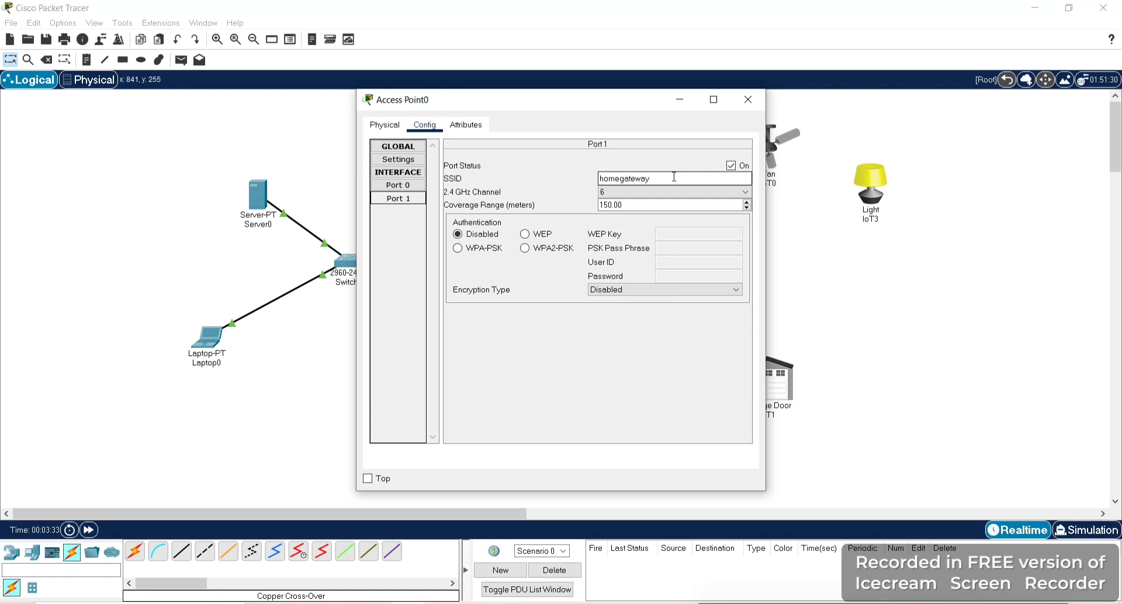
drag(673, 176, 586, 182)
key(ctrl+c)
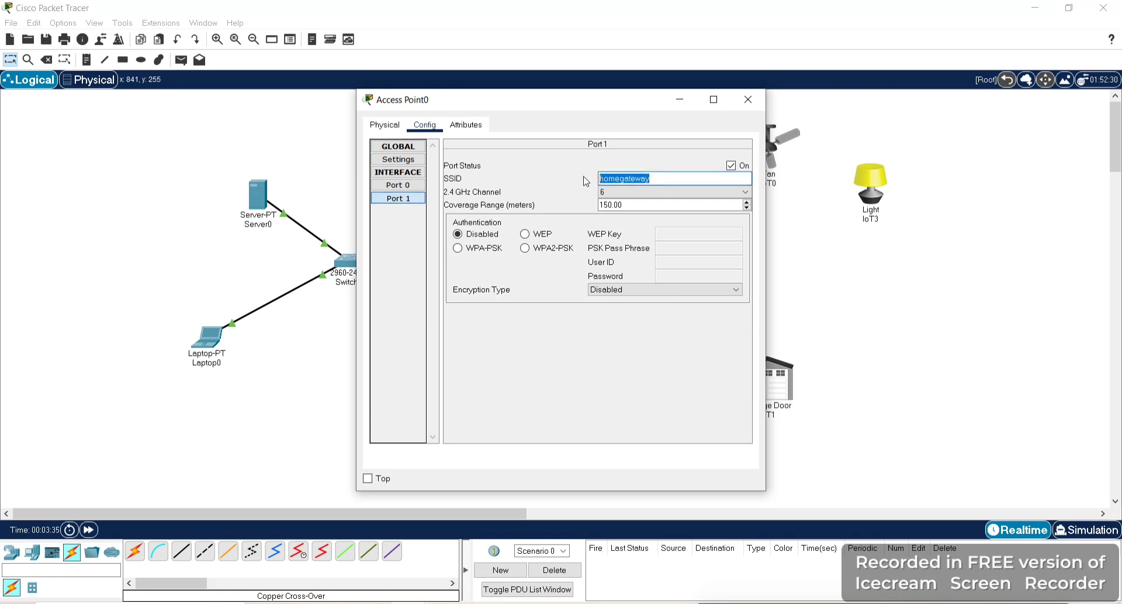
click(753, 104)
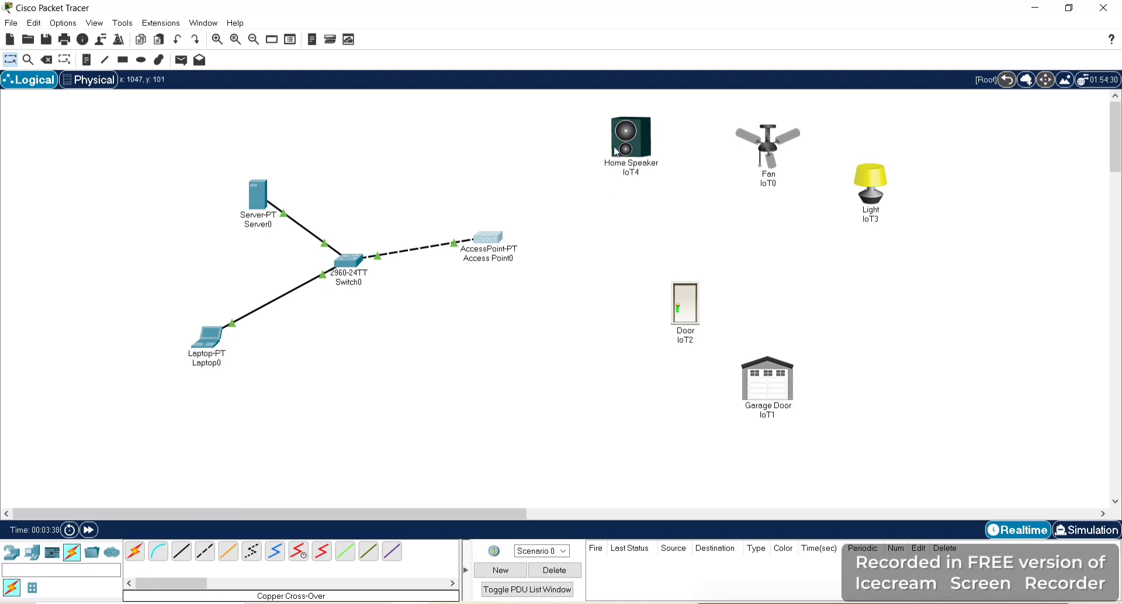
Step: Replace the SSID of the home speaker's Wireless0 interface with the copied homegateway
click(628, 142)
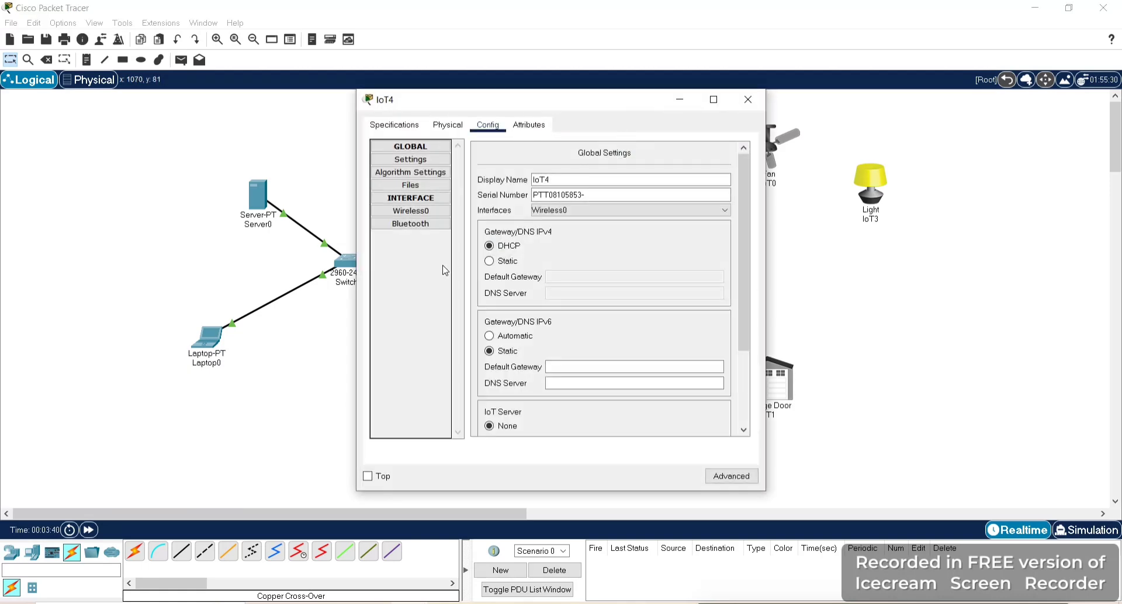
click(433, 215)
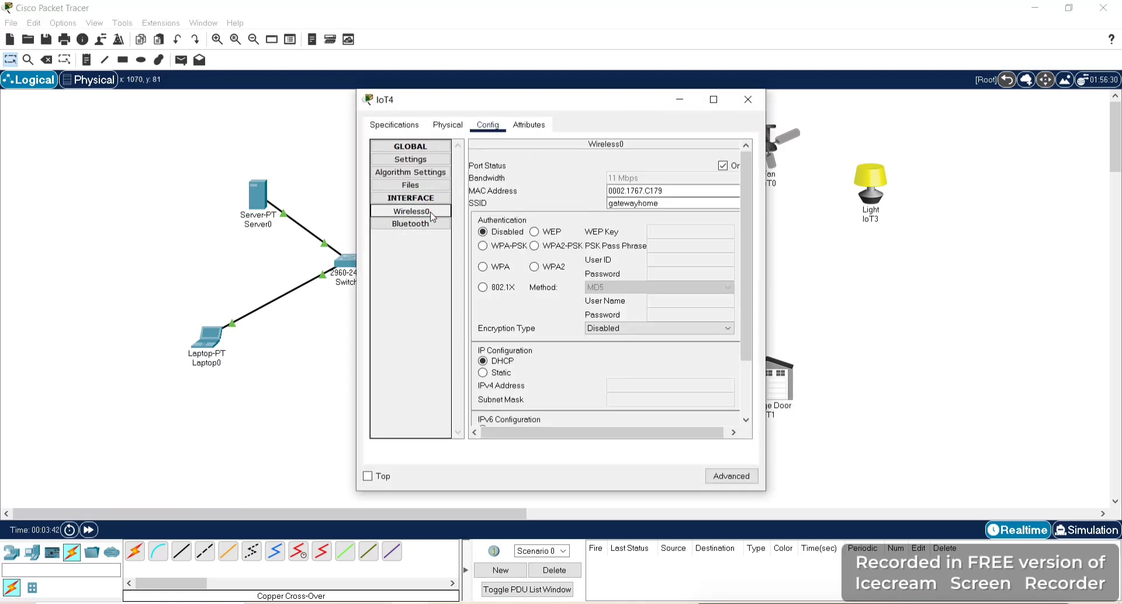
double_click(676, 203)
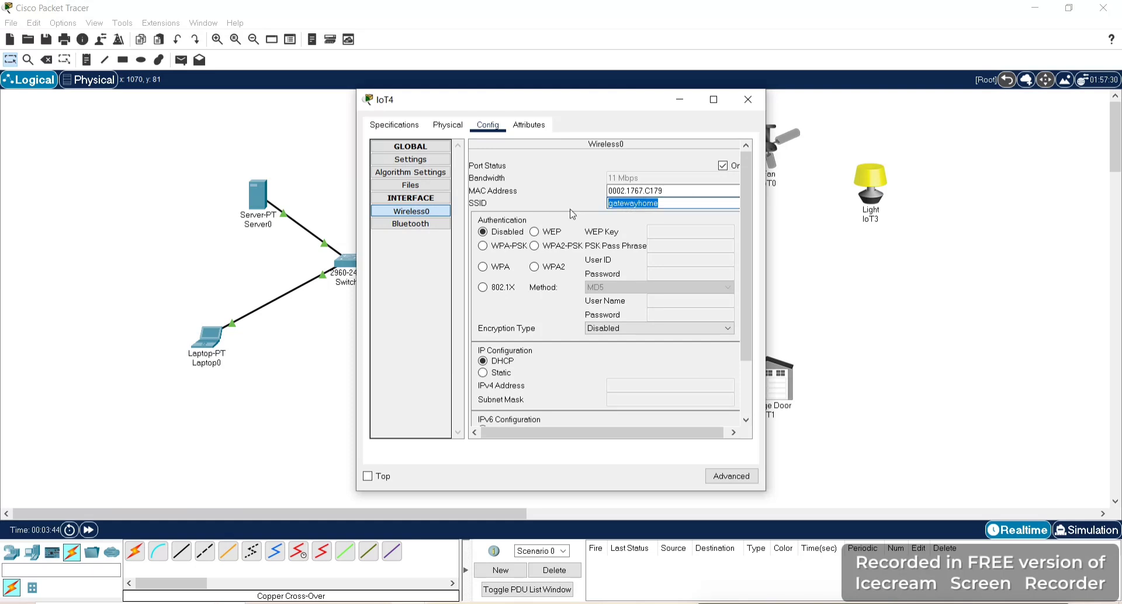
key(ctrl+v)
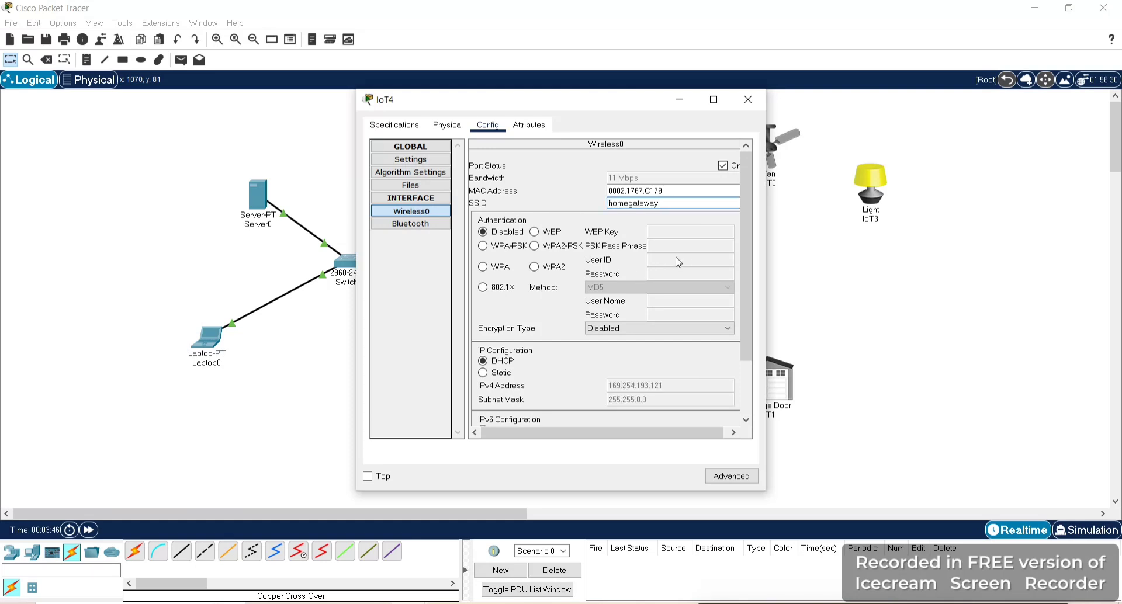
click(746, 420)
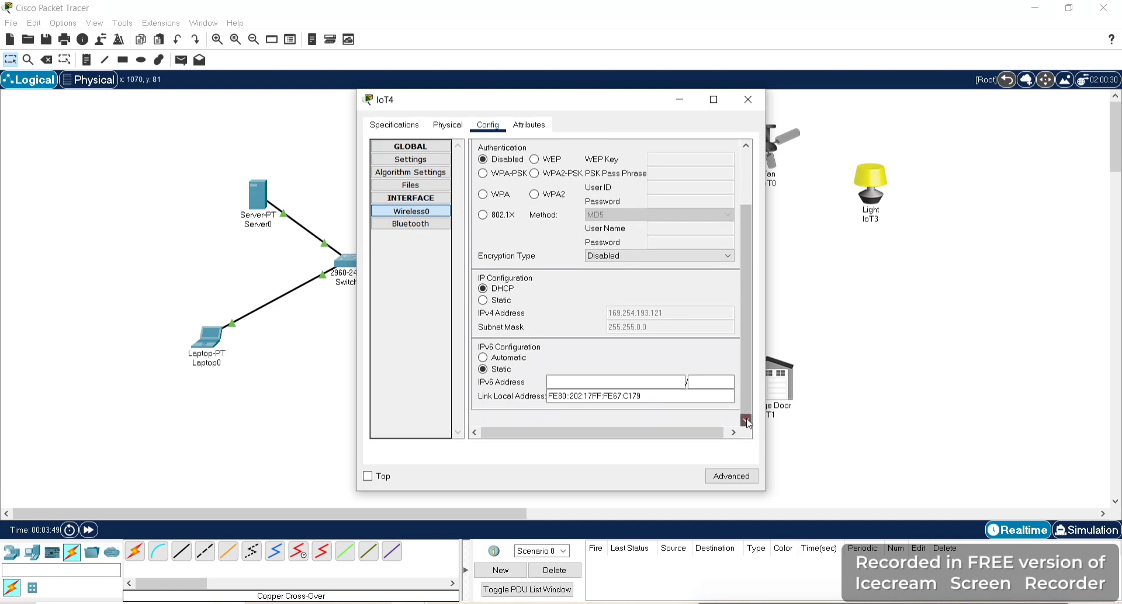
Step: Switch the home speaker's Wireless0 IP configuration to Static and back to DHCP to renew its address
click(482, 301)
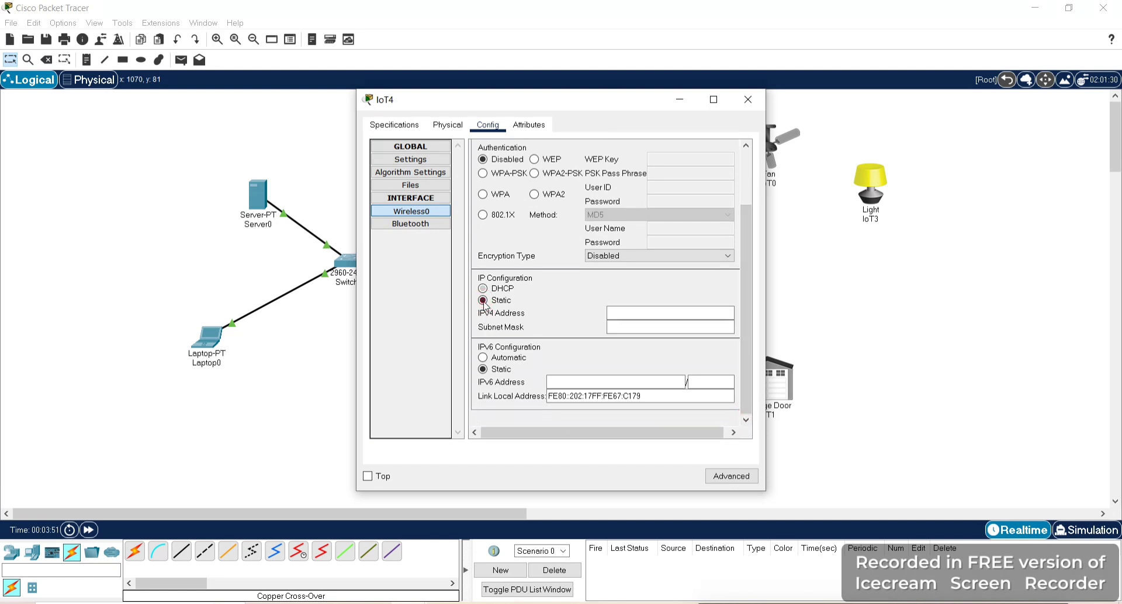
click(483, 289)
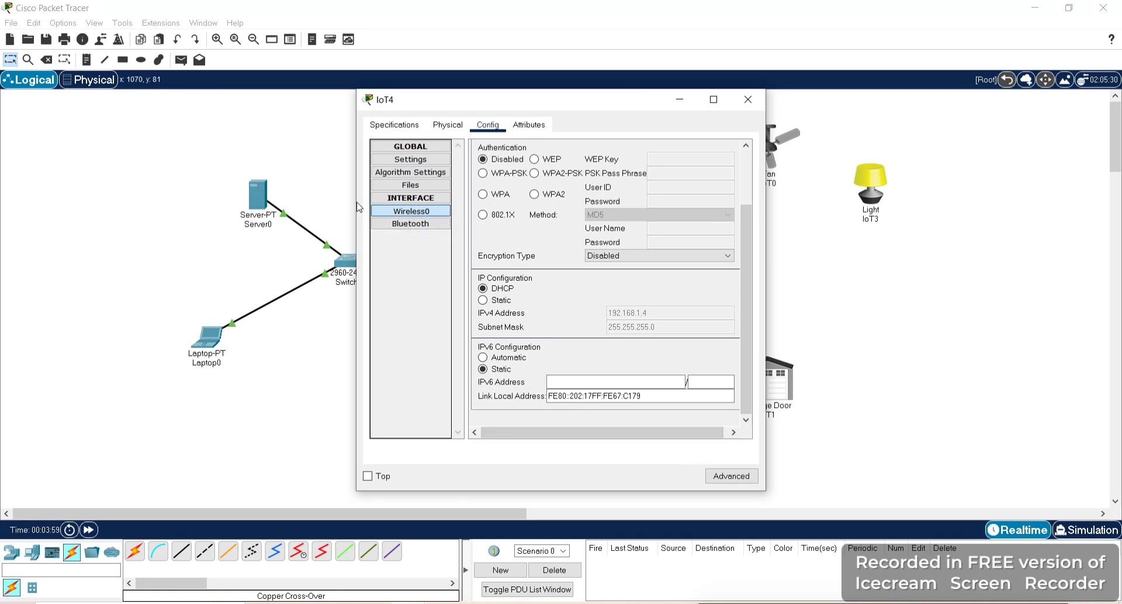
Step: Connect the home speaker to the remote IoT server at 192.168.1.1 with user name admin and the account password
click(413, 160)
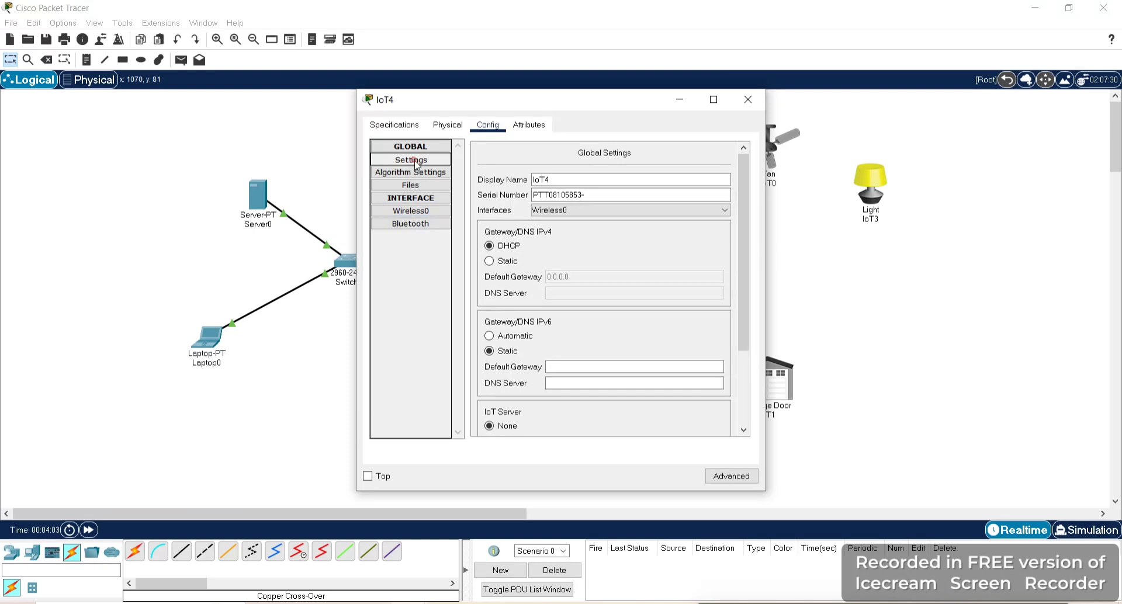
drag(739, 327, 759, 429)
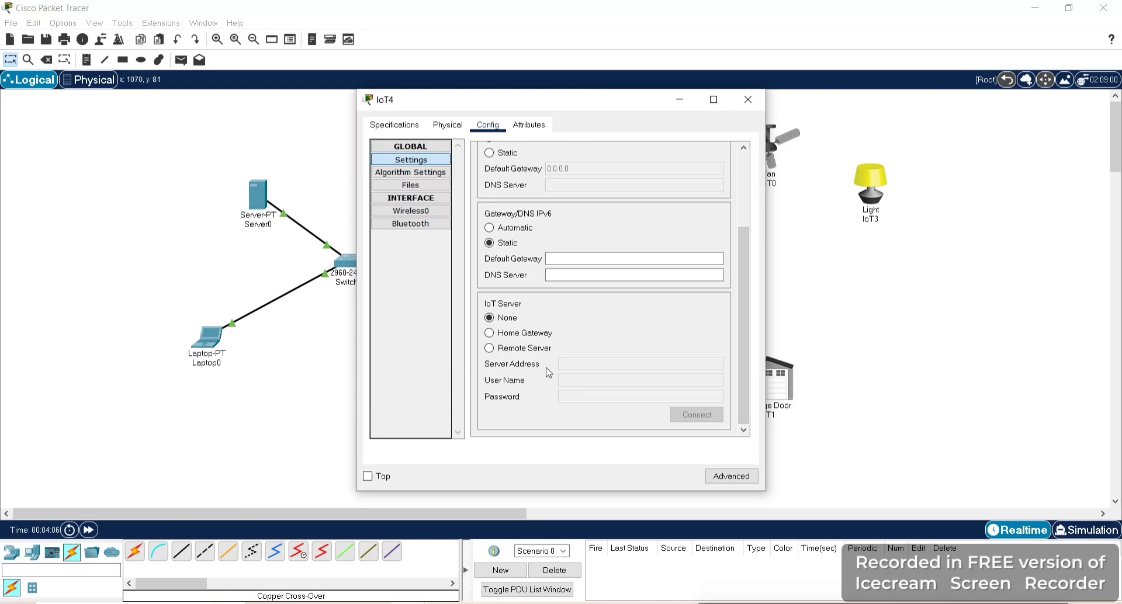
click(489, 349)
click(627, 364)
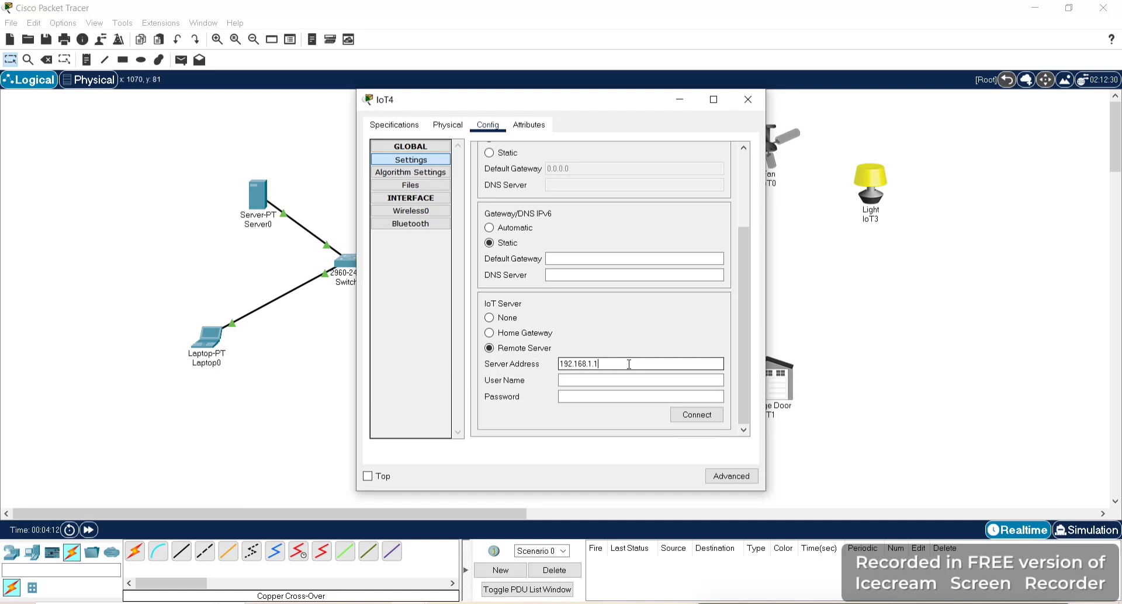
text(192.168.1.1)
click(620, 379)
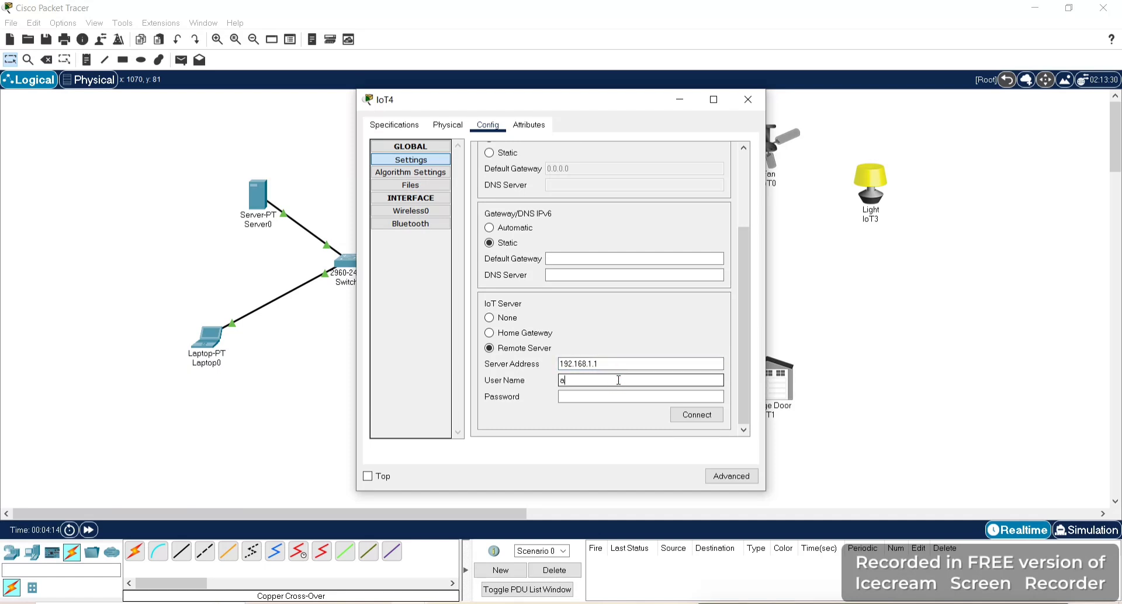
click(610, 396)
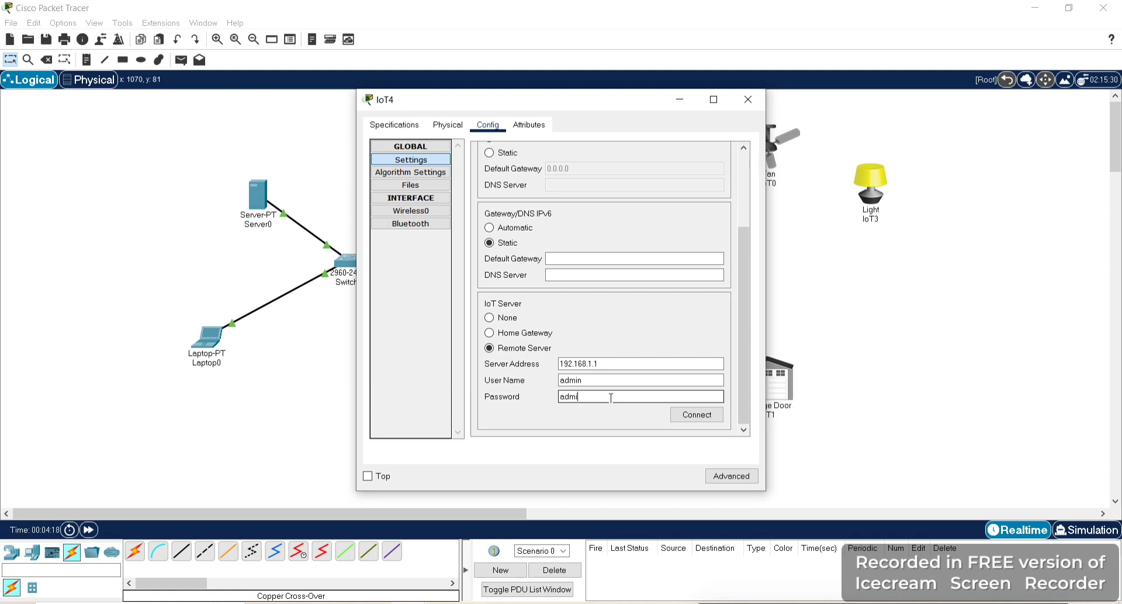
click(704, 416)
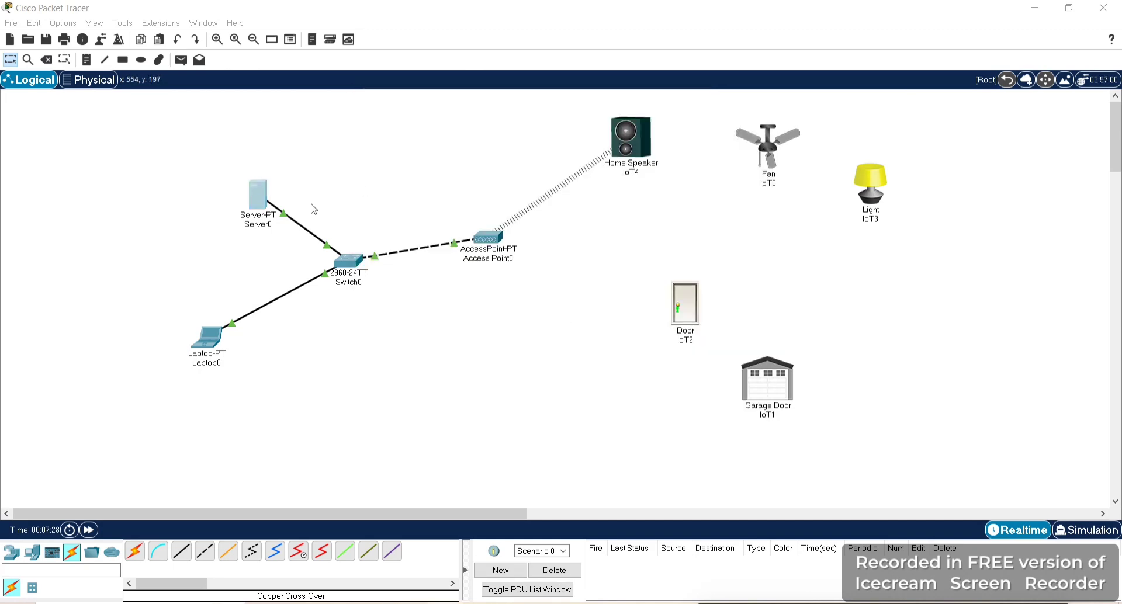
Step: Log in to the IoT Monitor on Server0 with server address 192.168.1.1 and check the registered devices
click(257, 195)
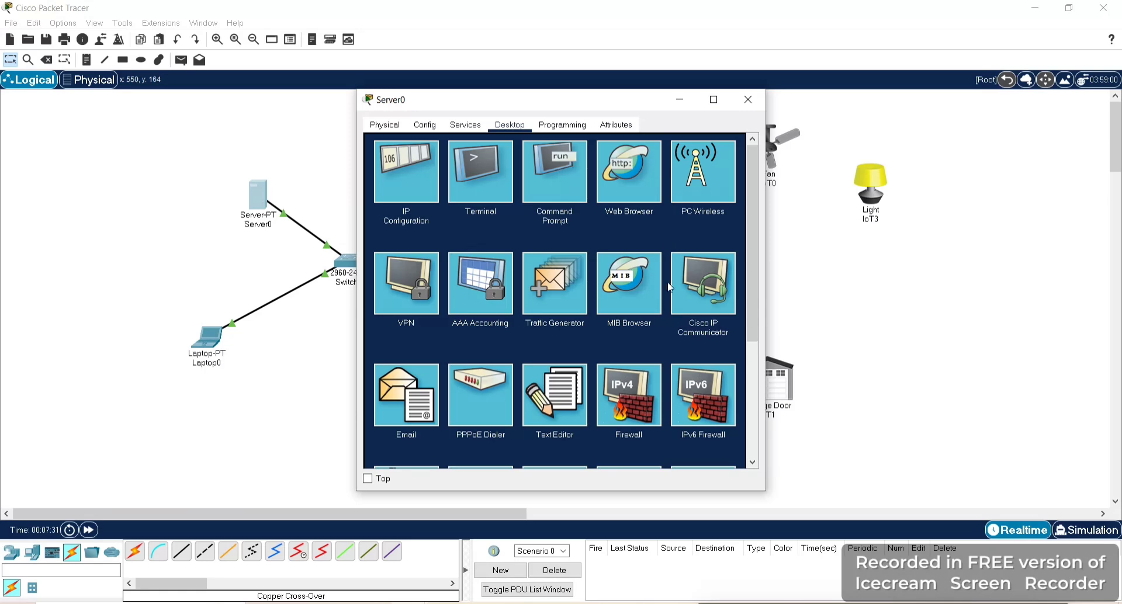
click(752, 462)
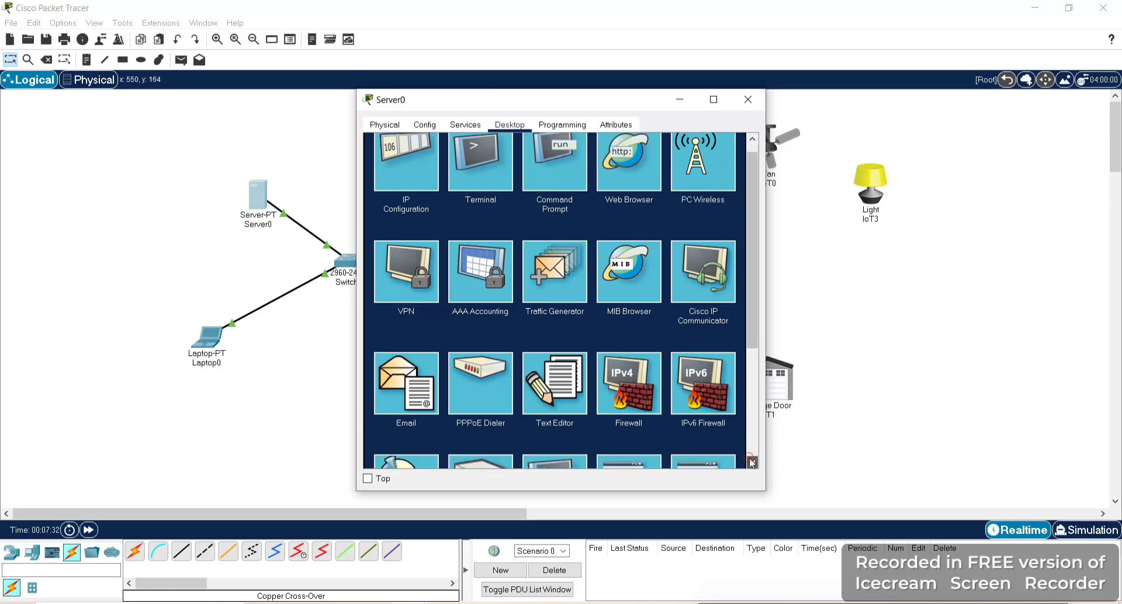
click(752, 462)
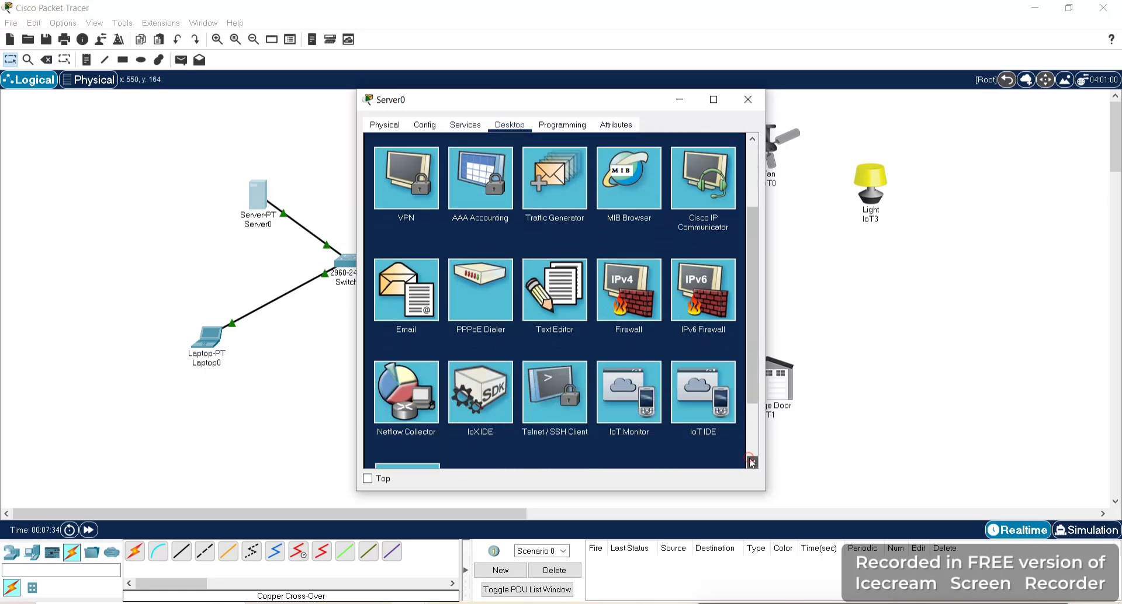
click(623, 413)
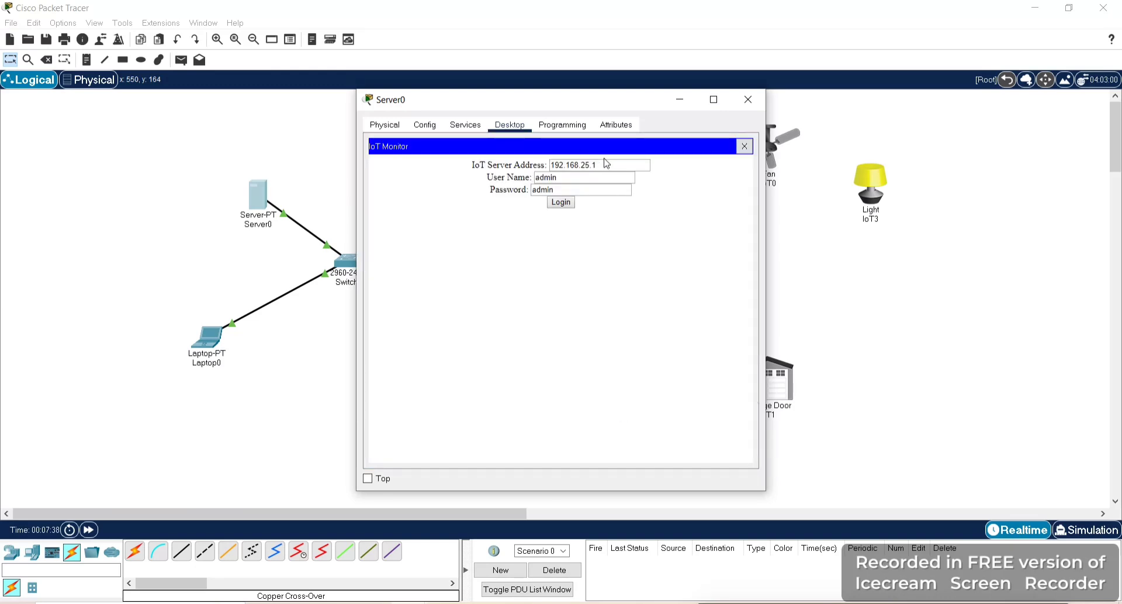
click(606, 163)
key(BackSpace)
key(BackSpace)
key(BackSpace)
key(BackSpace)
key(BackSpace)
key(BackSpace)
key(BackSpace)
key(BackSpace)
key(BackSpace)
key(BackSpace)
key(BackSpace)
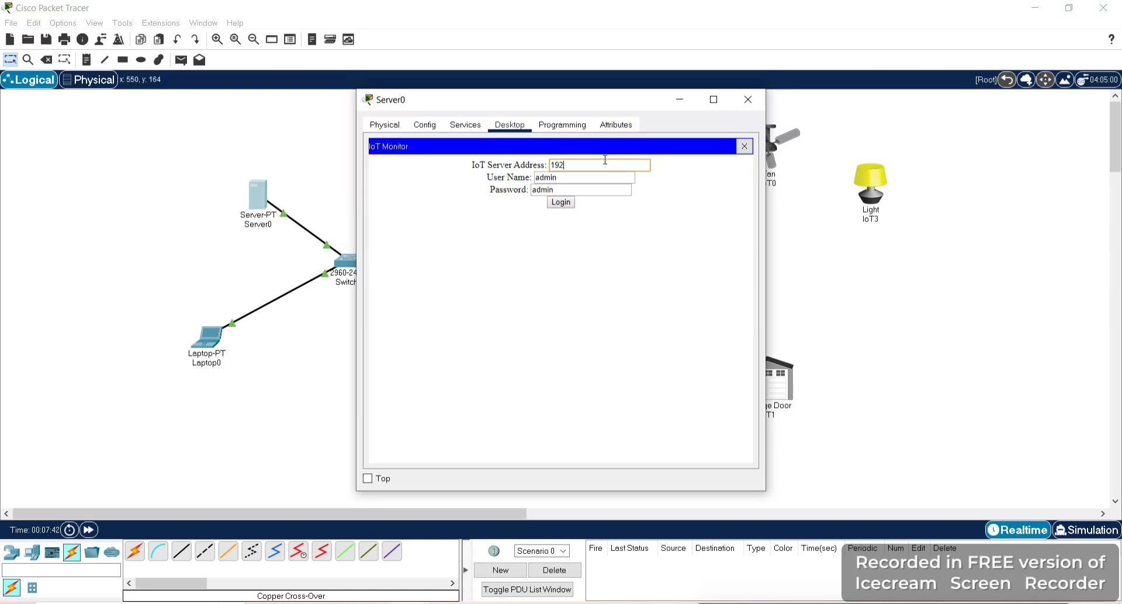
text(192.168.1.1)
click(562, 203)
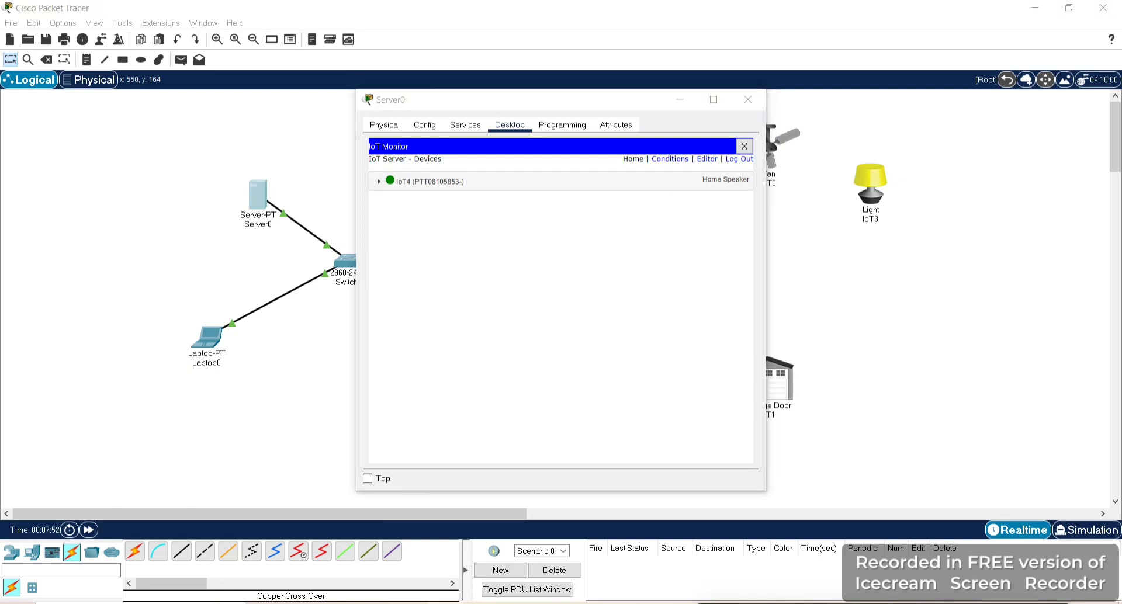
click(748, 99)
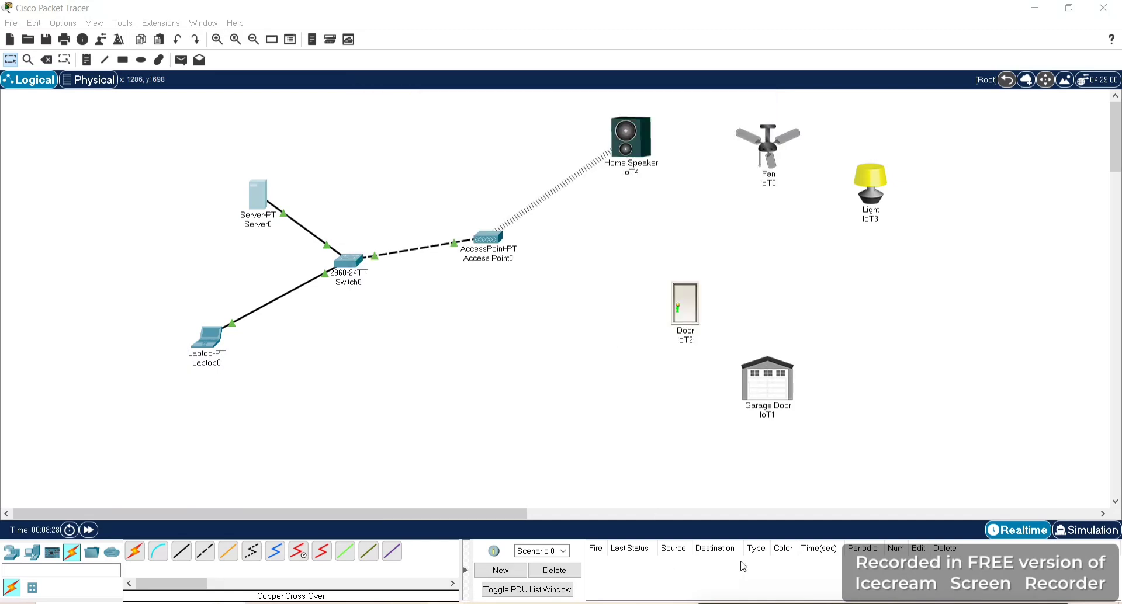
Step: Set the SSID of the fan's Wireless0 interface to homegateway
click(773, 146)
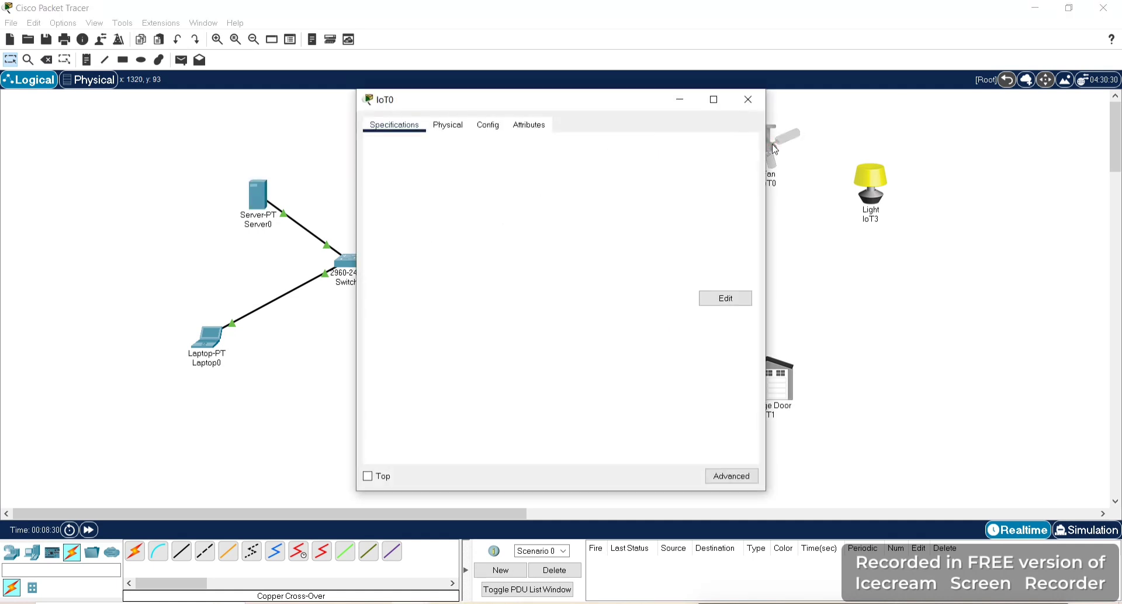
click(489, 126)
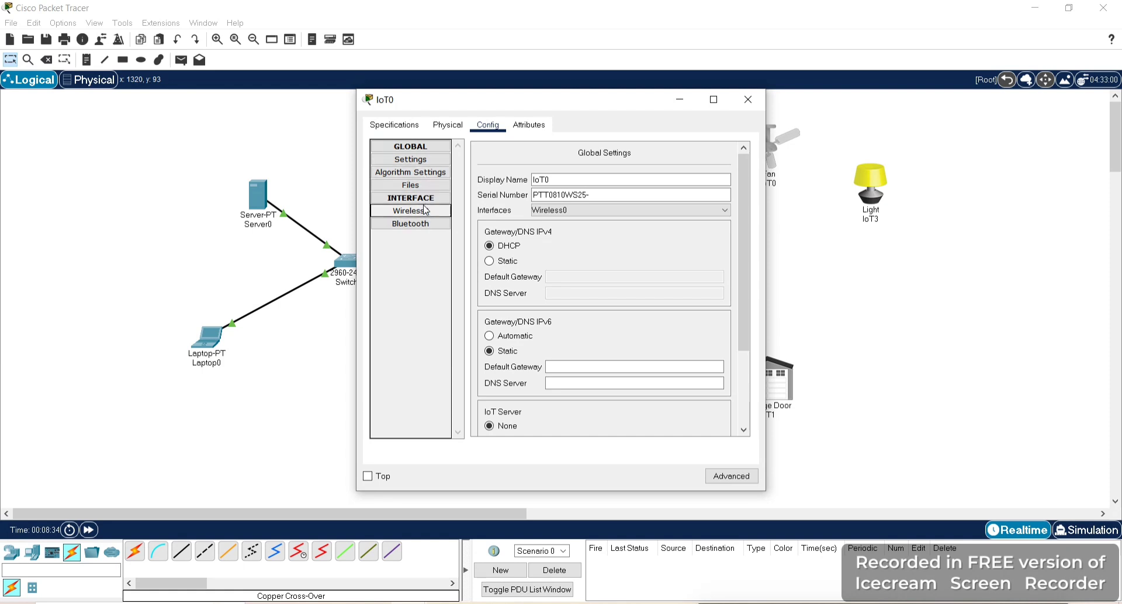
click(423, 212)
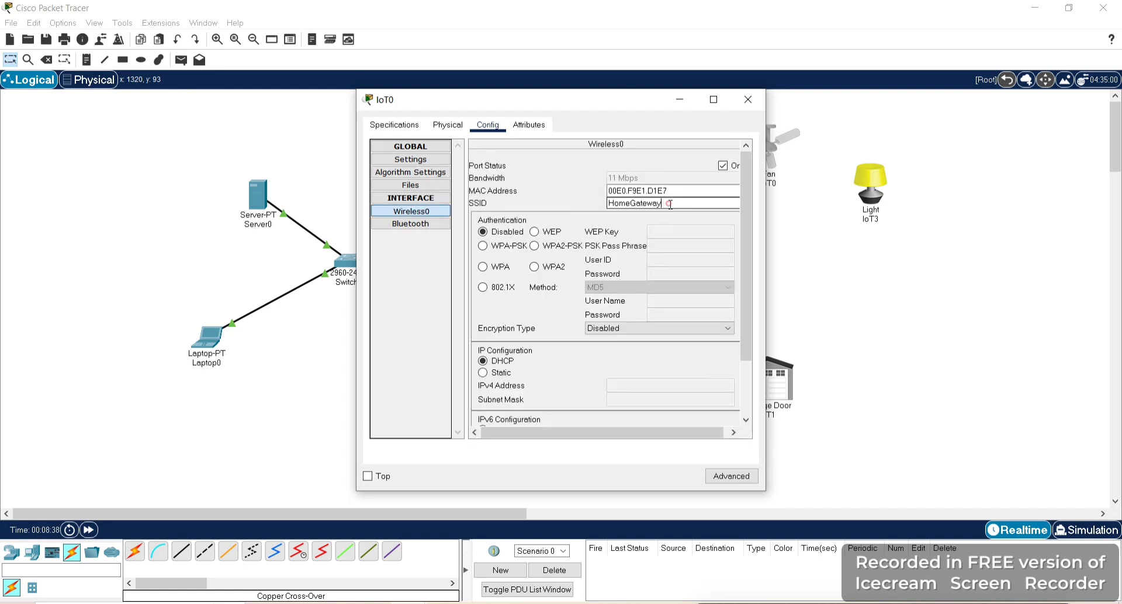
drag(670, 205, 585, 213)
text(homegateway)
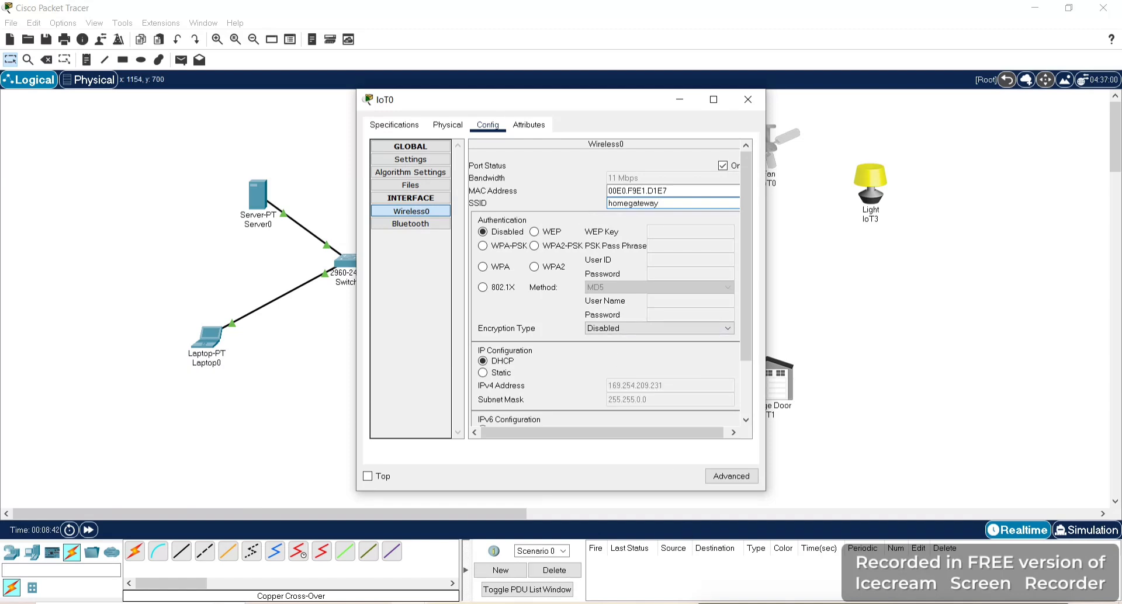
scroll(604, 280, down, 2)
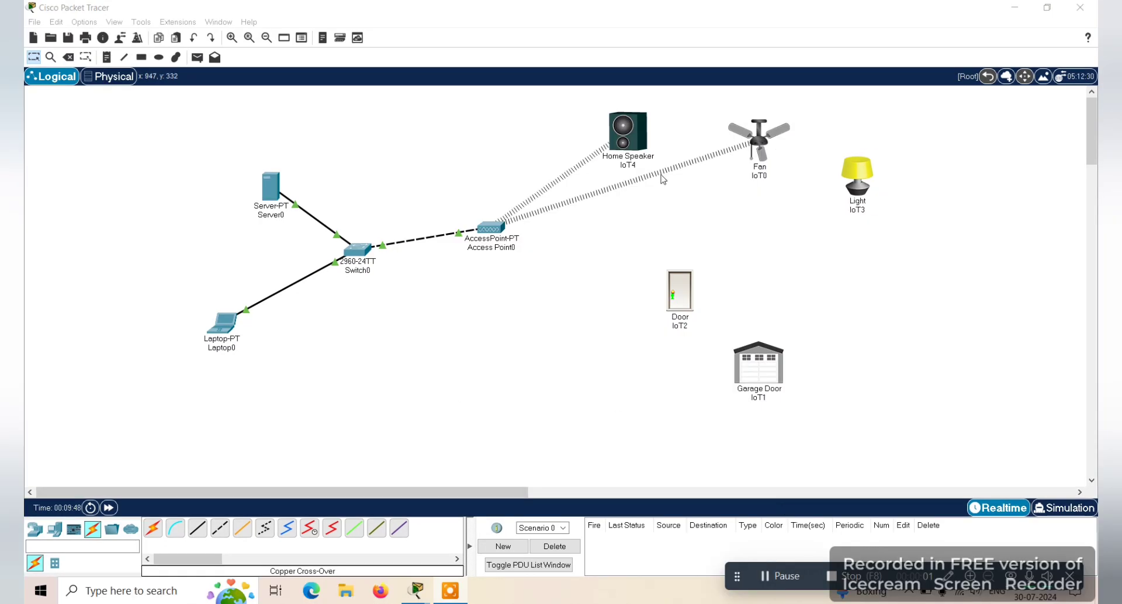
Step: Connect the fan to the remote IoT server at 192.168.1.1 with user name admin and the account password
click(760, 142)
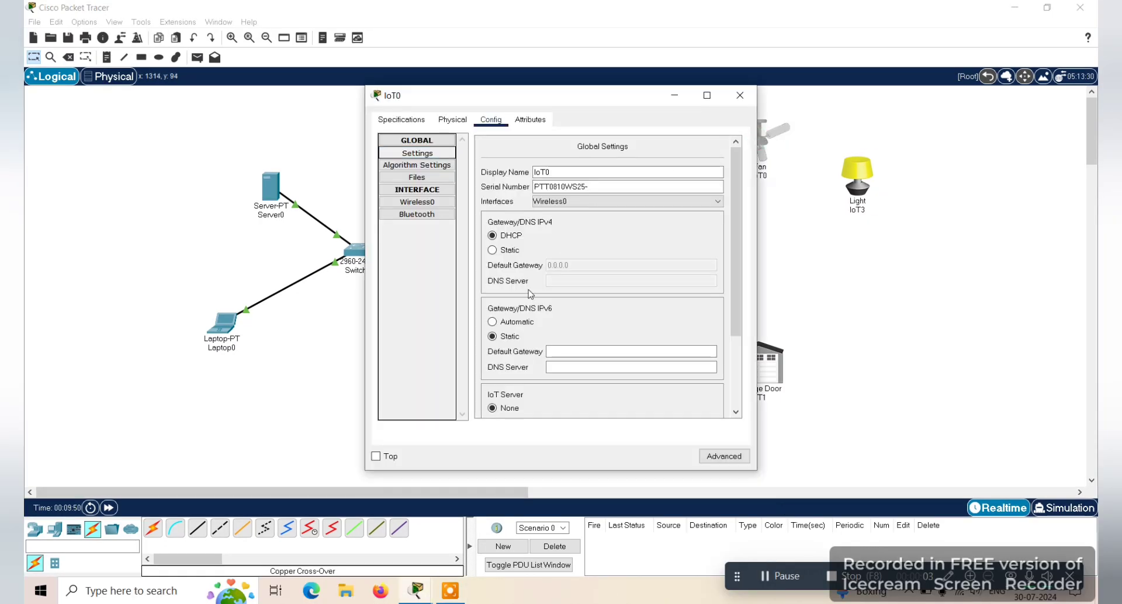
scroll(735, 413, down, 5)
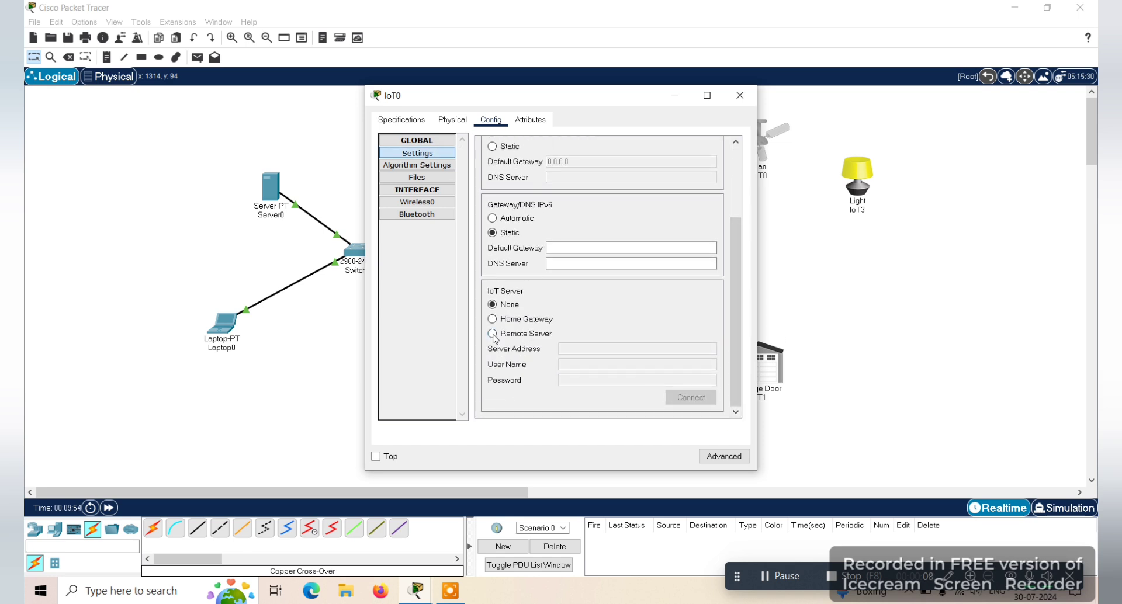
click(492, 334)
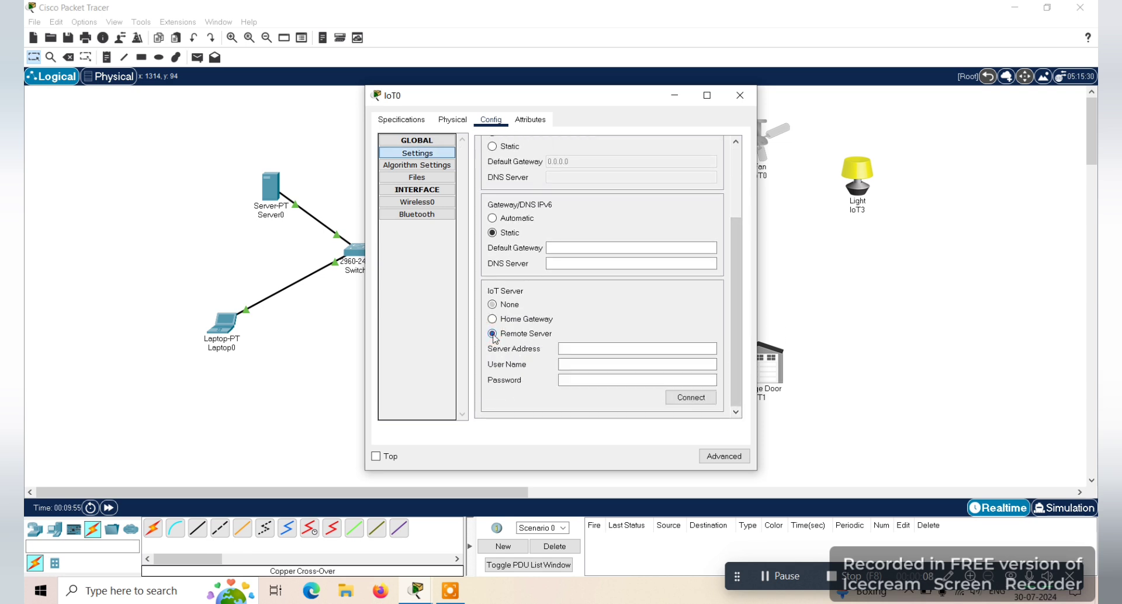
click(602, 348)
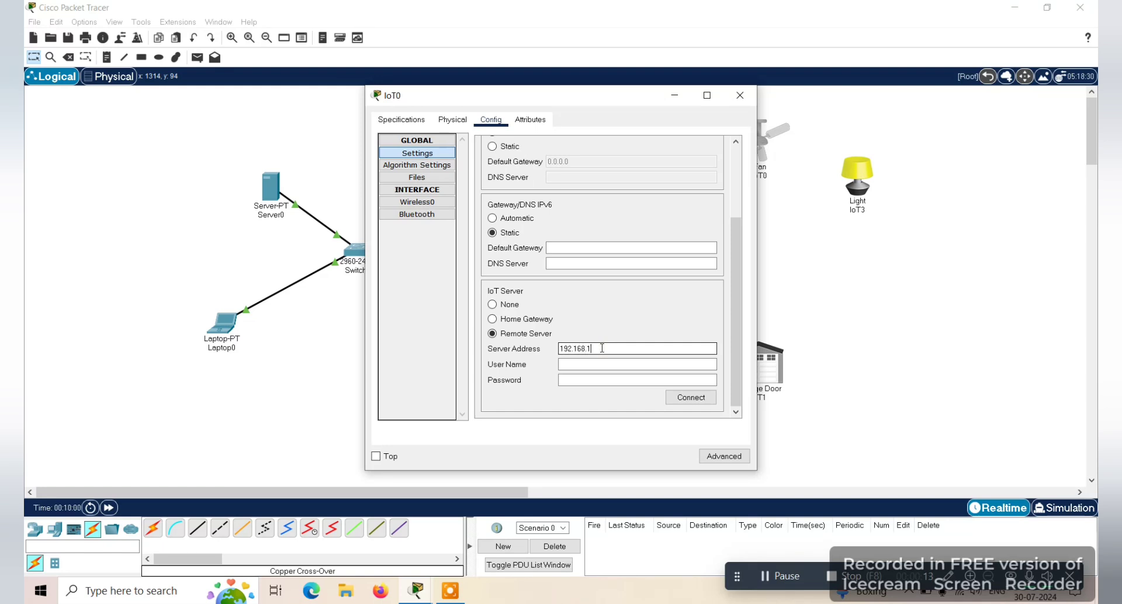
click(586, 365)
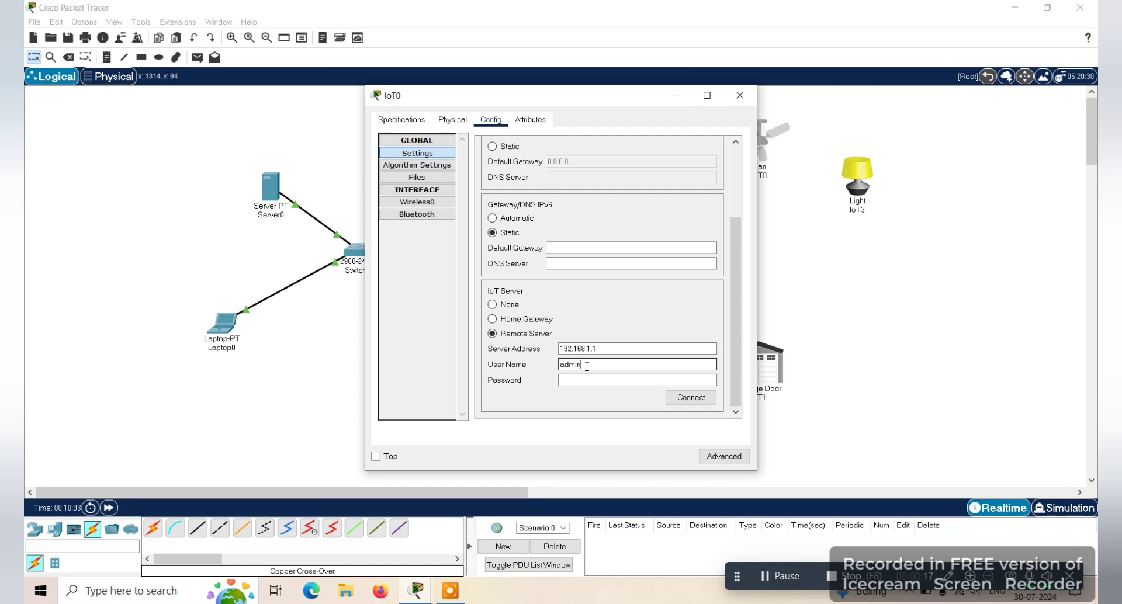
click(586, 378)
text(admin)
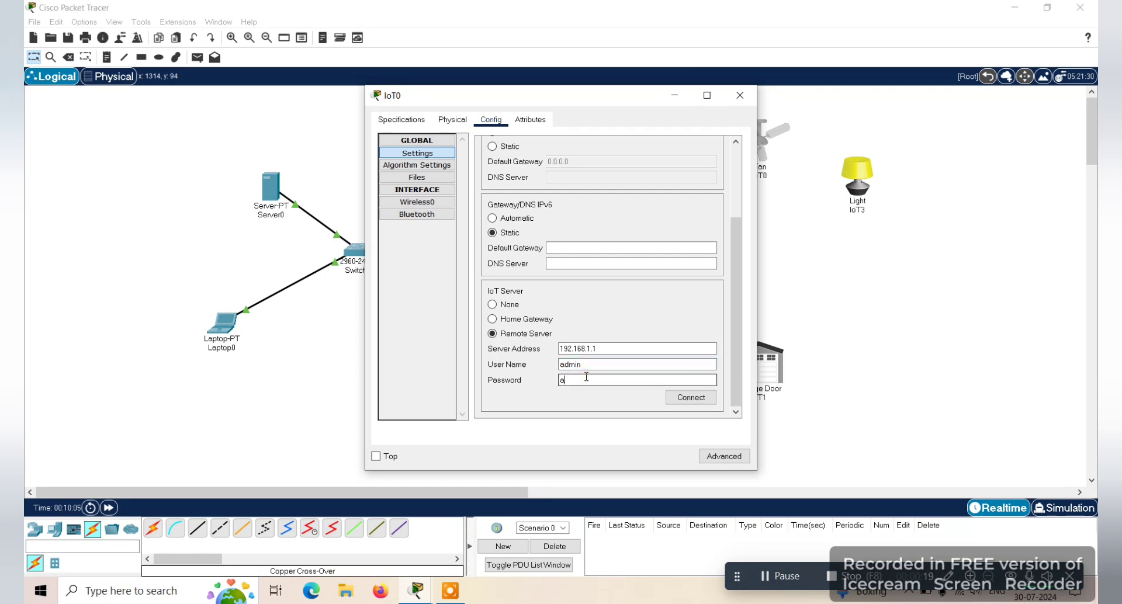
click(689, 400)
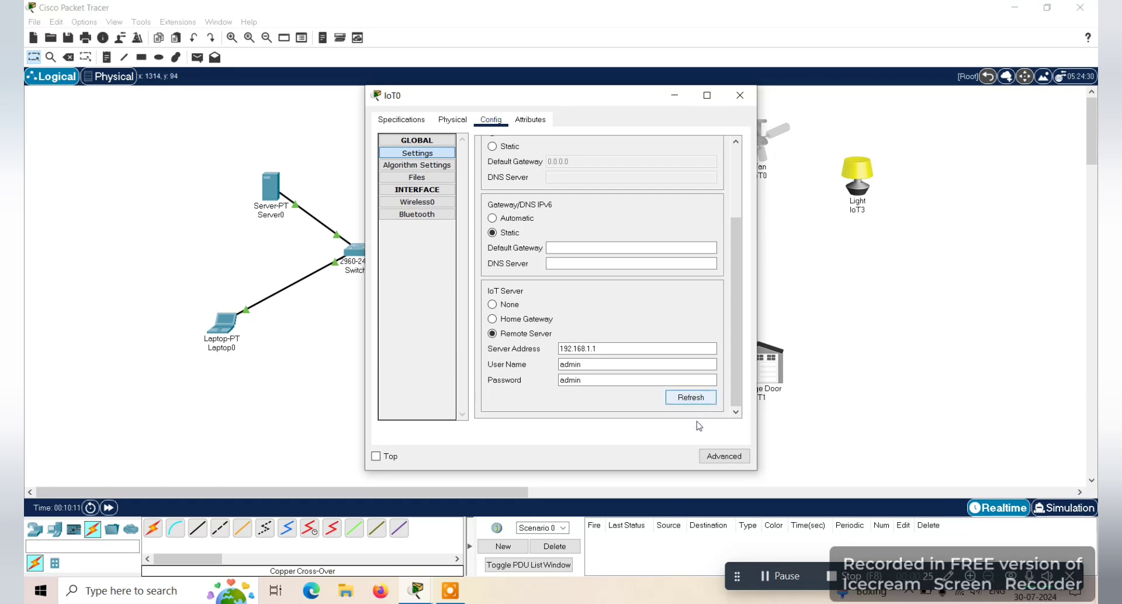
click(740, 96)
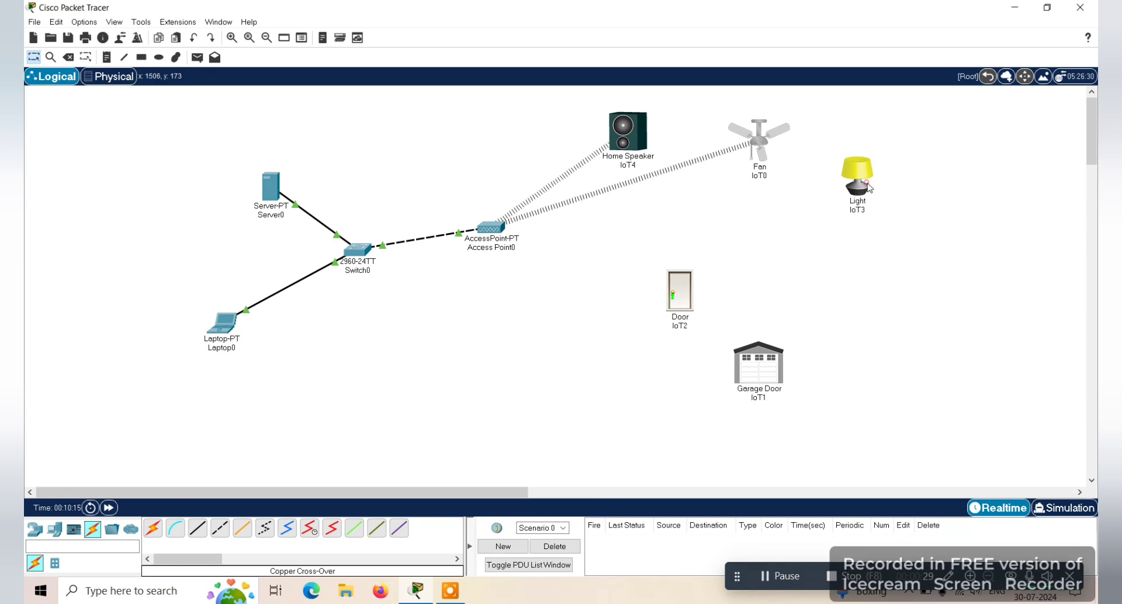
Step: Set the SSID of the light's Wireless0 interface to homegateway
click(869, 188)
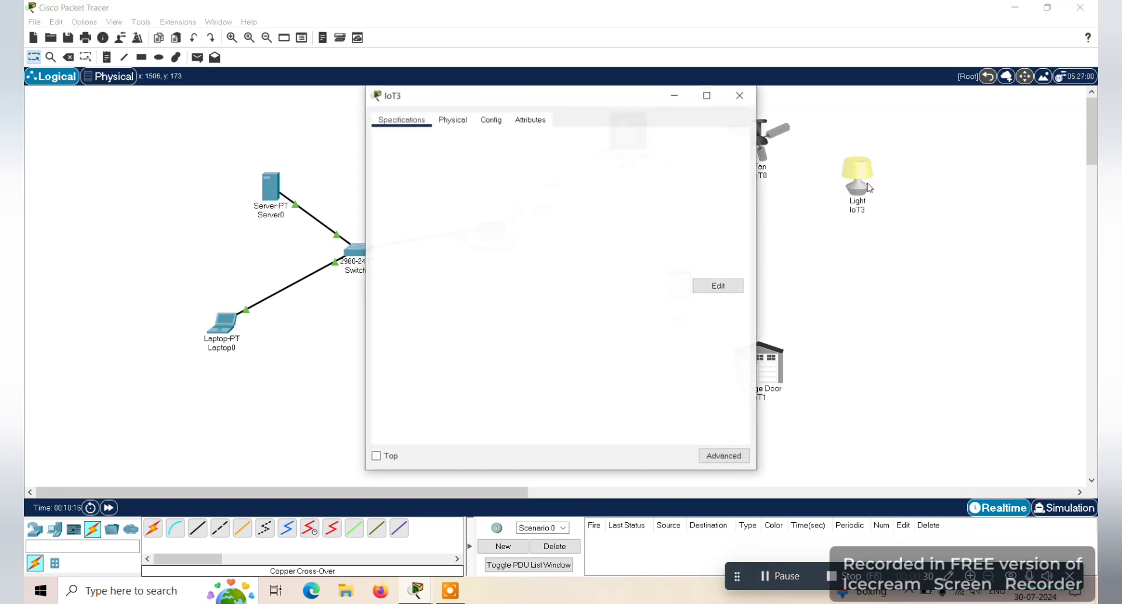
click(488, 121)
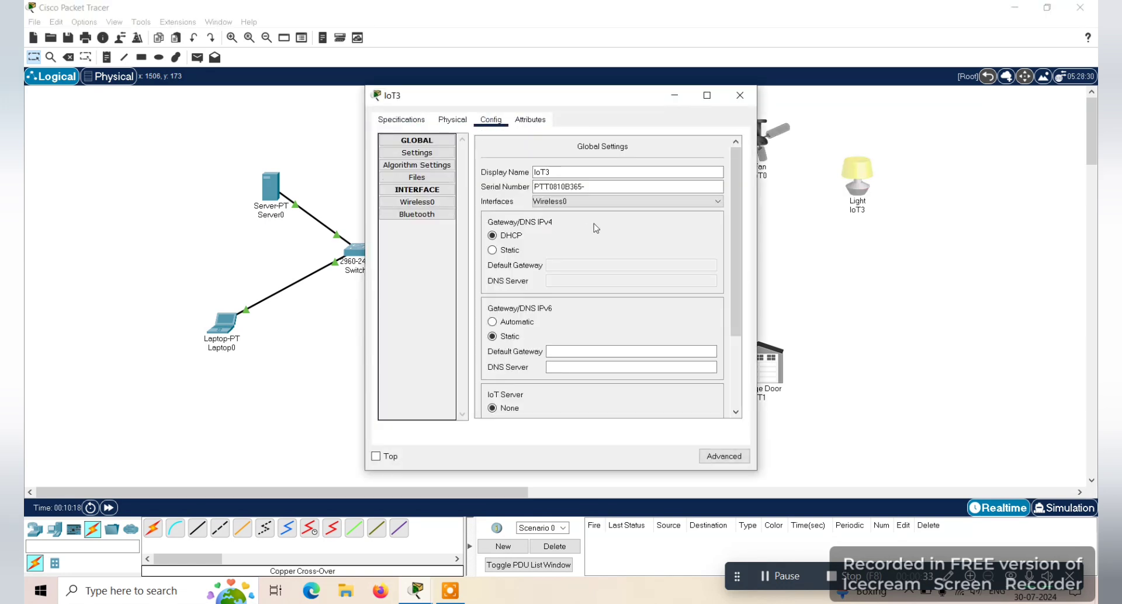
click(435, 203)
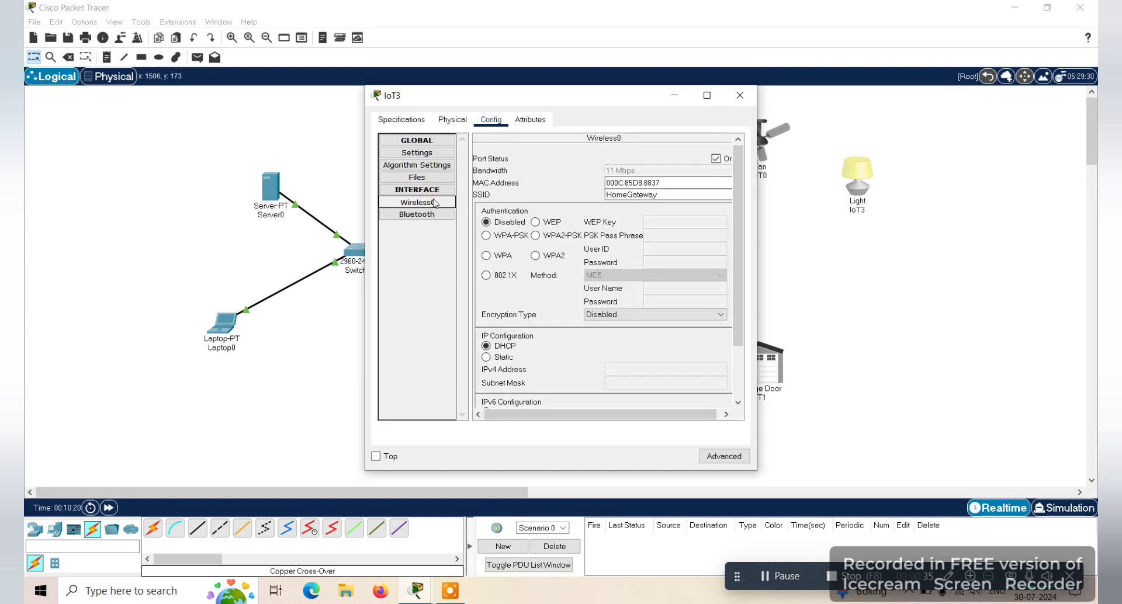
drag(665, 194, 602, 196)
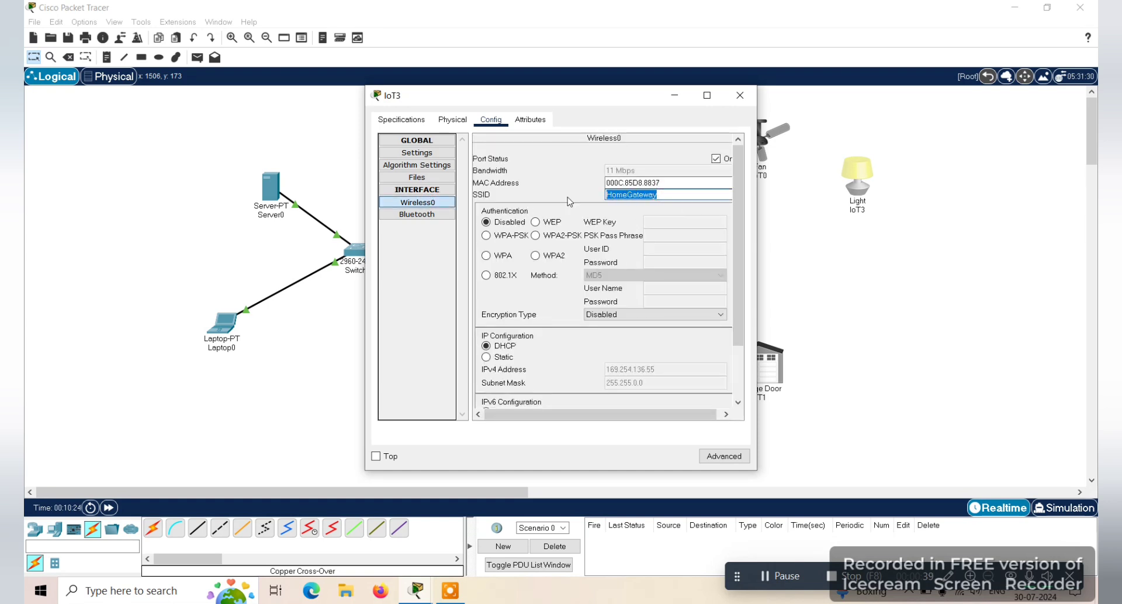
text(homegateway)
Step: Switch the light's Wireless0 IP configuration to Static and back to DHCP to request a new address
click(486, 357)
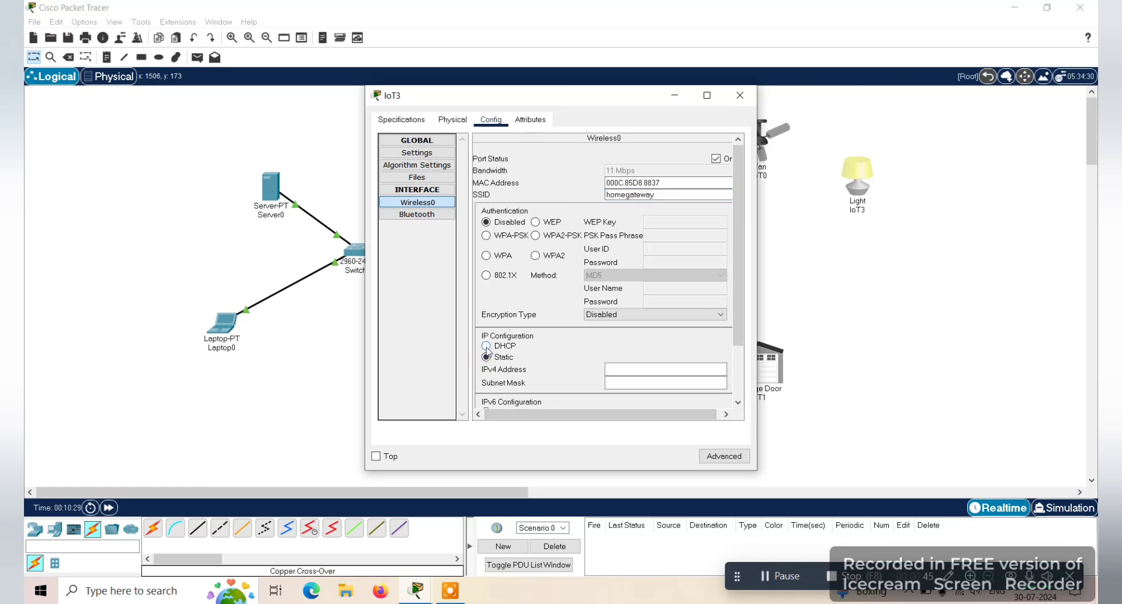
click(486, 347)
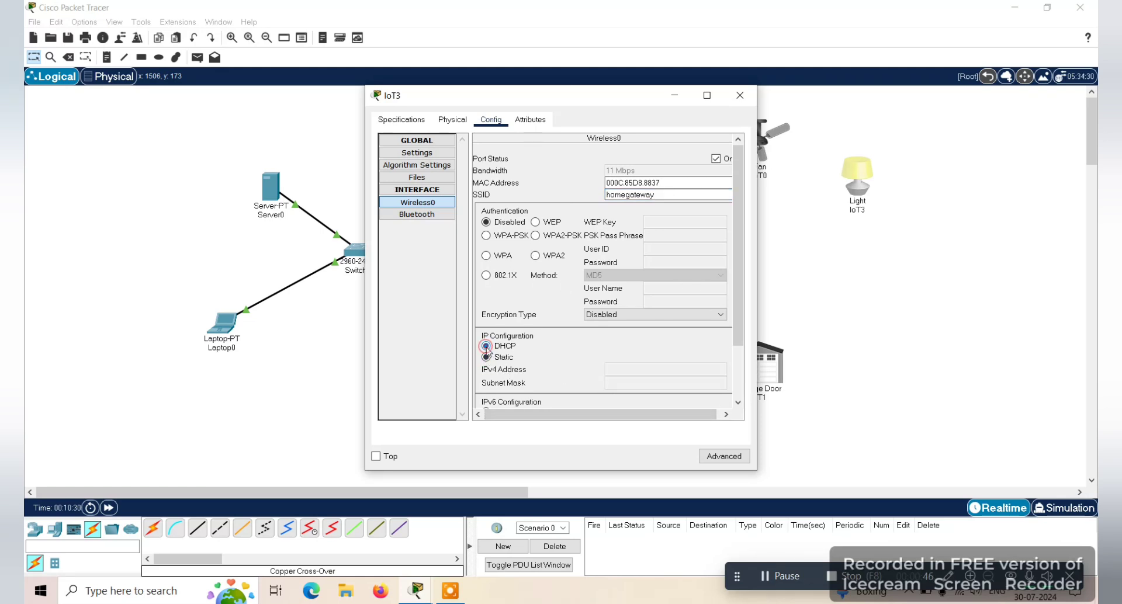
click(738, 403)
click(739, 403)
click(739, 403)
click(738, 403)
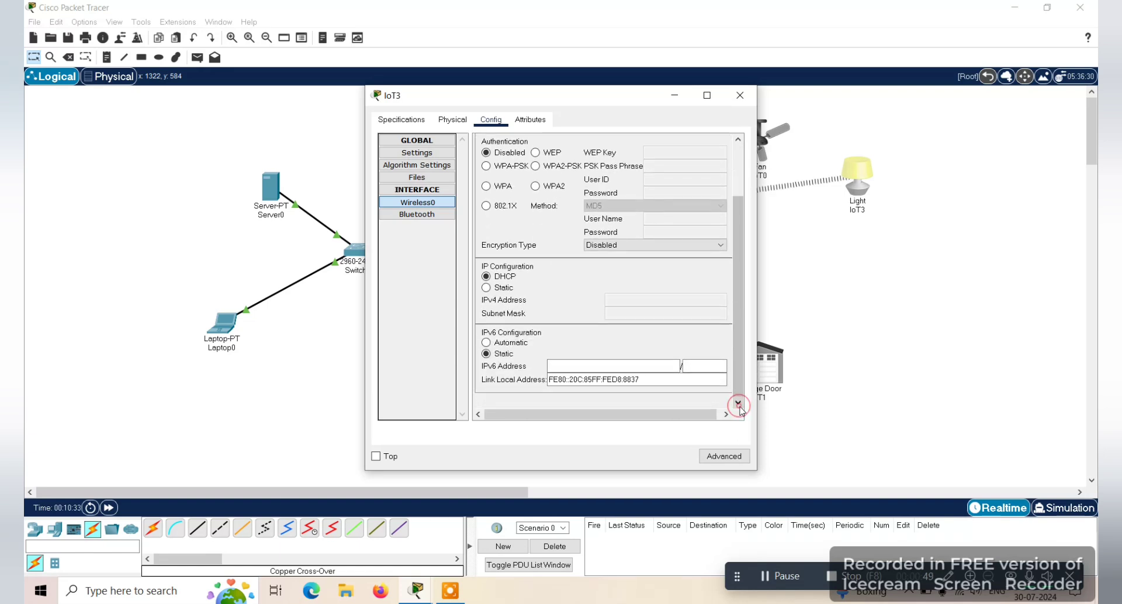
Step: Toggle the light's Wireless0 IP configuration to Static and DHCP once more to renew its address
click(738, 404)
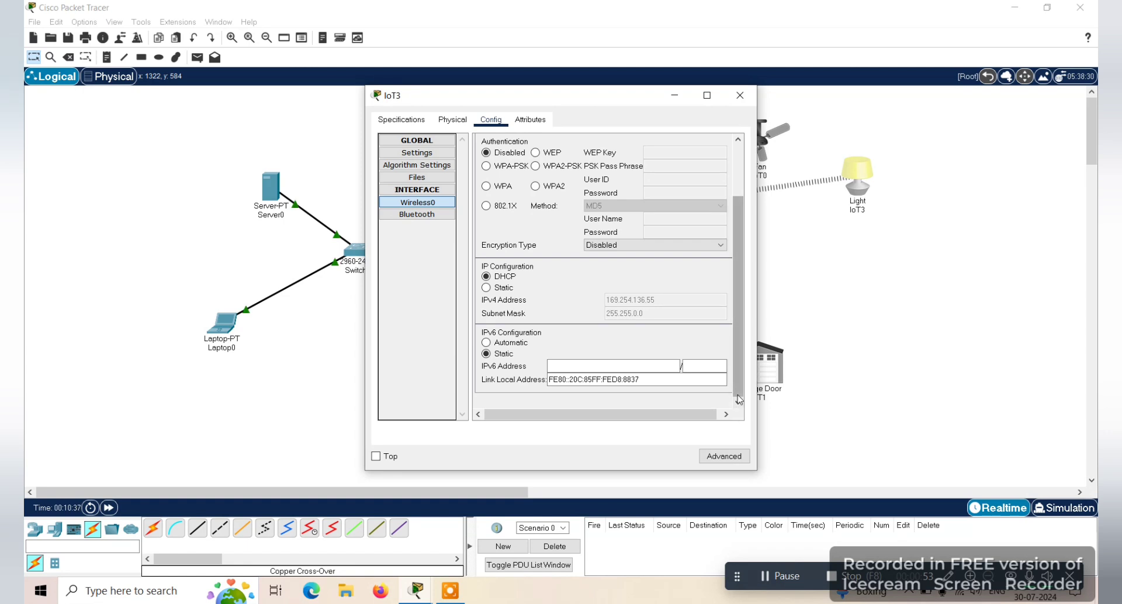
click(739, 402)
drag(737, 313, 748, 369)
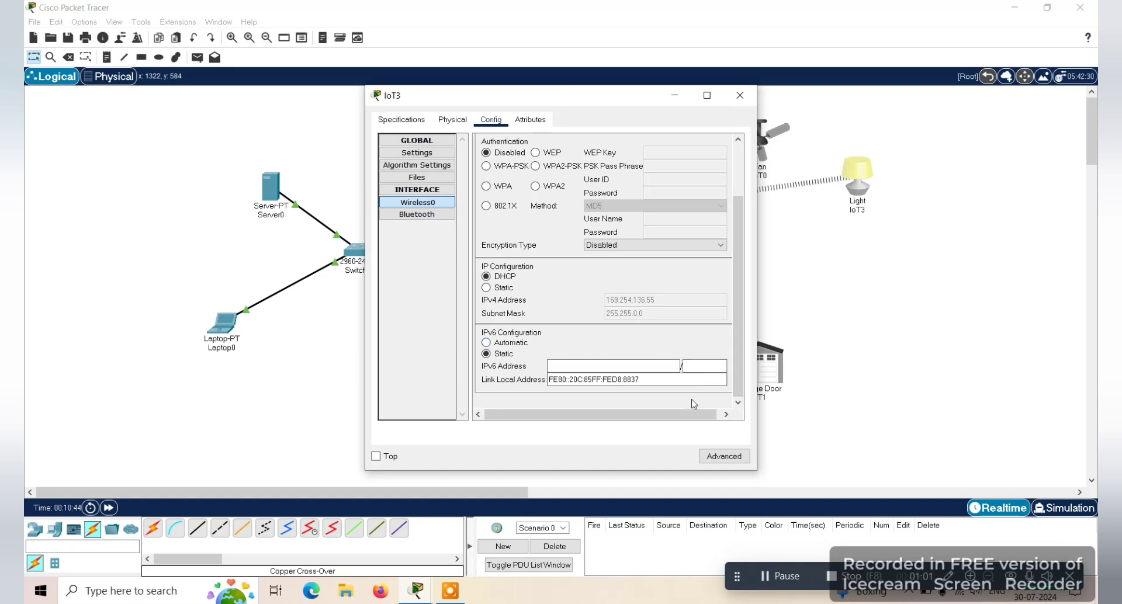
click(737, 372)
mouse_move(734, 346)
mouse_down()
mouse_move(730, 295)
mouse_move(732, 351)
mouse_up()
click(486, 287)
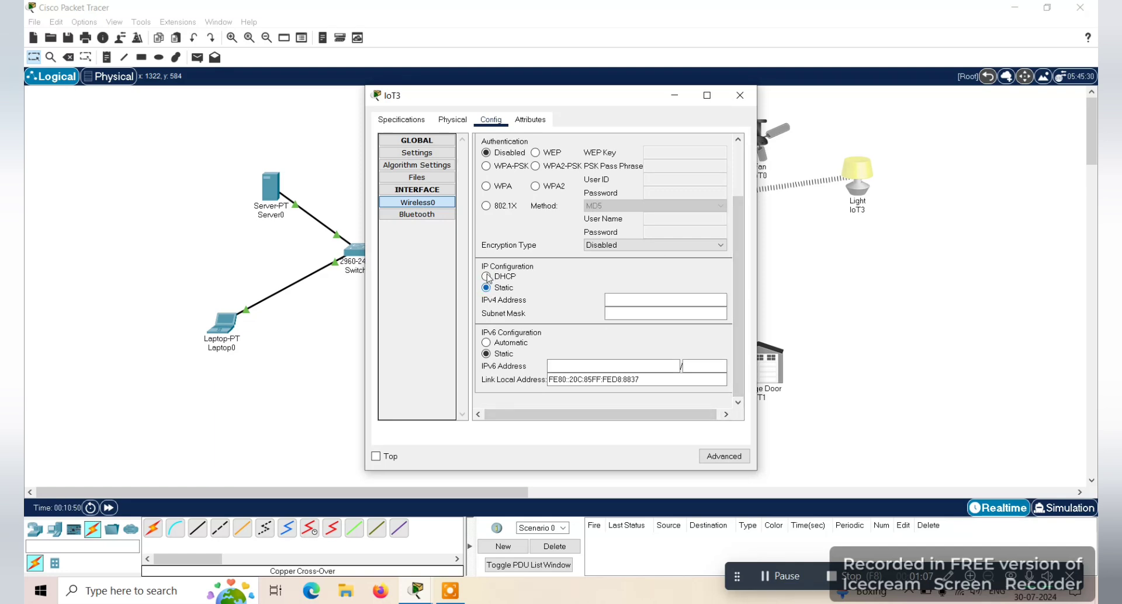
click(487, 276)
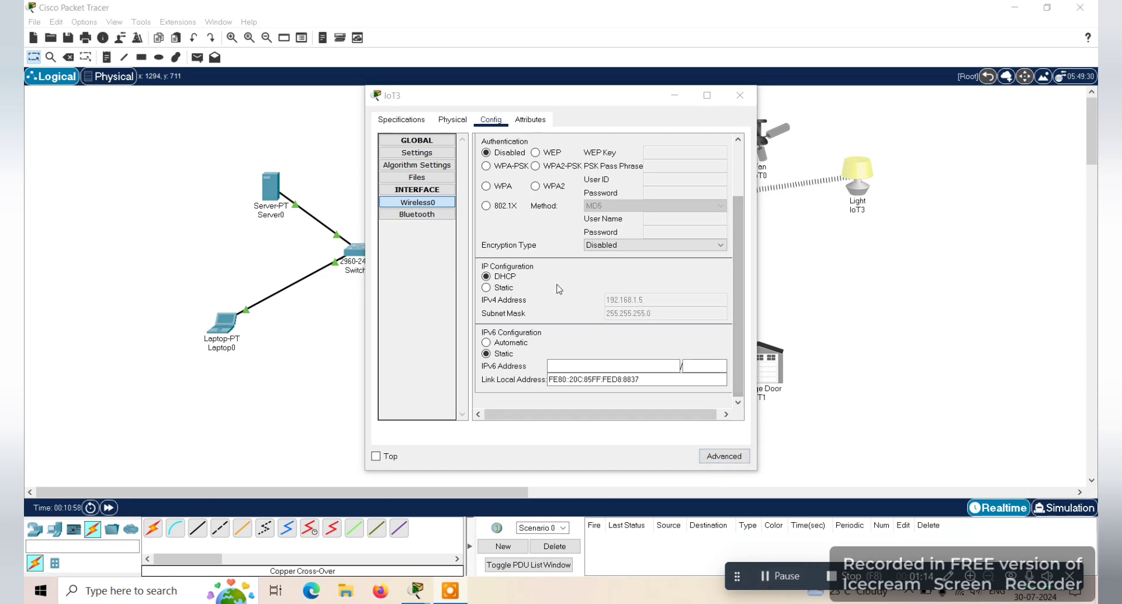
Step: Connect the light to the remote IoT server at 192.168.1.1 with user name admin and the account password
click(433, 153)
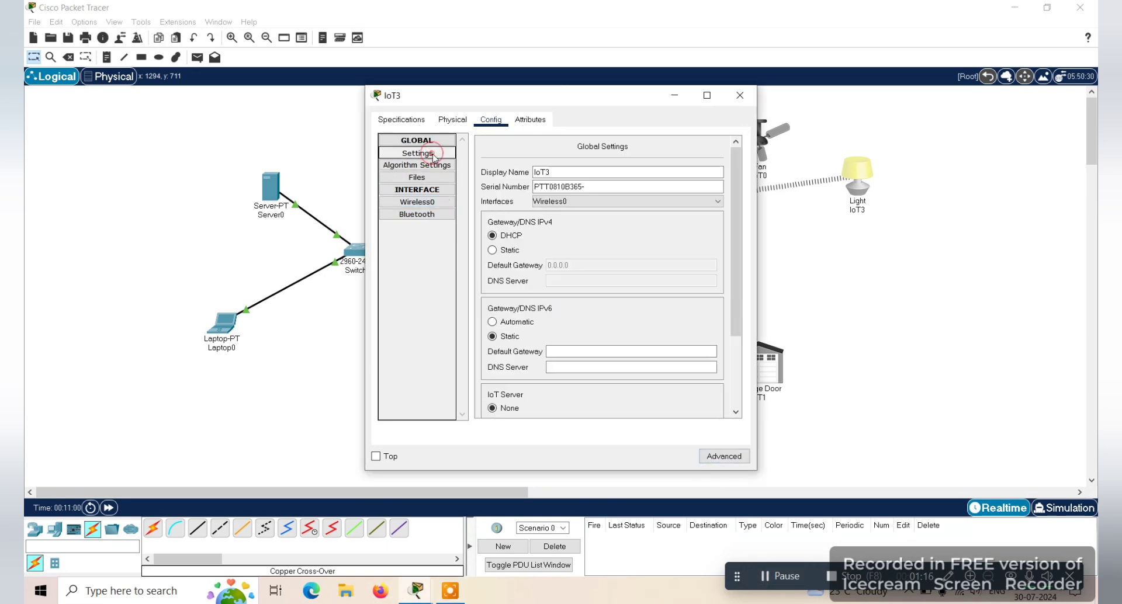
click(735, 412)
click(735, 411)
click(735, 412)
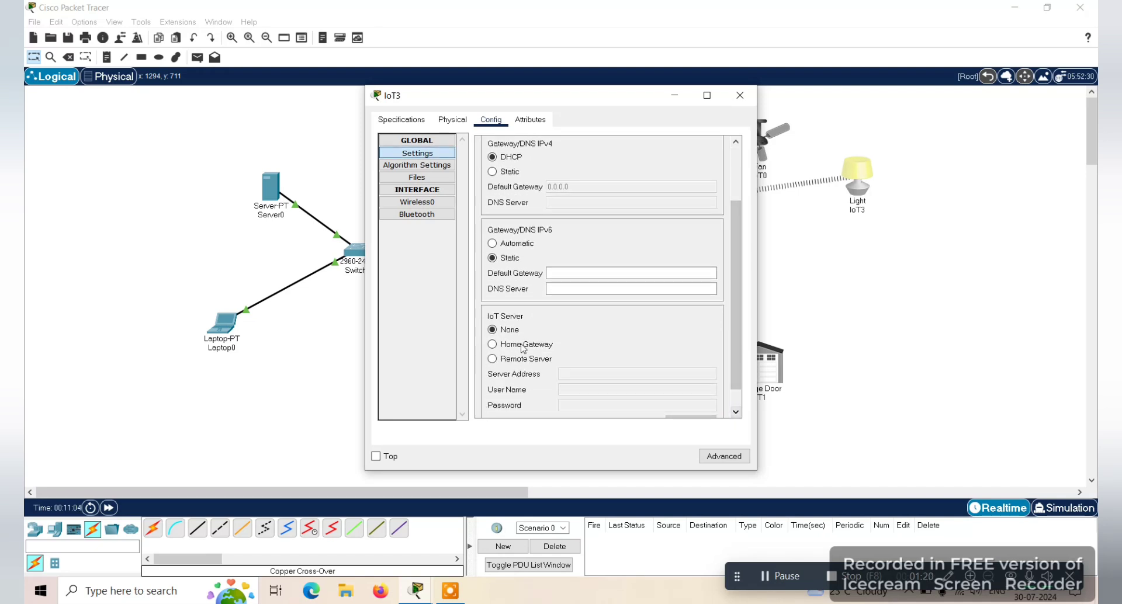
click(491, 359)
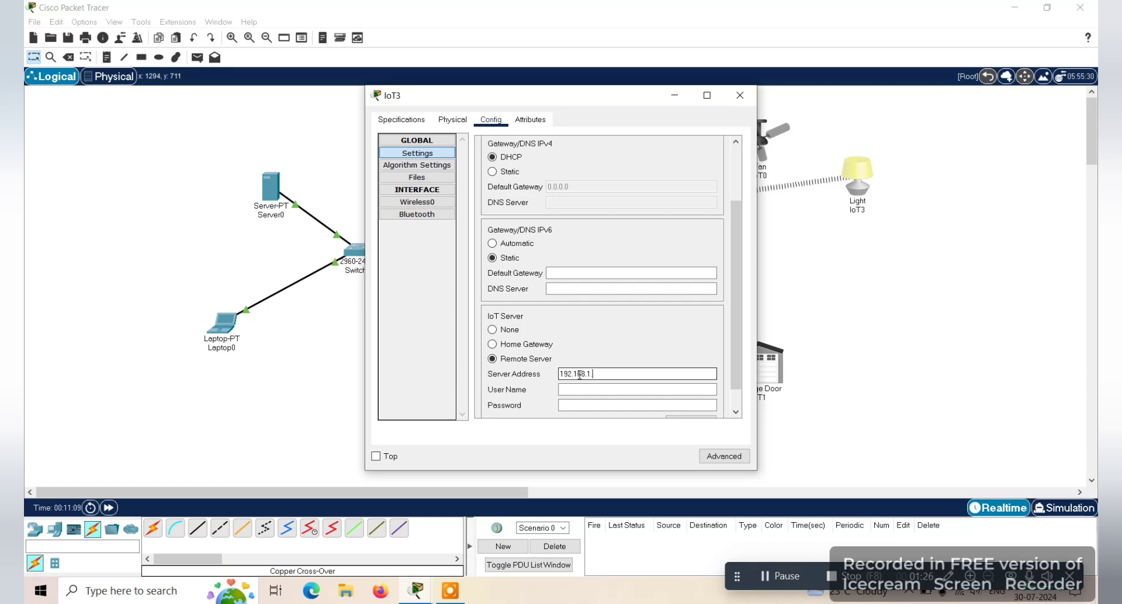
click(579, 374)
text(192.168.1.1)
click(581, 388)
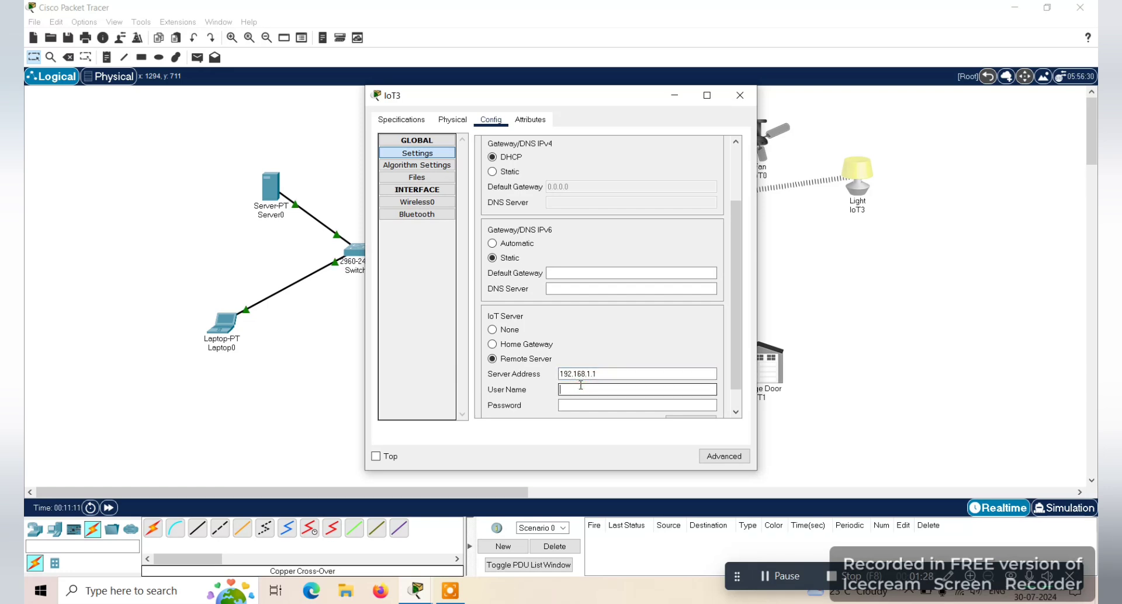
text(admin)
click(582, 405)
text(ad)
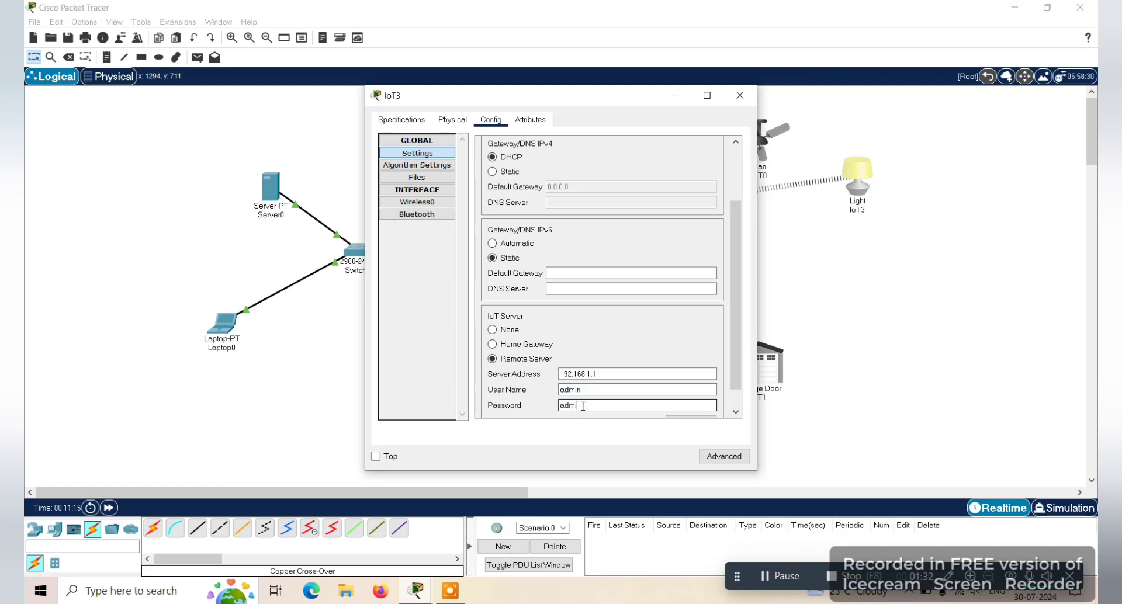
click(736, 412)
click(736, 413)
click(706, 399)
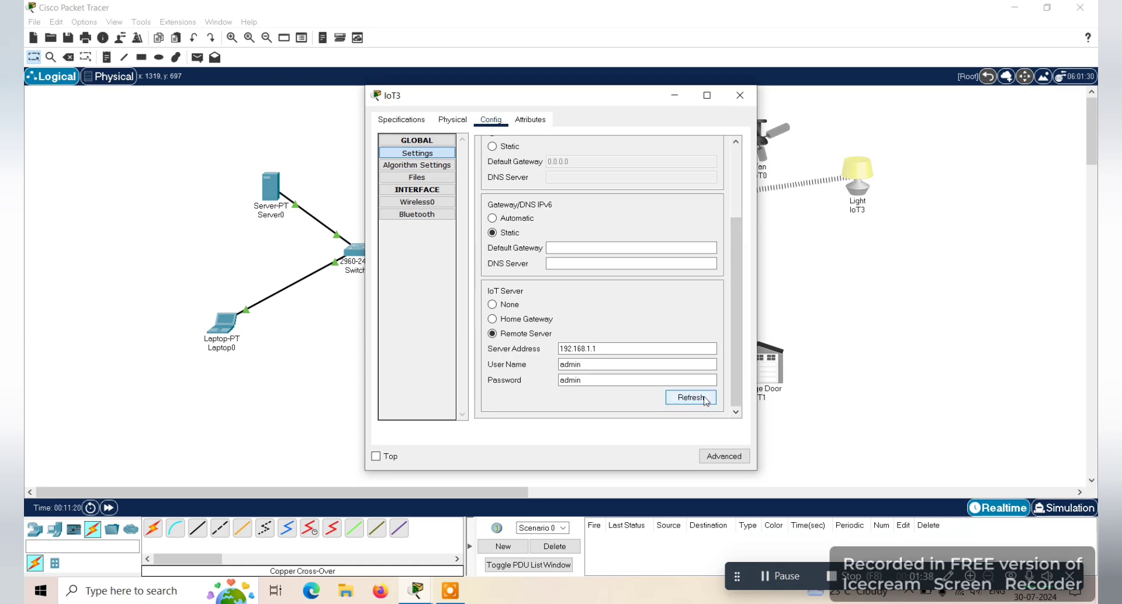
click(740, 97)
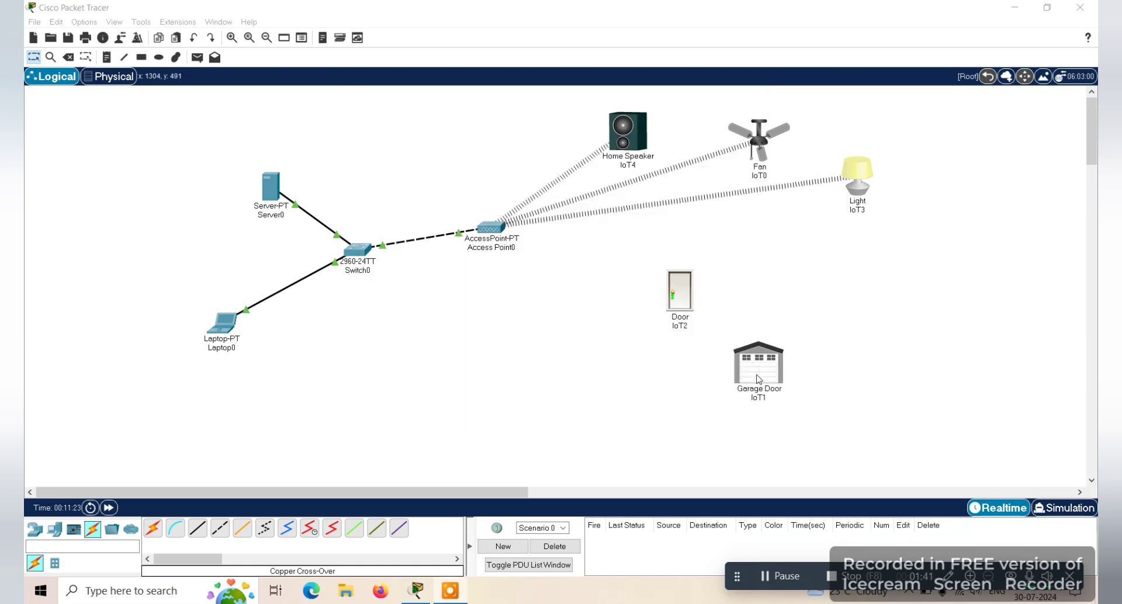
Step: Set the SSID of the door's Wireless0 interface to homegateway
click(685, 292)
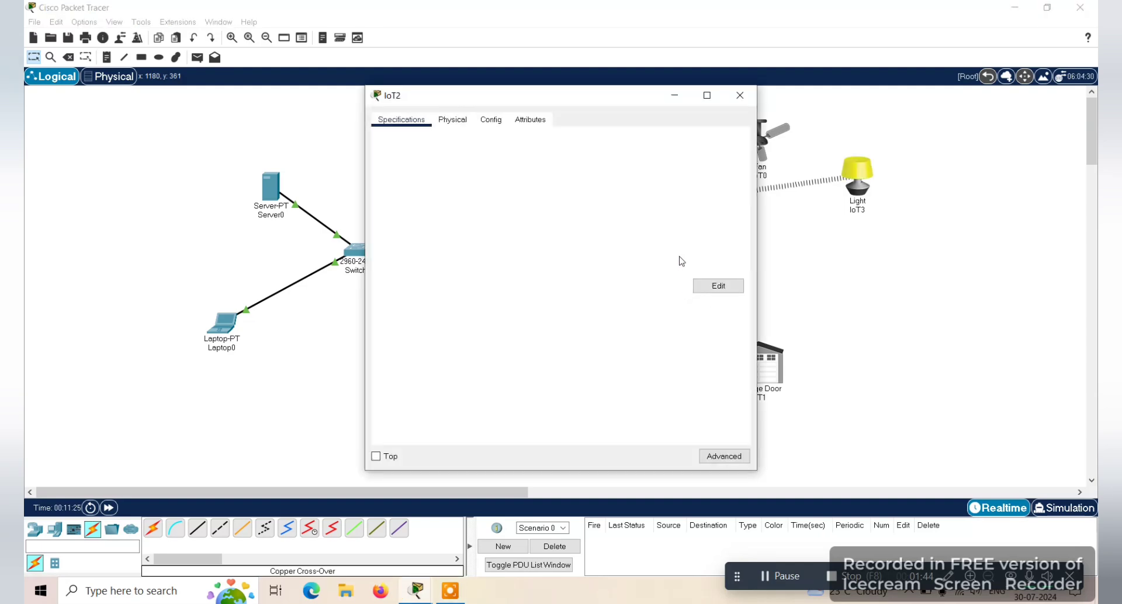
click(491, 119)
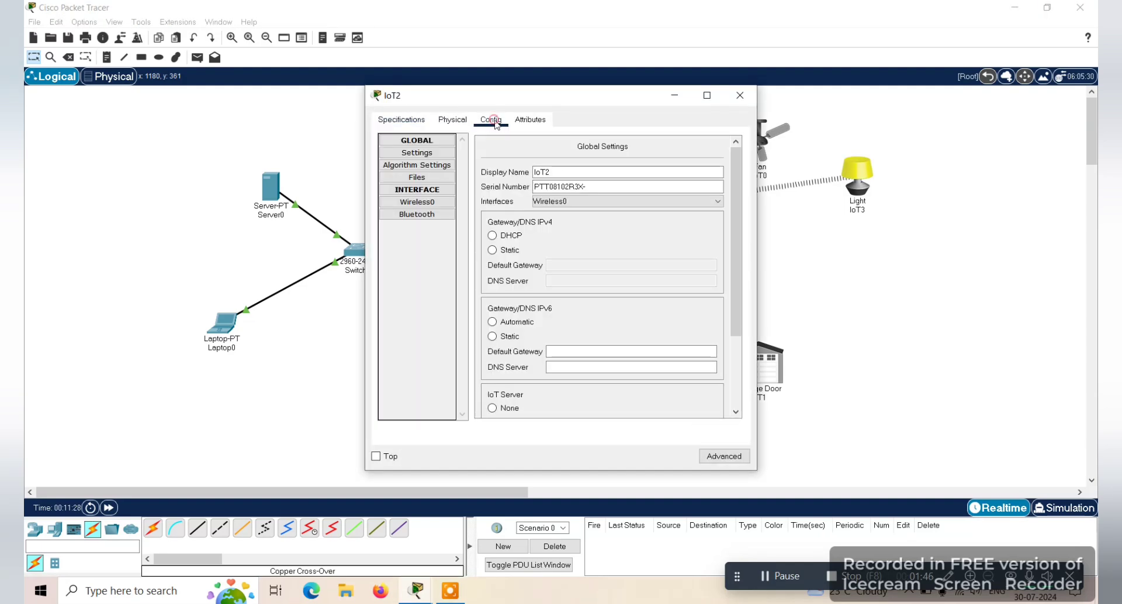
click(428, 205)
double_click(668, 197)
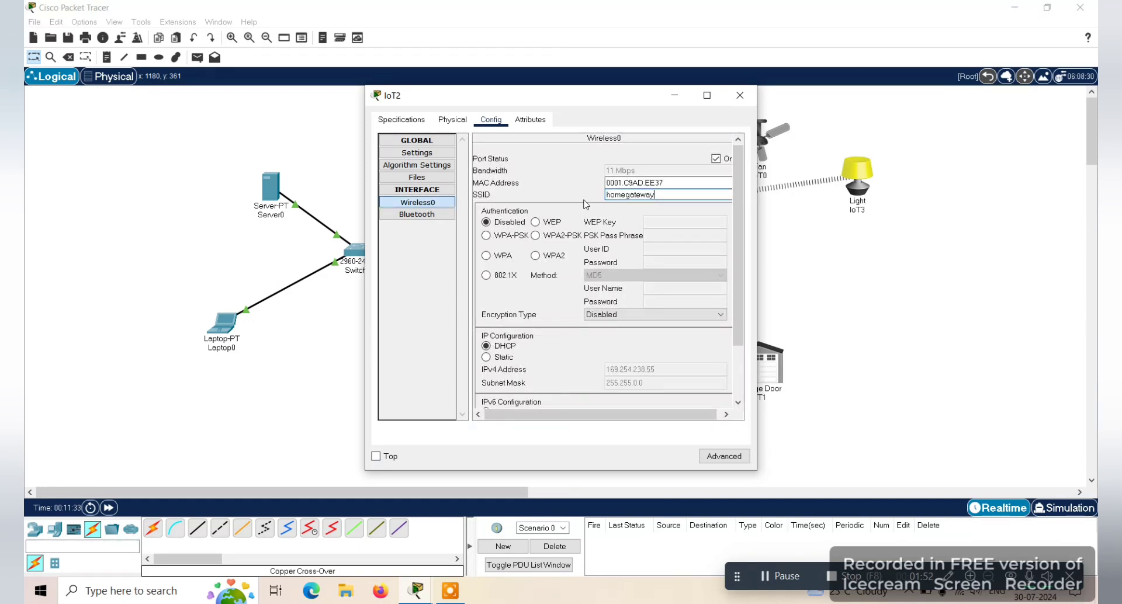
Step: Switch the door's Wireless0 IP configuration to Static and back to DHCP to request a new address
click(737, 402)
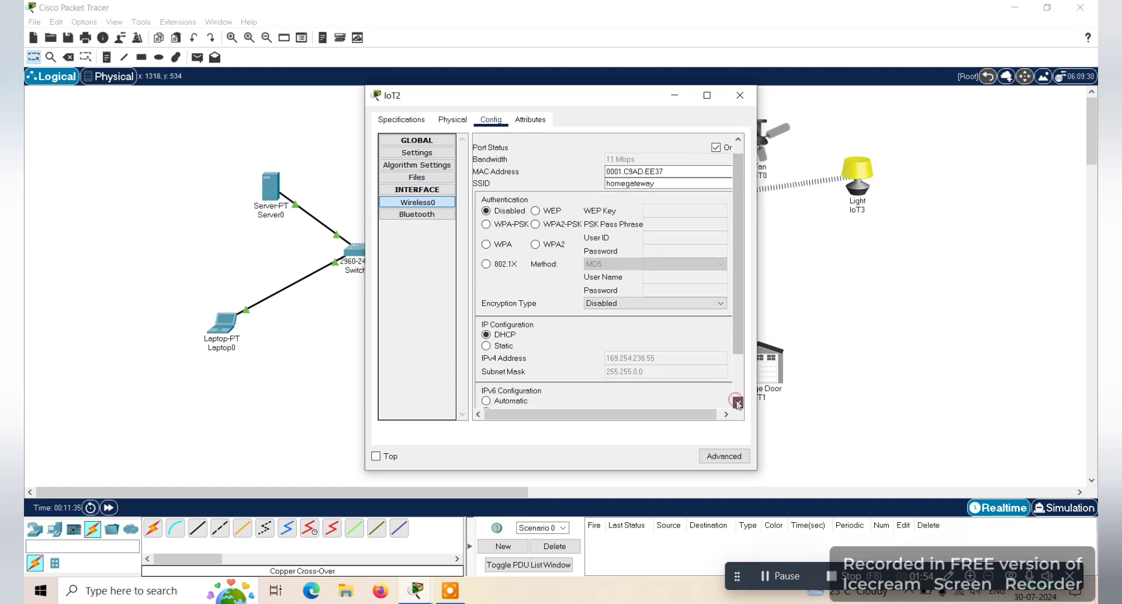
click(737, 402)
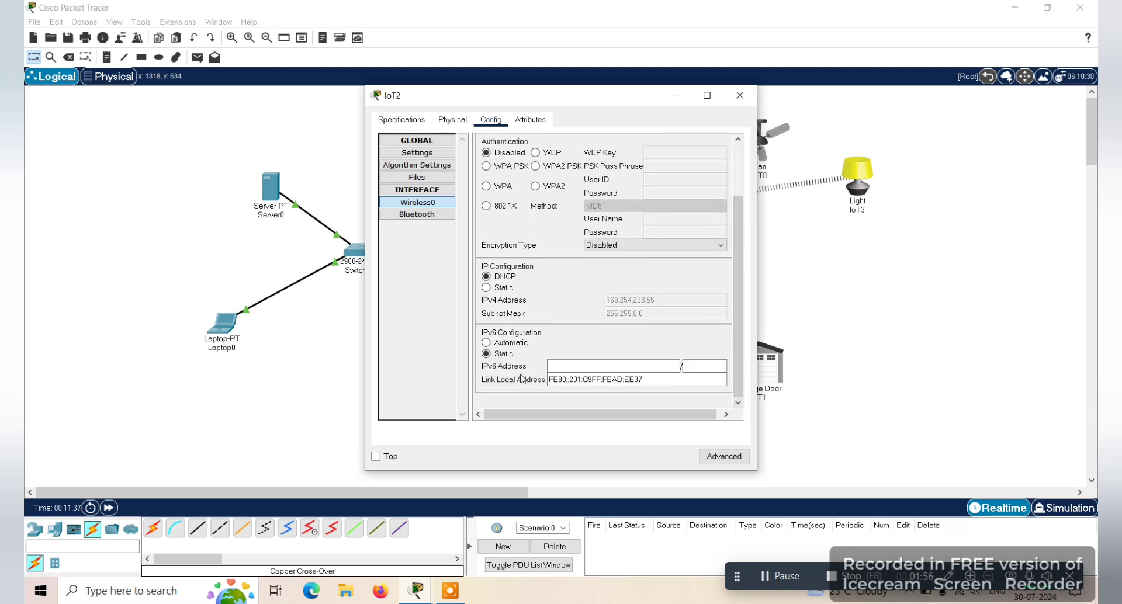
click(486, 287)
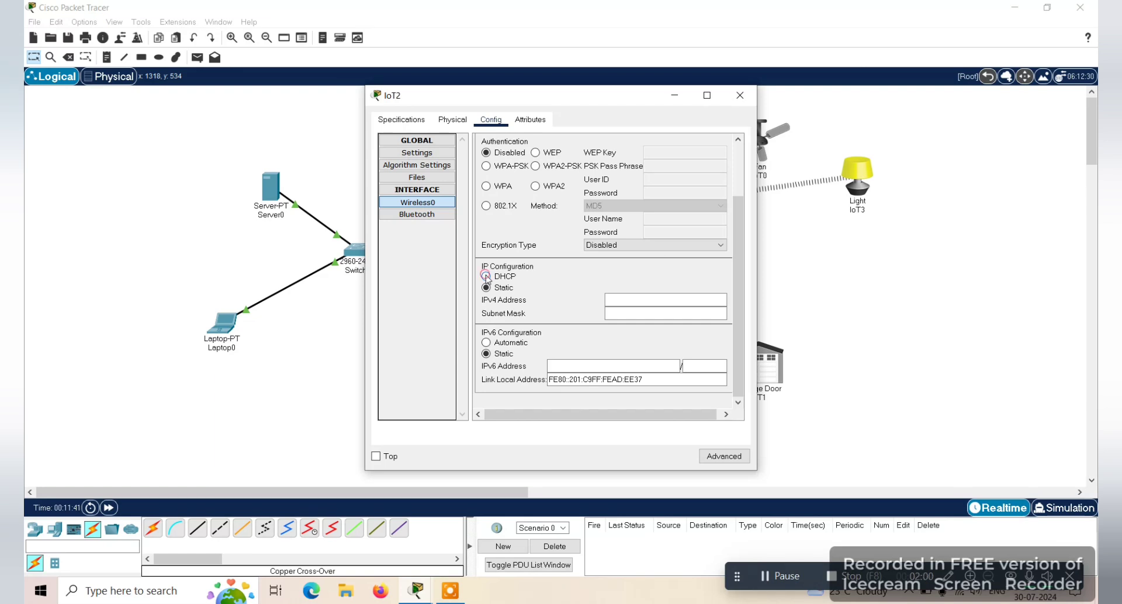
click(486, 276)
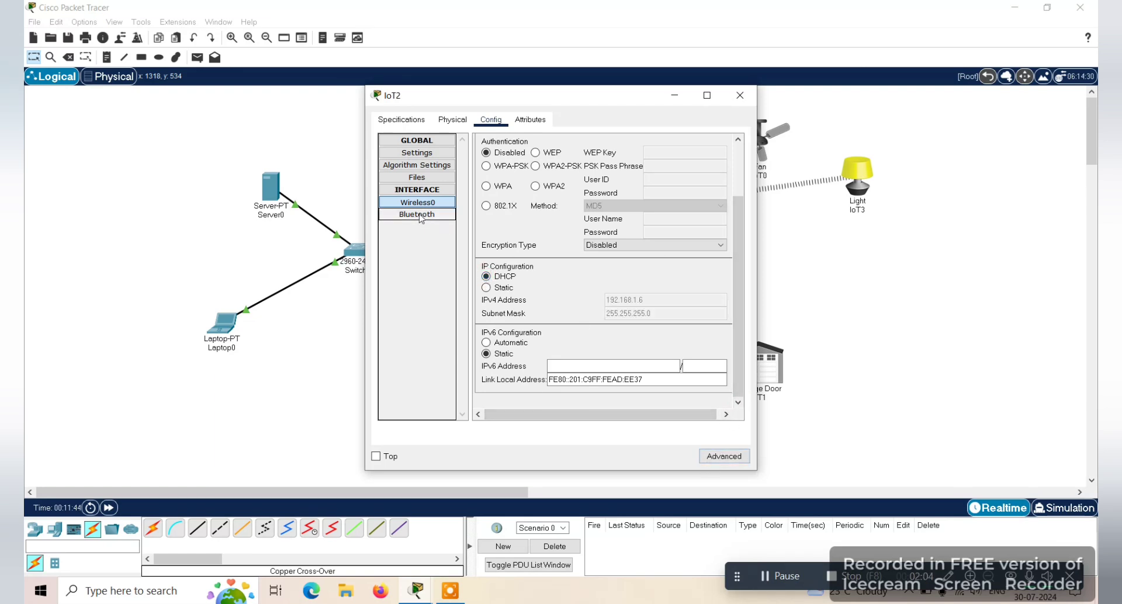
Step: Connect the door to the remote IoT server at 192.168.1.1 with user name admin and the account password
click(432, 154)
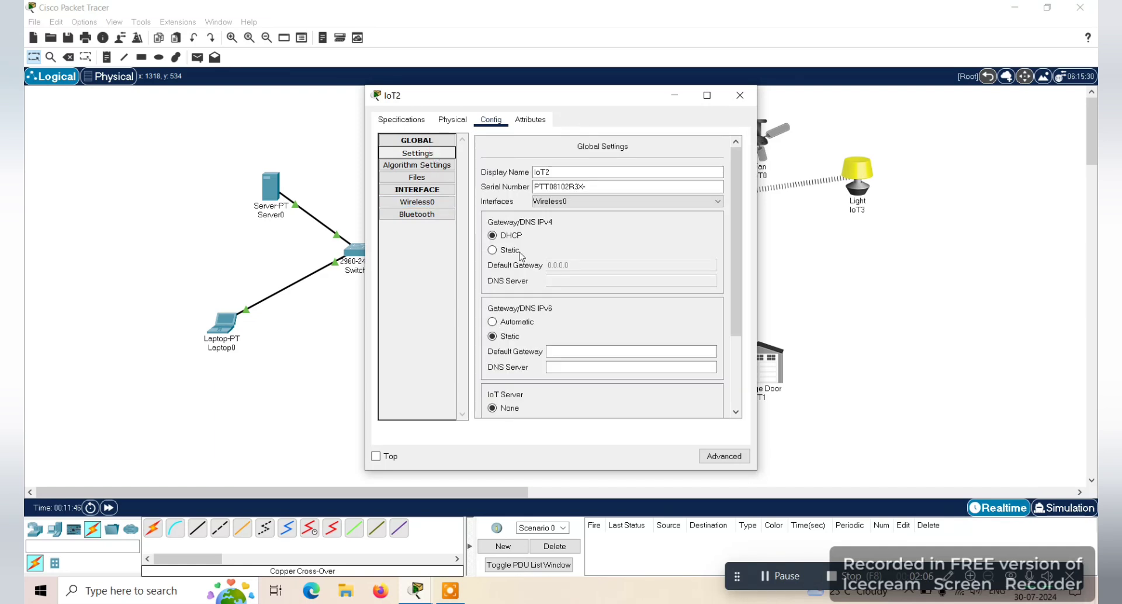
click(735, 411)
click(736, 411)
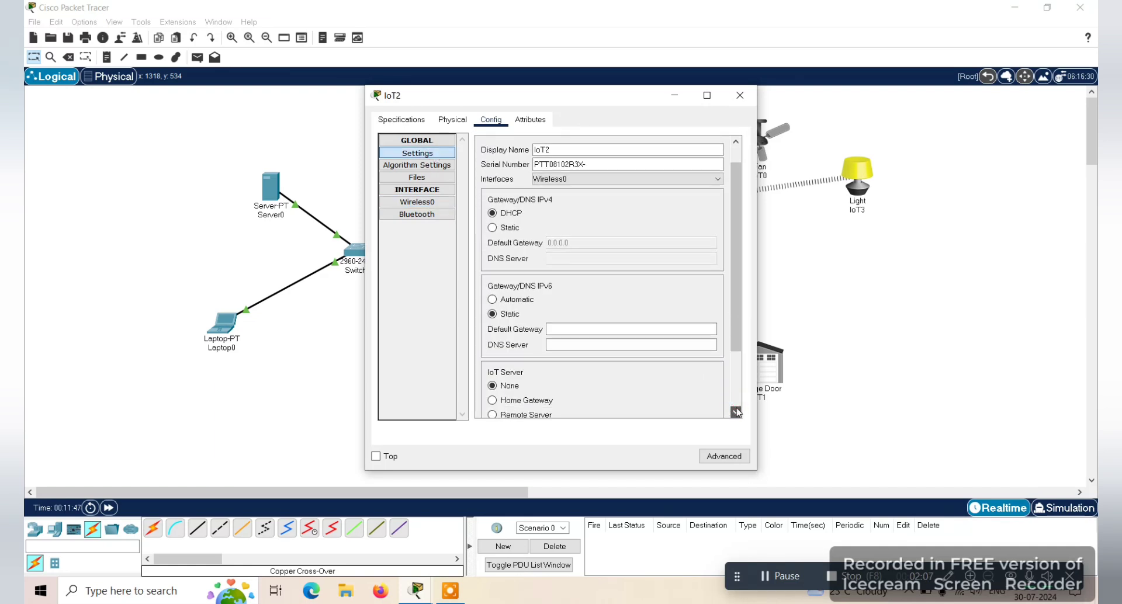
click(736, 411)
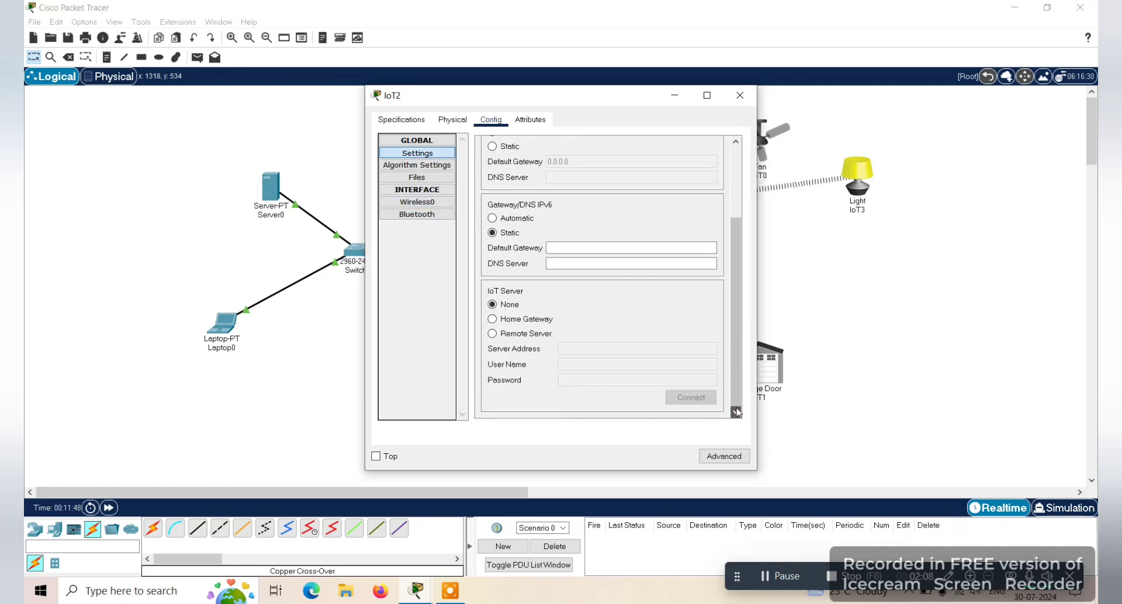
click(493, 333)
click(566, 349)
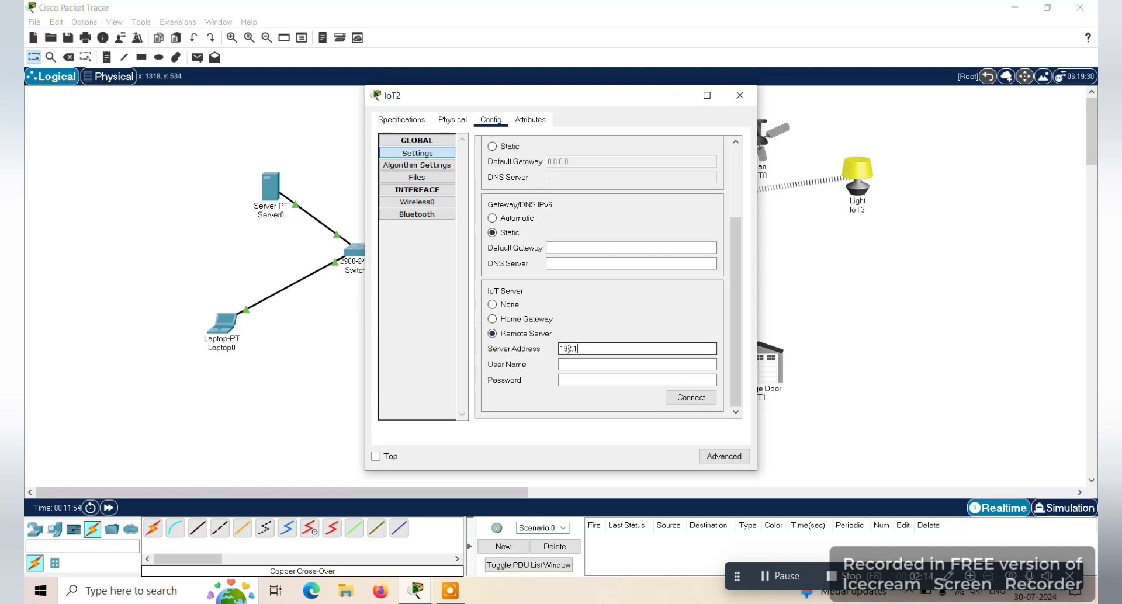
text(192.168.1.1)
click(571, 364)
text(admin)
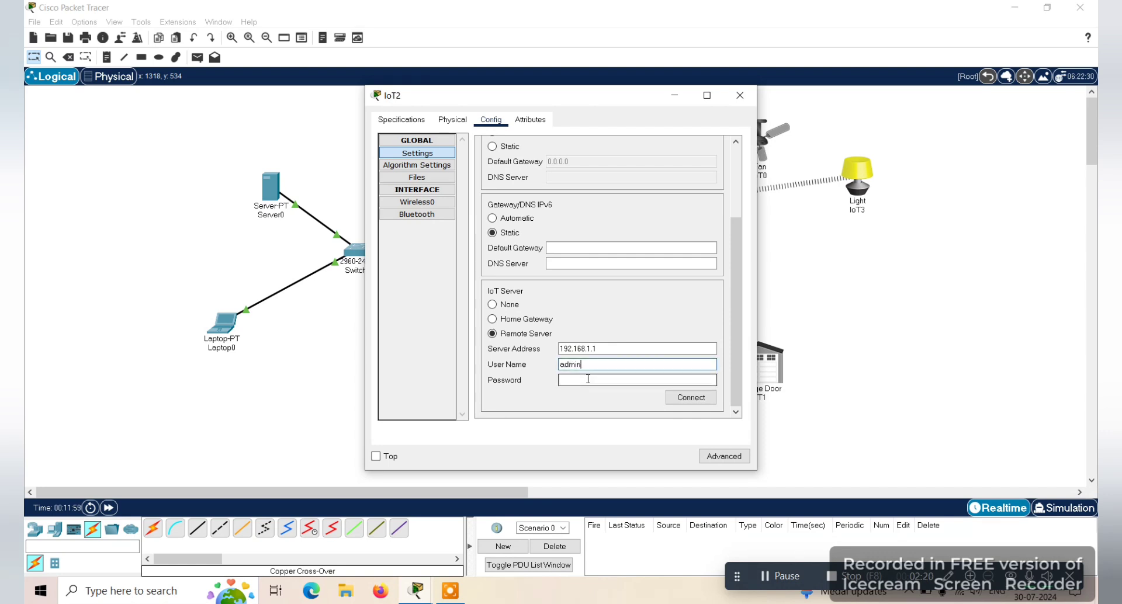
click(588, 379)
click(682, 399)
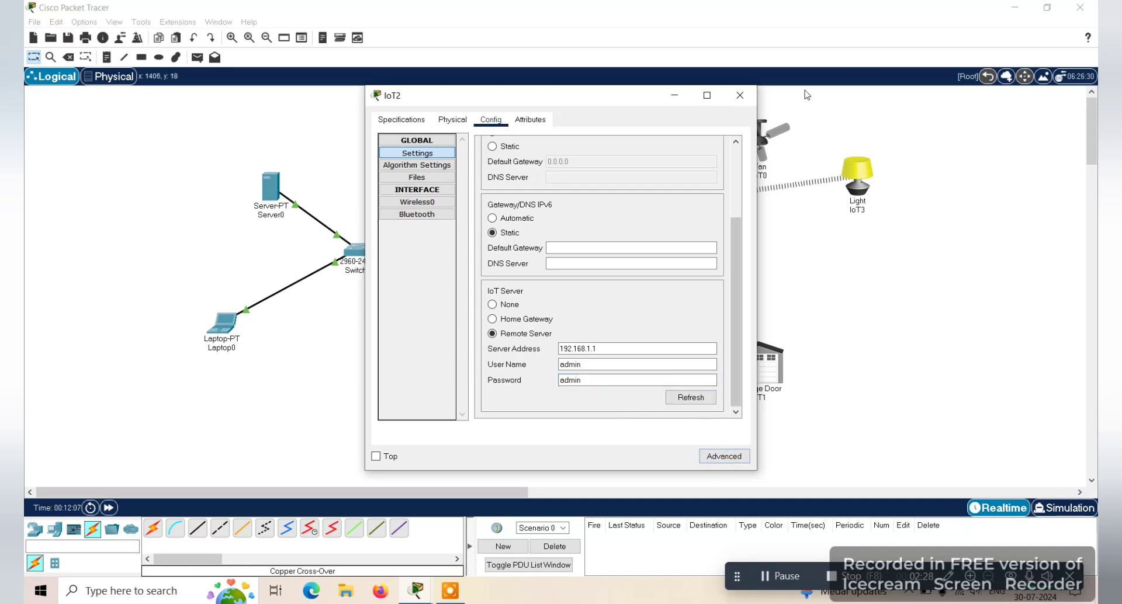
click(739, 97)
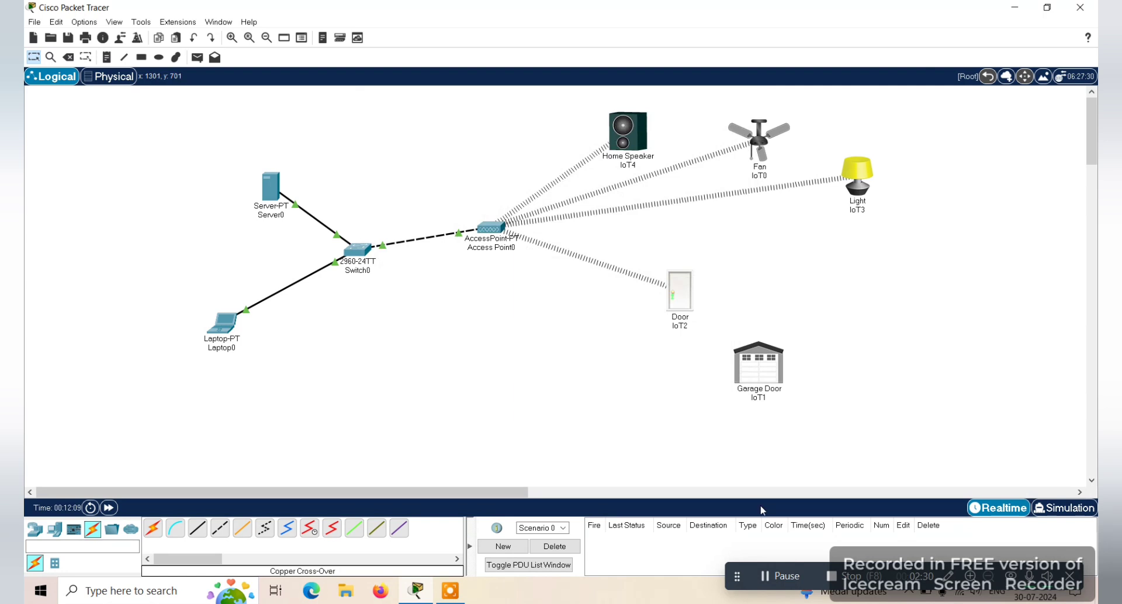
click(766, 579)
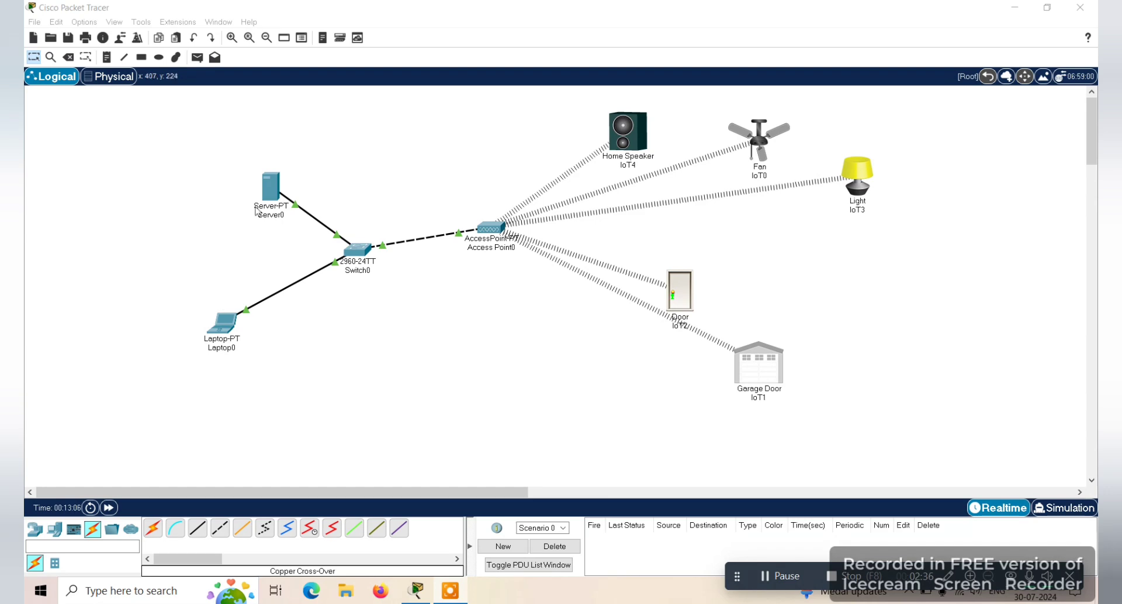
Step: Open the IoT Monitor on Server0 and log in to its device list
click(272, 191)
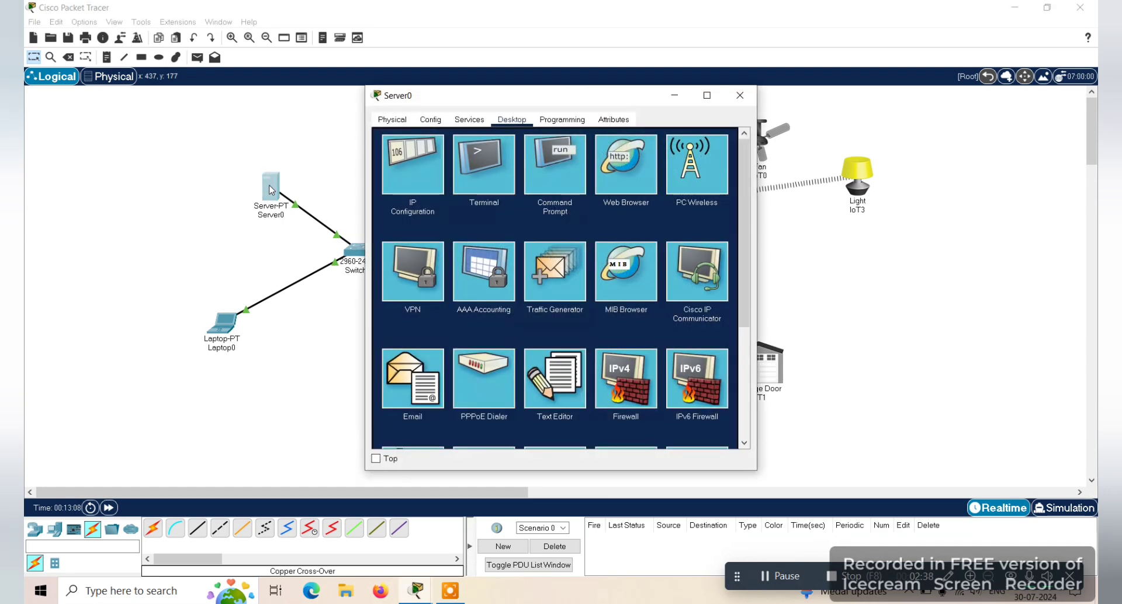
scroll(741, 443, down, 4)
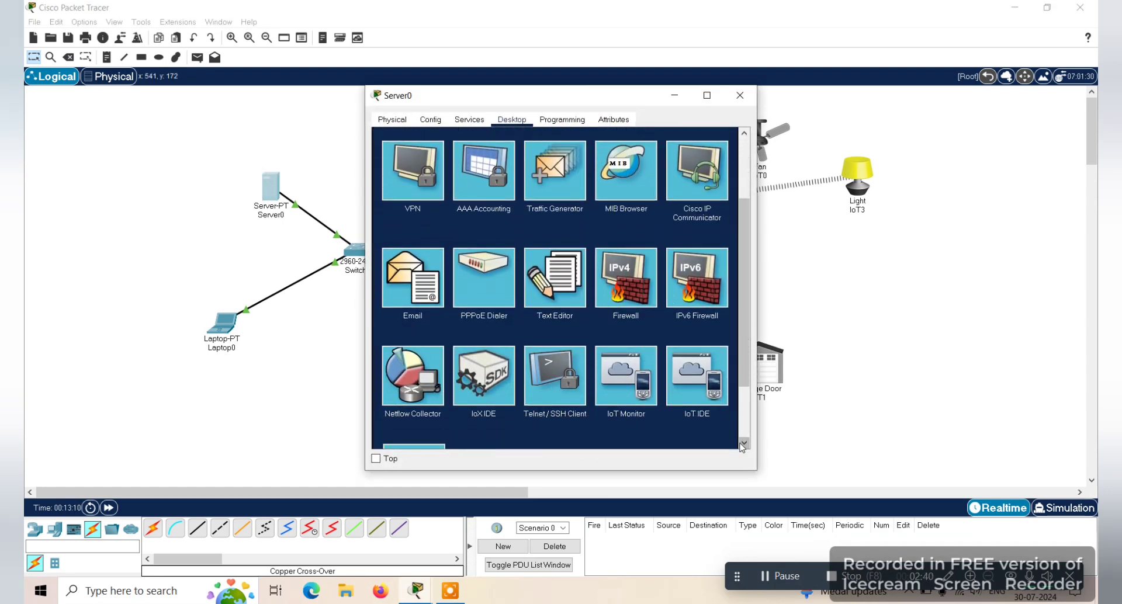
click(618, 388)
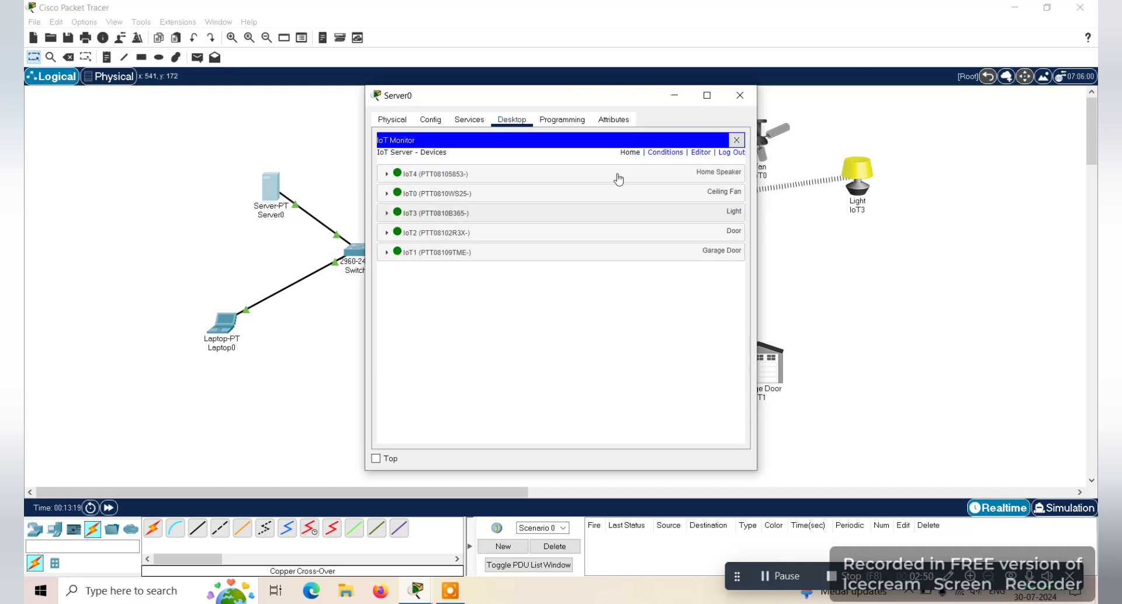
Step: Inspect the home speaker's signal in the IoT Monitor, with the Server0 window moved clear of the devices
click(588, 180)
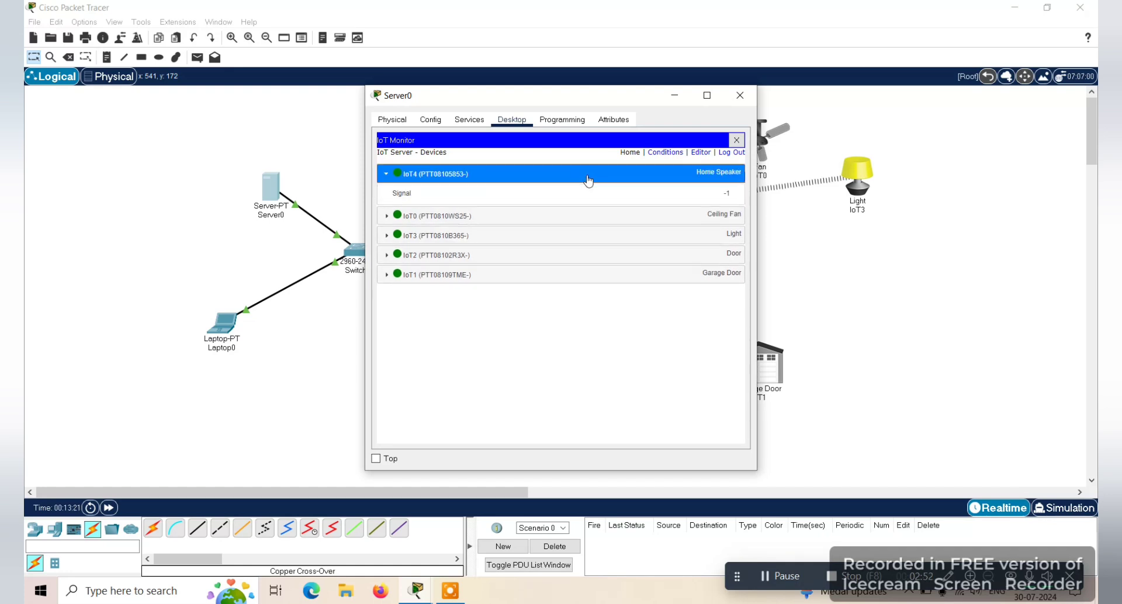
double_click(731, 194)
drag(586, 101, 425, 137)
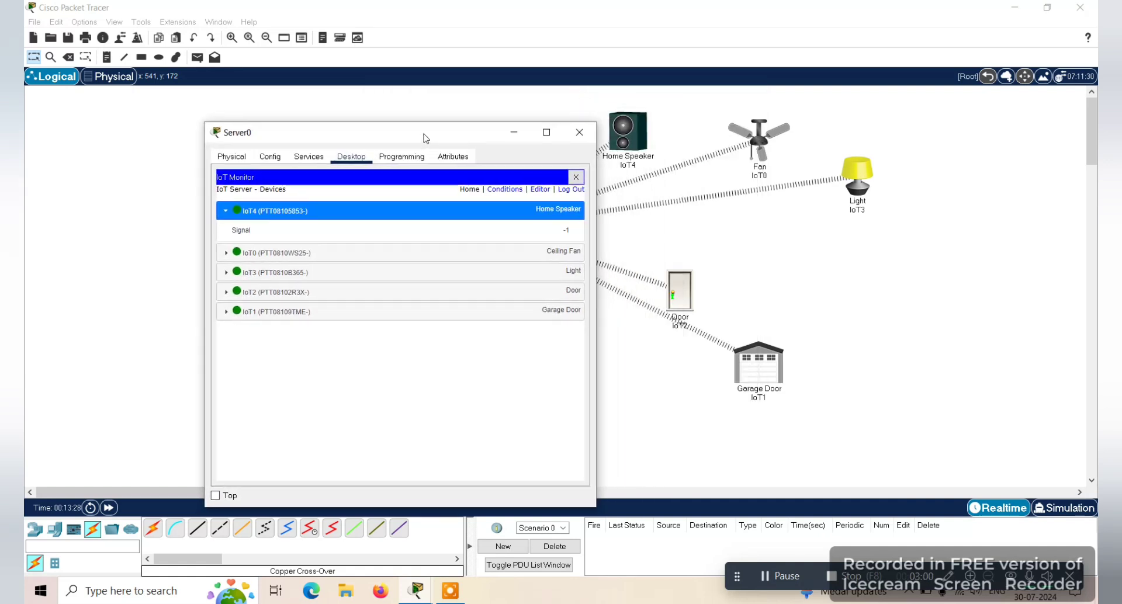
double_click(568, 230)
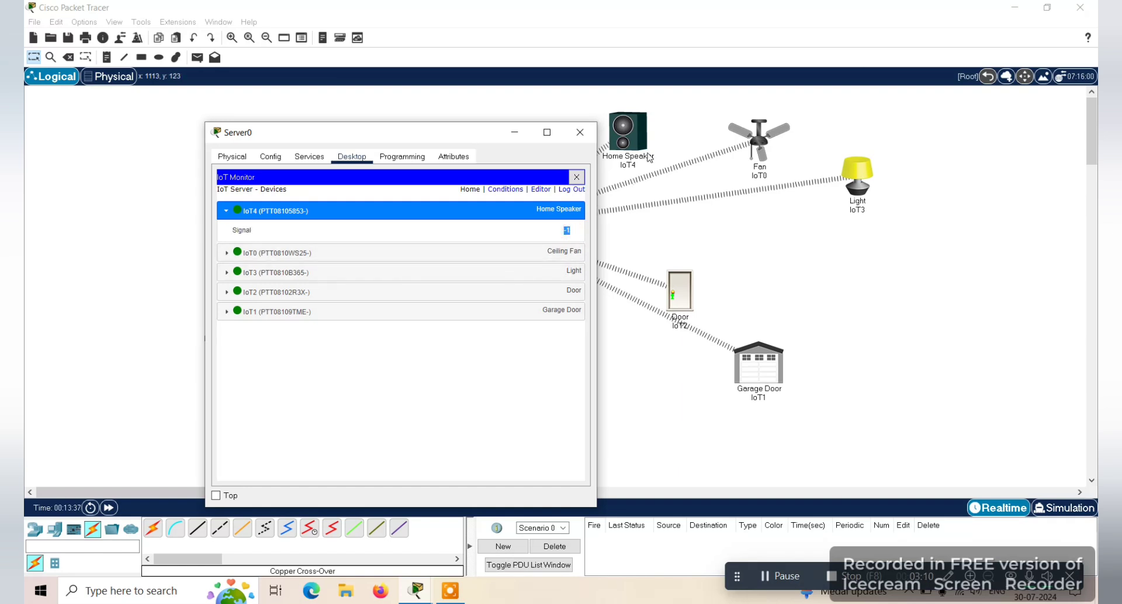
Step: Test remote control of the ceiling fan by setting its status to Low, High and back to Off
click(530, 255)
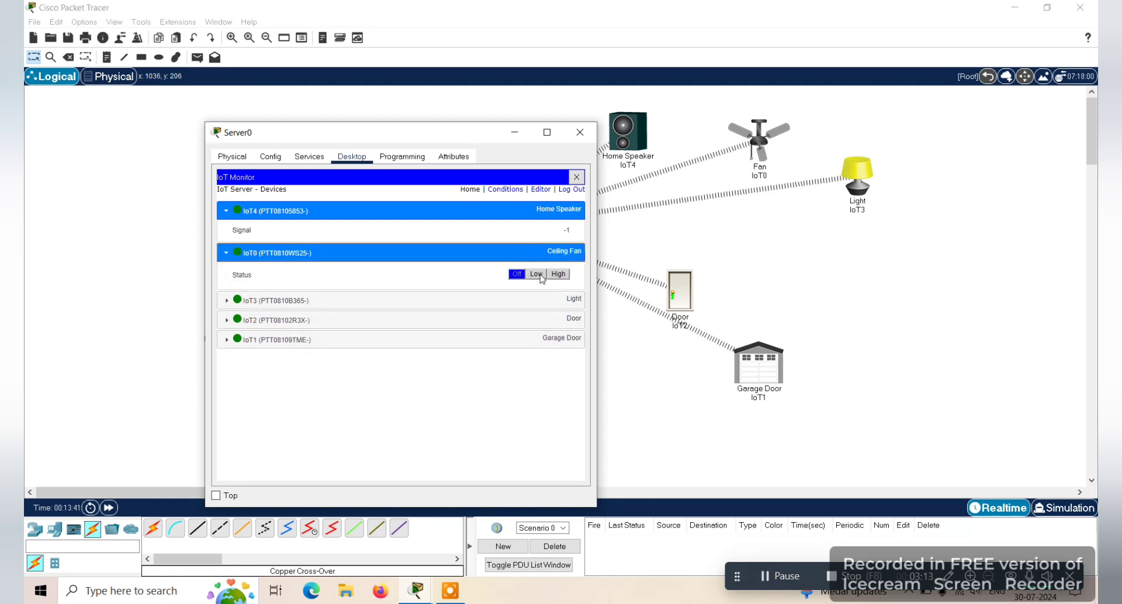
click(537, 274)
click(549, 275)
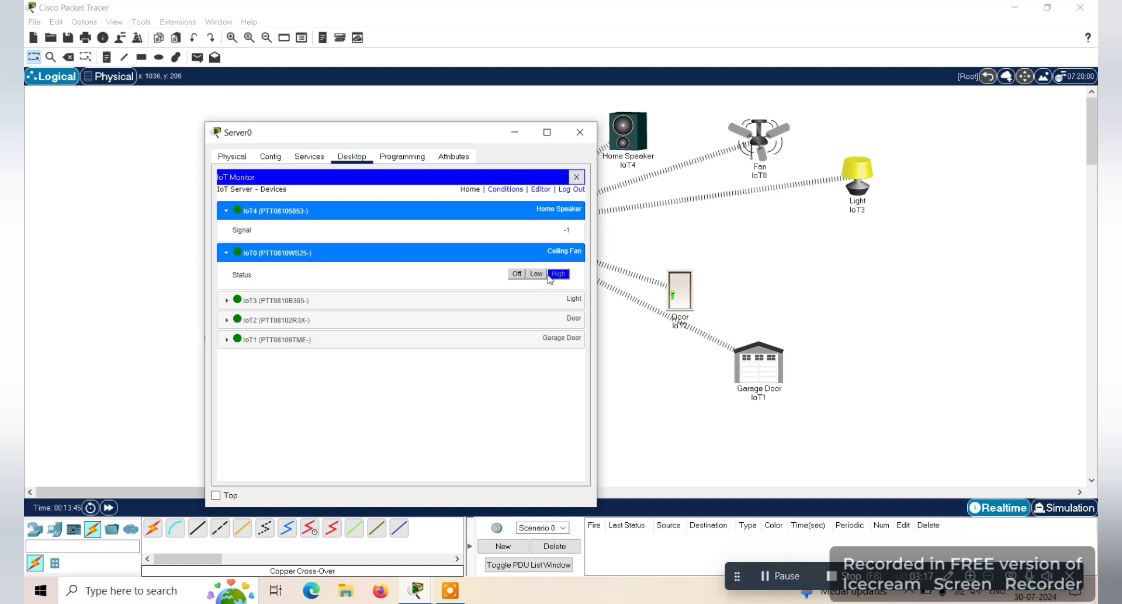
click(517, 274)
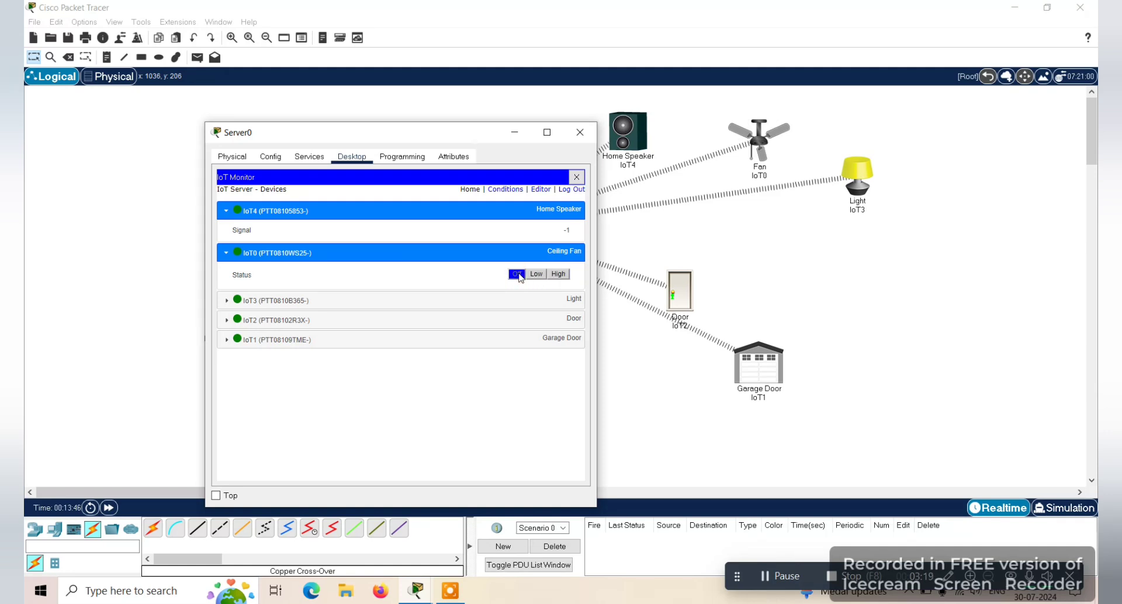
Step: Test remote control of the light by switching its status between Dim, On and Off, finishing at Off
click(418, 303)
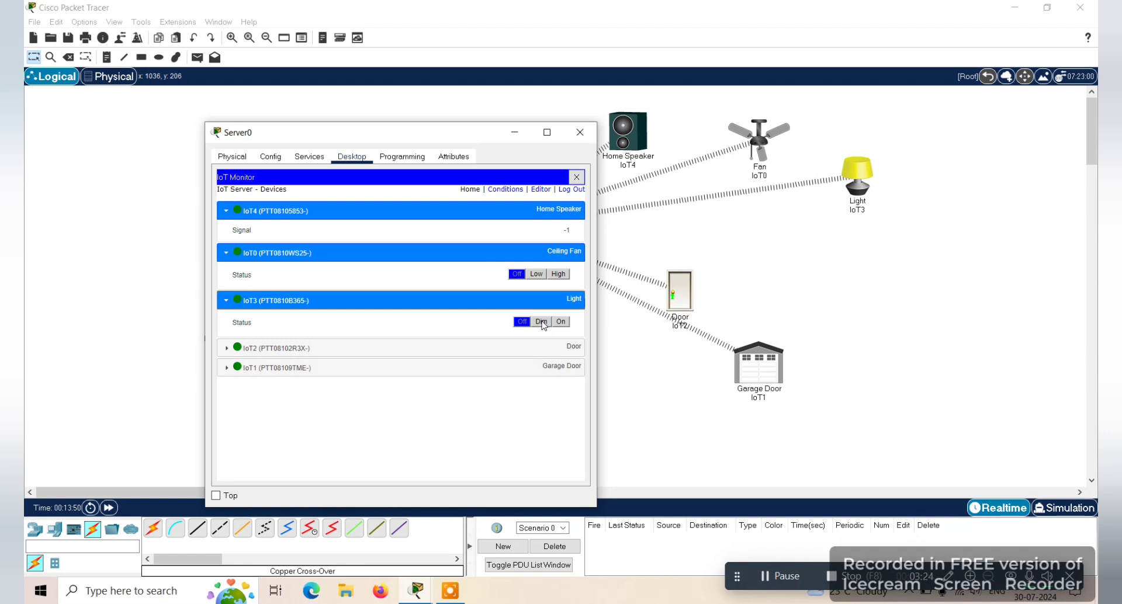
click(542, 322)
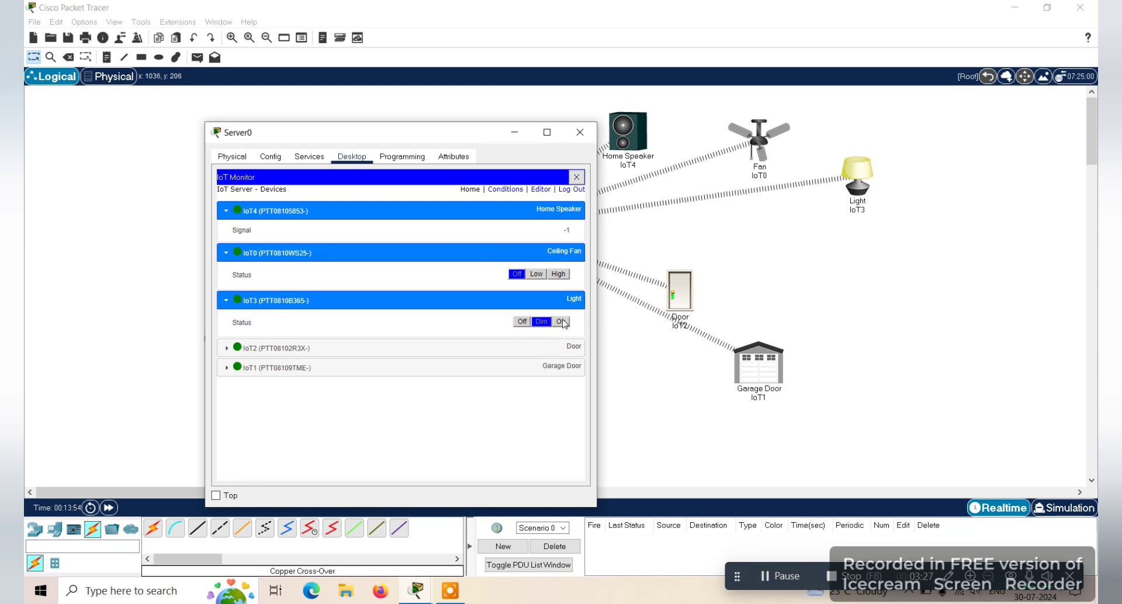
click(563, 323)
click(523, 323)
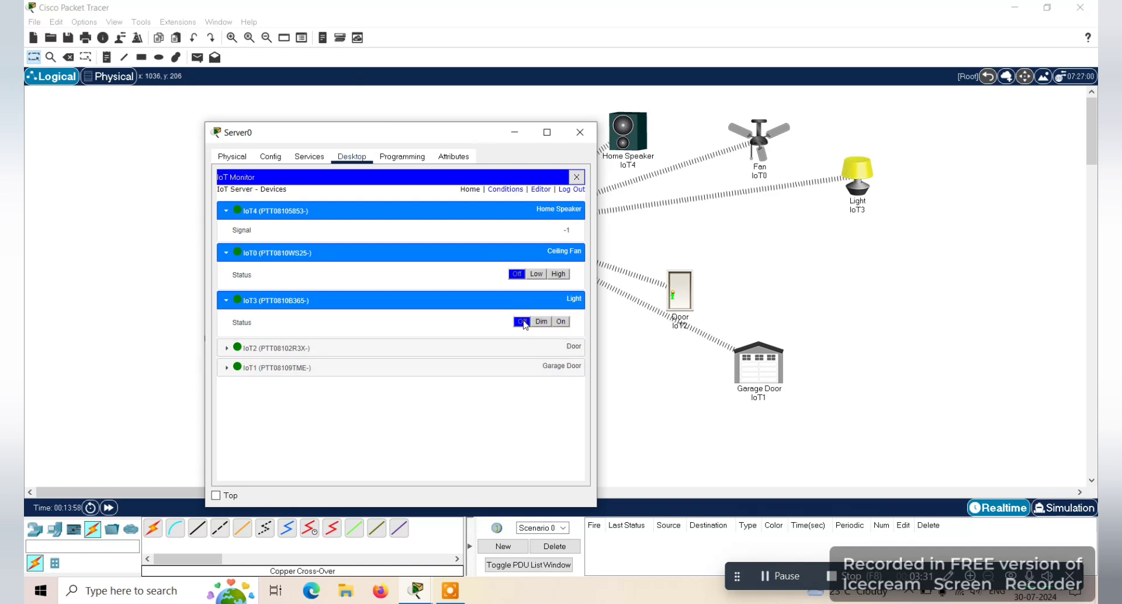
click(543, 323)
click(556, 322)
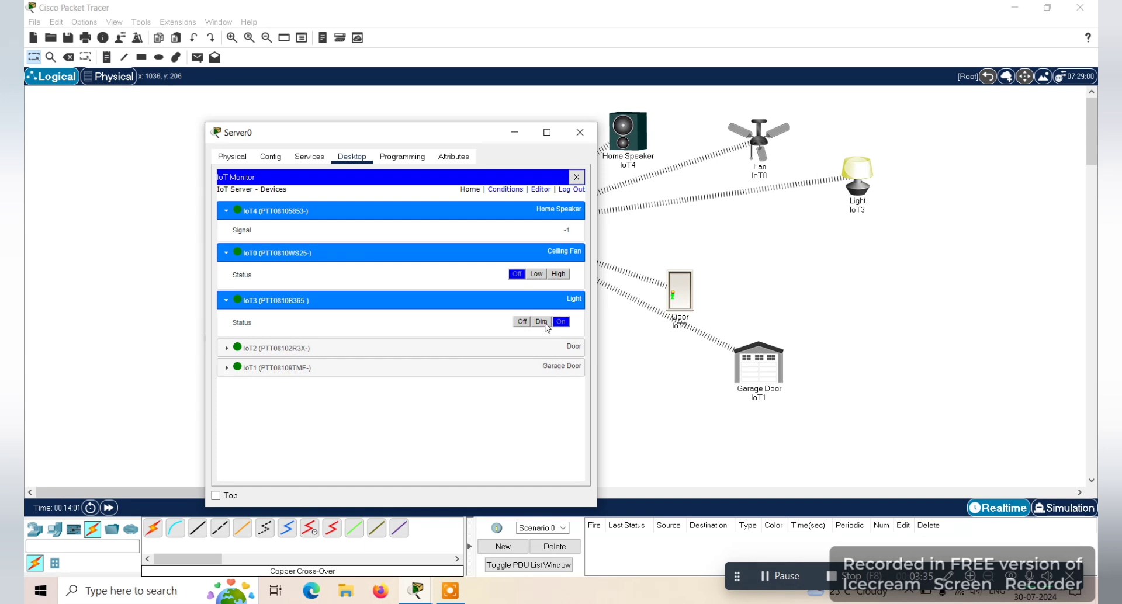
click(546, 325)
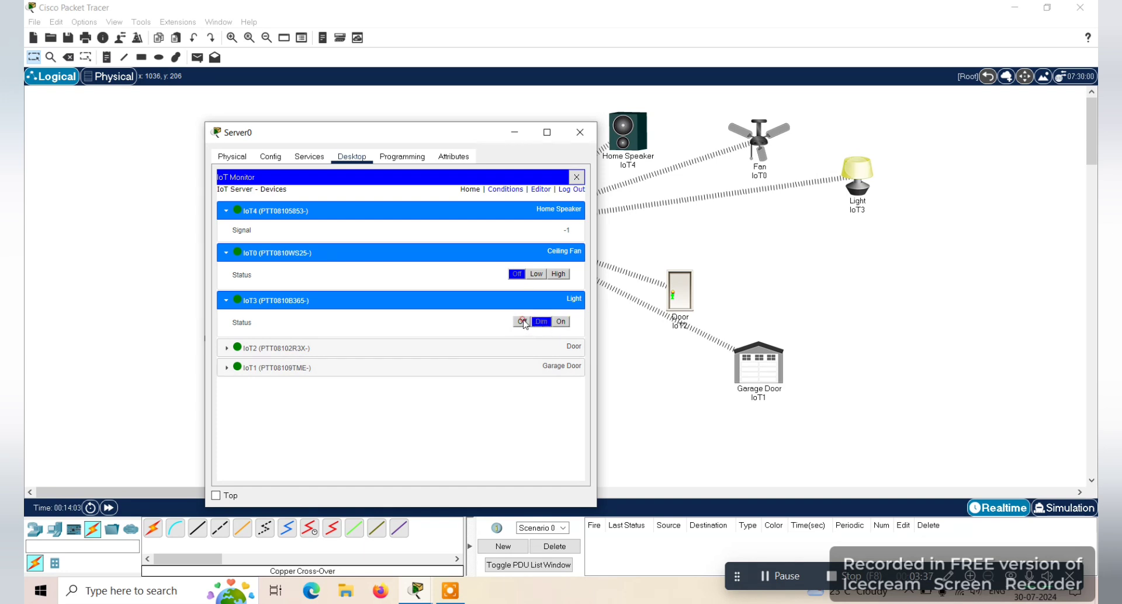
click(523, 322)
Step: Test remote control of the door in the IoT Monitor by locking and unlocking it
click(529, 349)
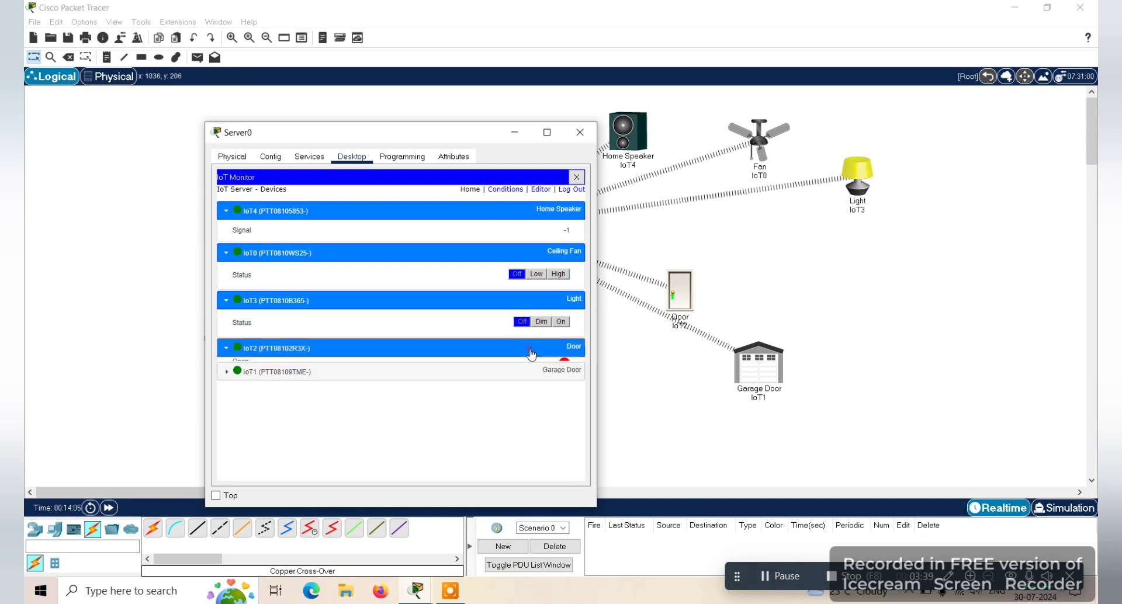
click(560, 384)
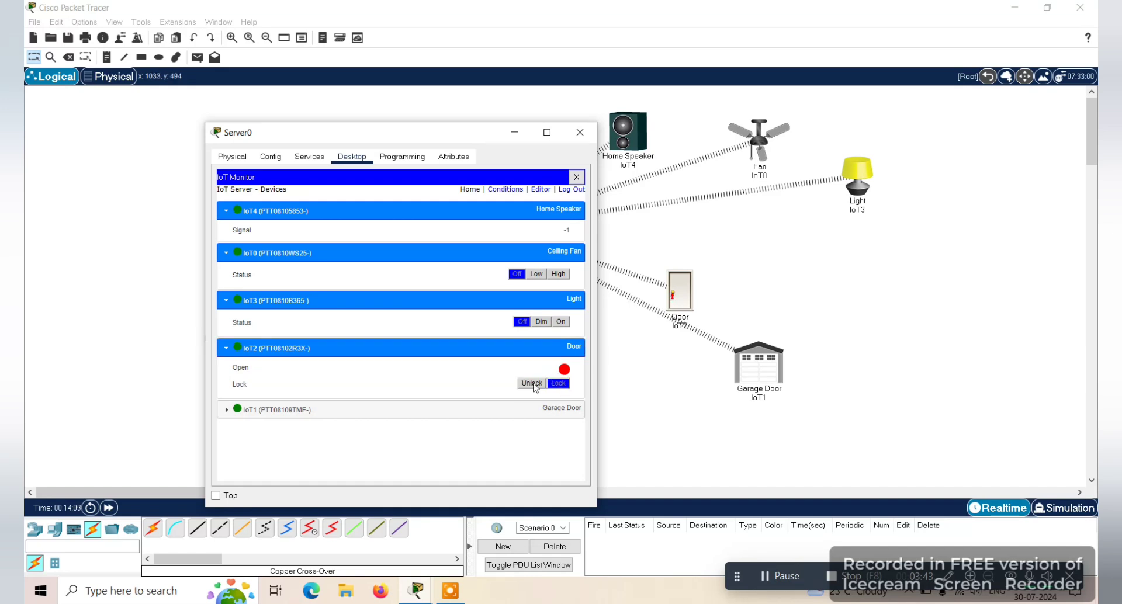
click(531, 383)
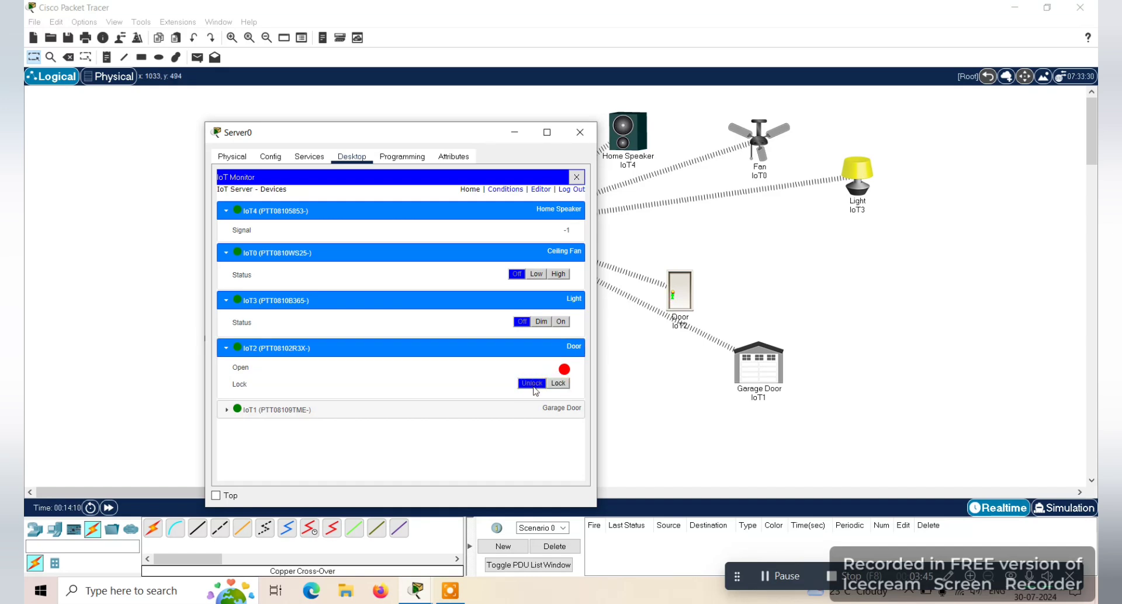
Step: Test remote control of the garage door by turning it on and back off
click(556, 414)
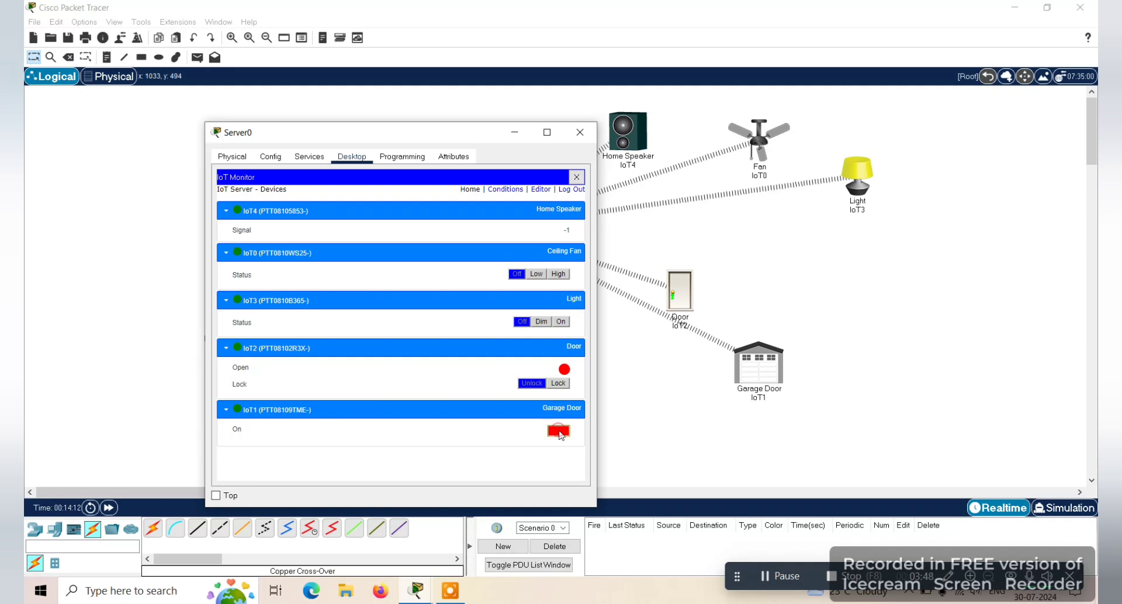
click(559, 432)
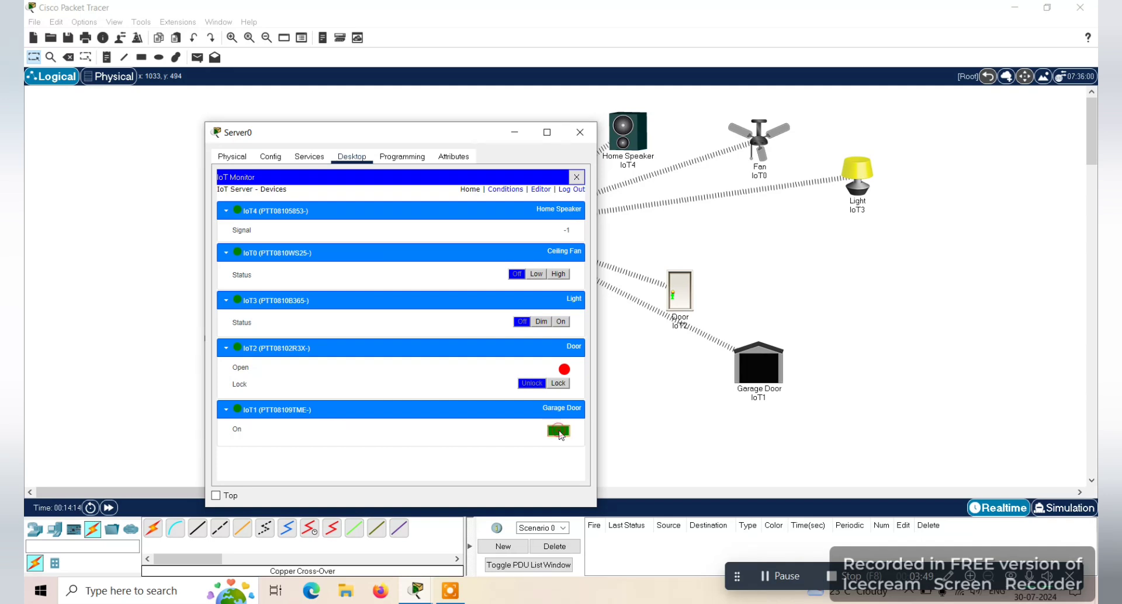
click(559, 433)
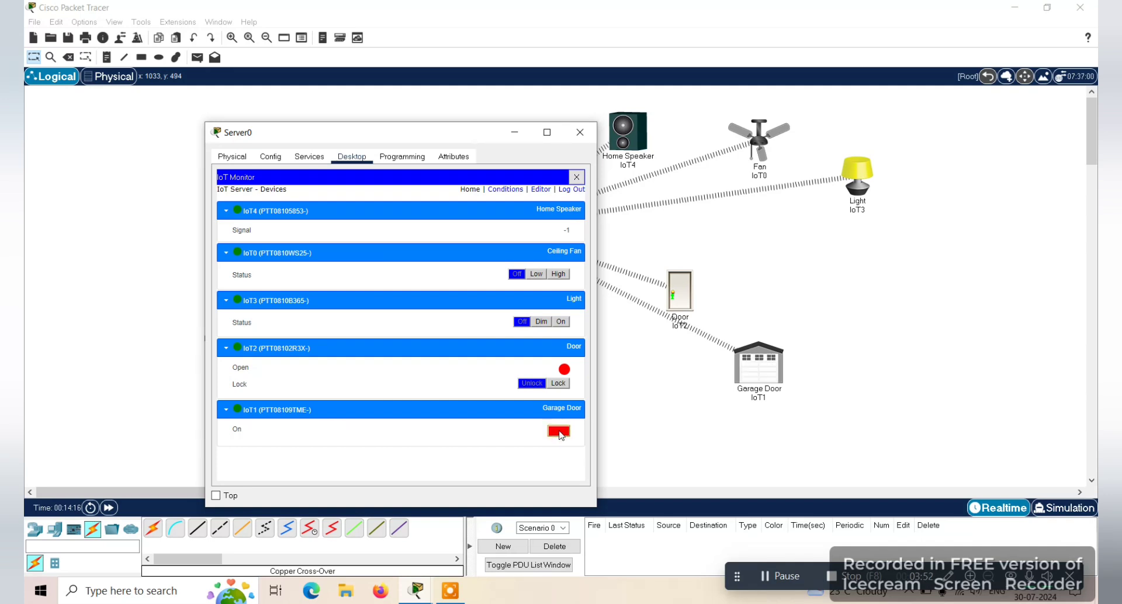
Step: Examine the home speaker's signal entry in the IoT Monitor and open the speaker's configuration from the workspace
drag(246, 231, 488, 241)
drag(560, 233, 570, 232)
click(570, 229)
click(626, 135)
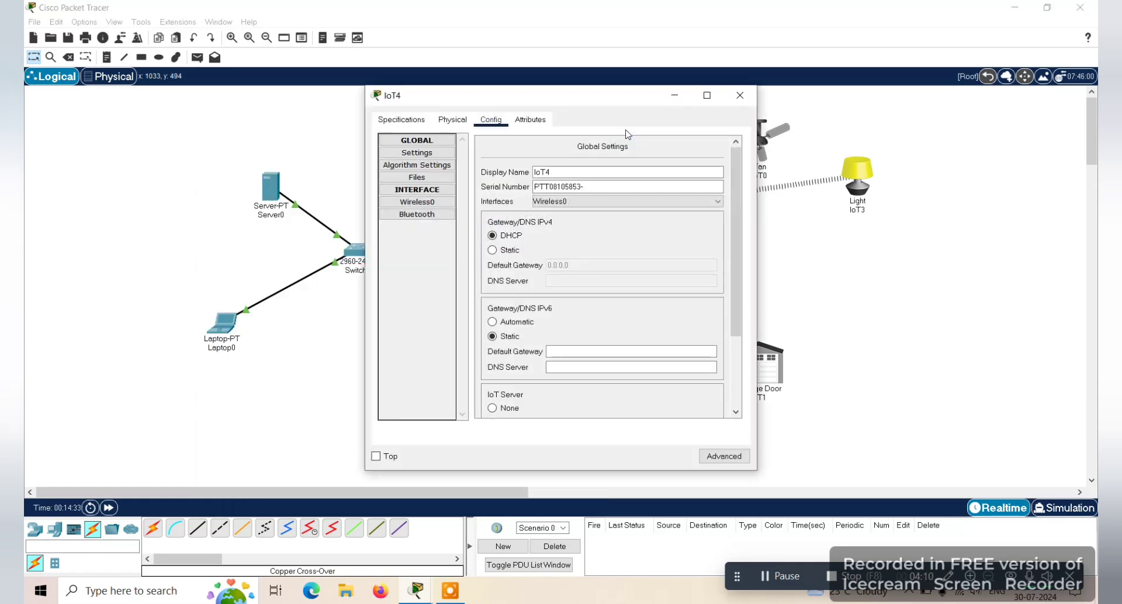